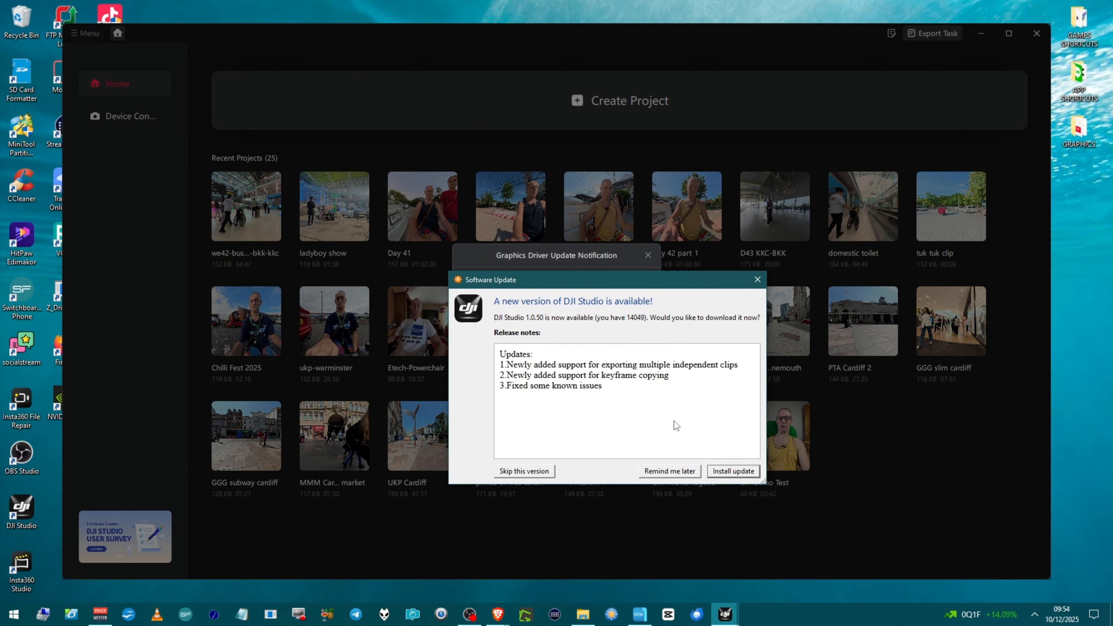
Step: Install the DJI Studio 1.0.50 update, allowing the running app to close and relaunching it when setup finishes
click(719, 472)
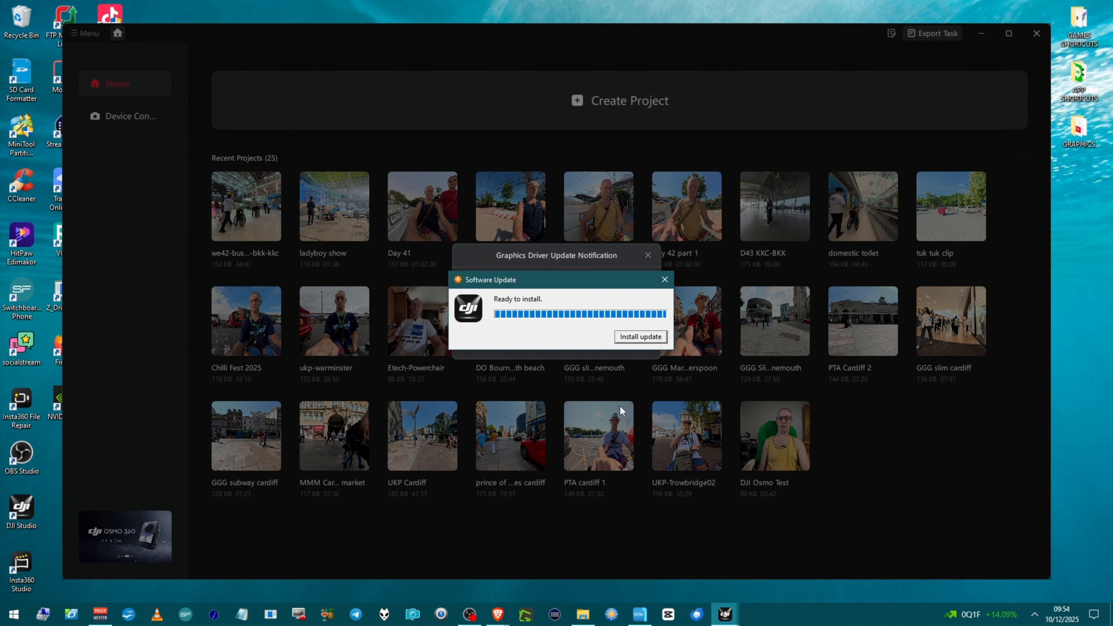
click(640, 337)
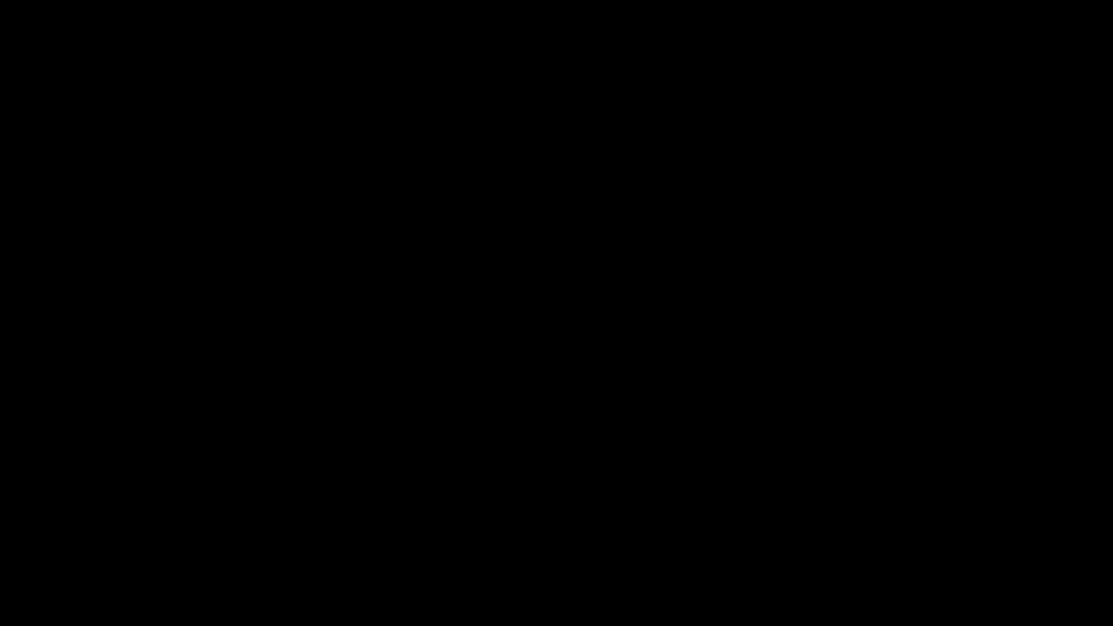
click(519, 398)
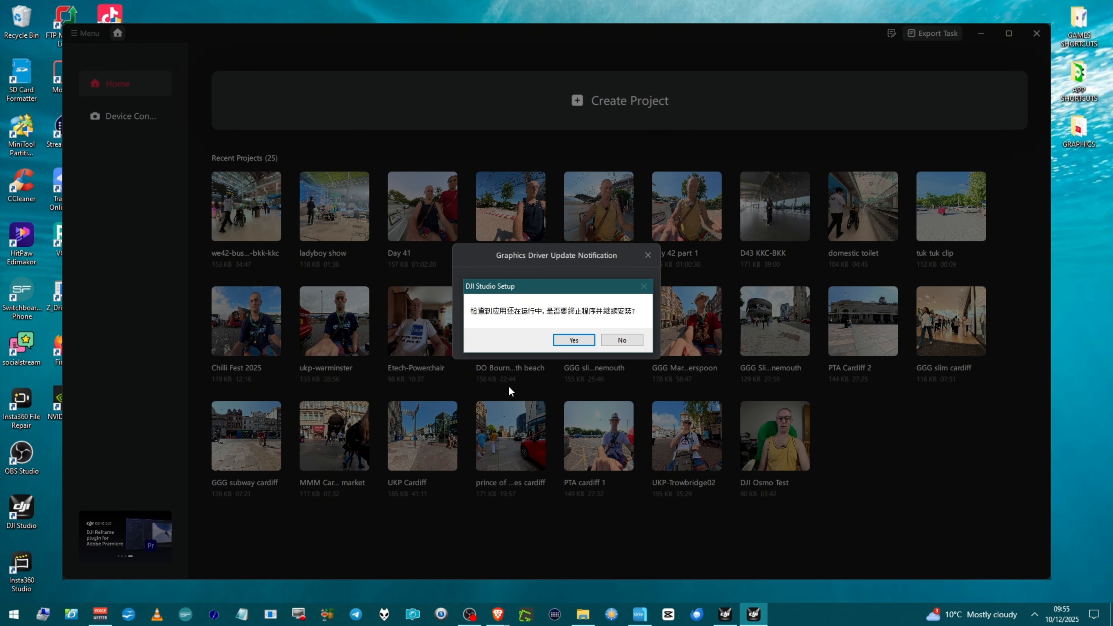
click(563, 341)
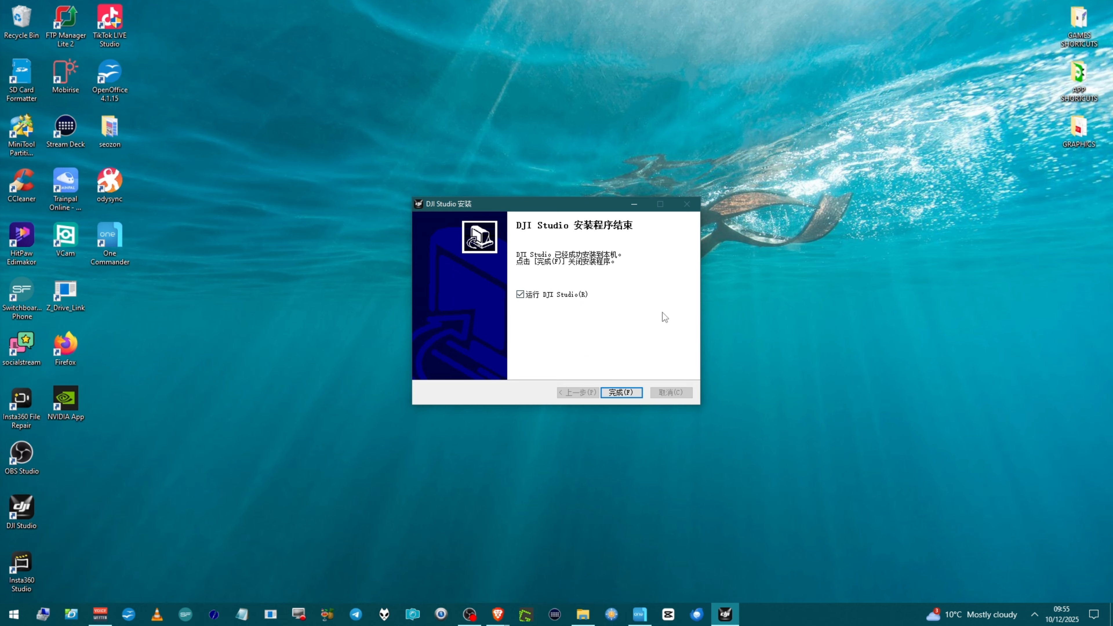
click(616, 391)
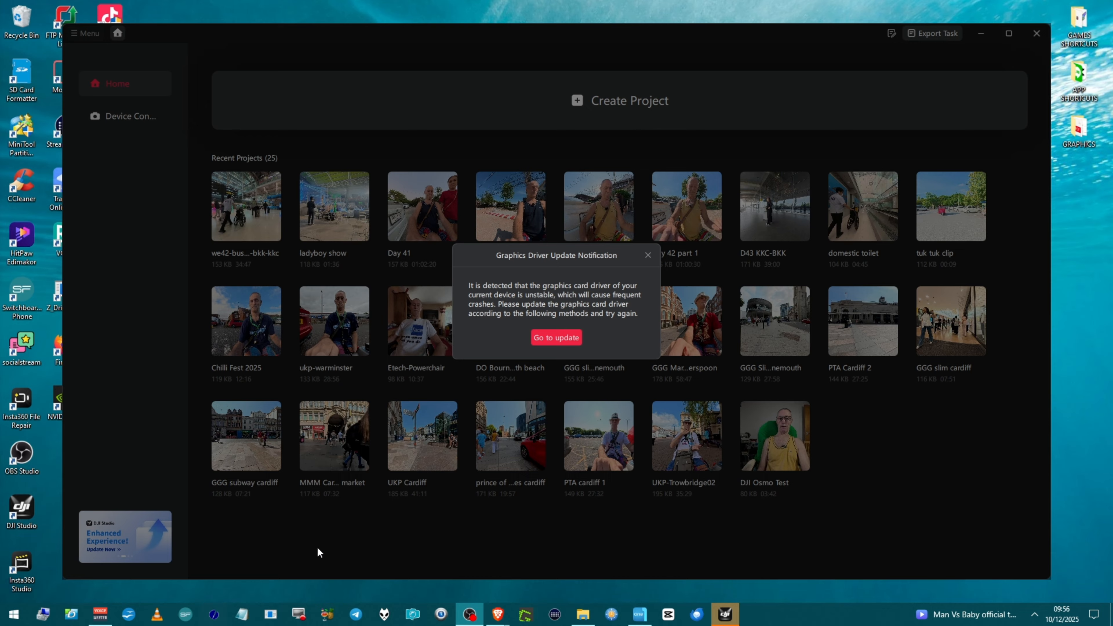
Step: Open the graphics driver update tutorial and read through its NVIDIA driver update instructions
click(556, 337)
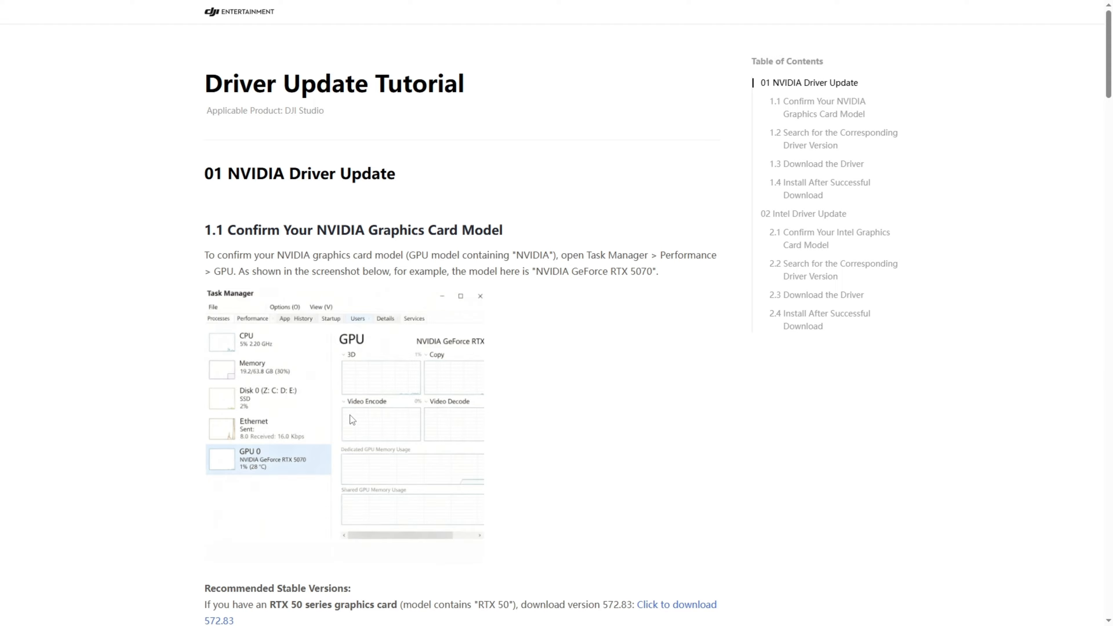
scroll(385, 416, down, 4)
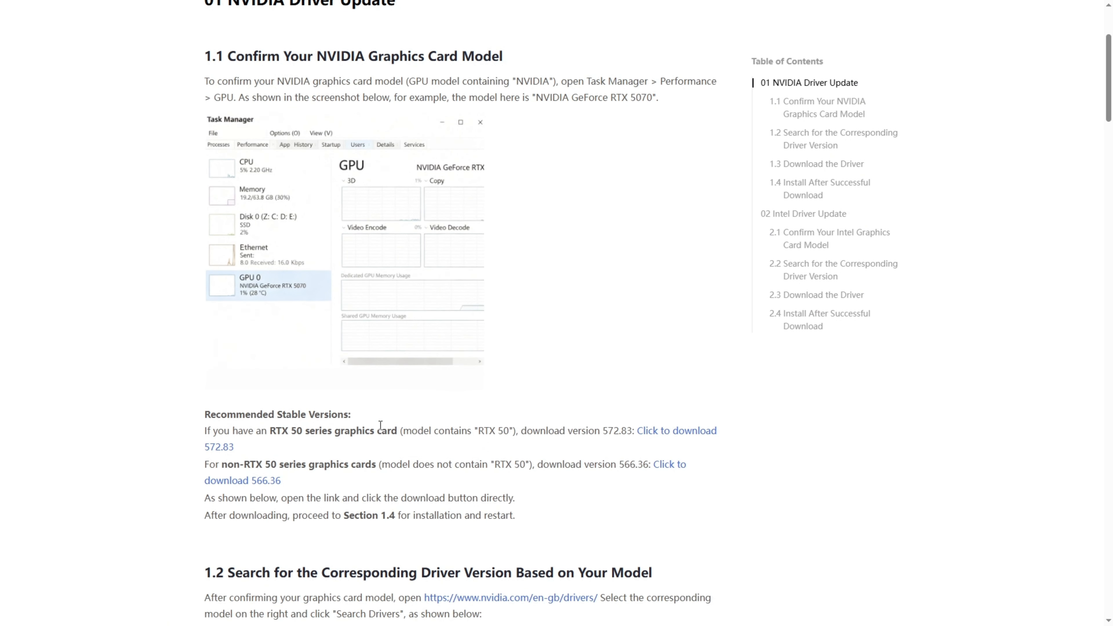
scroll(382, 424, down, 3)
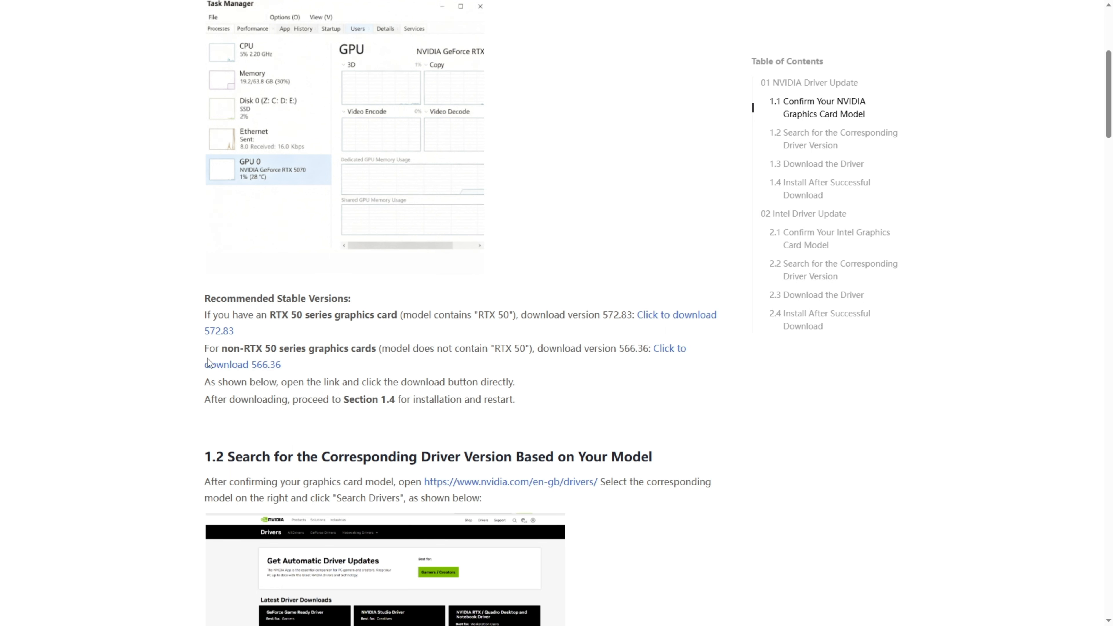
scroll(411, 530, down, 3)
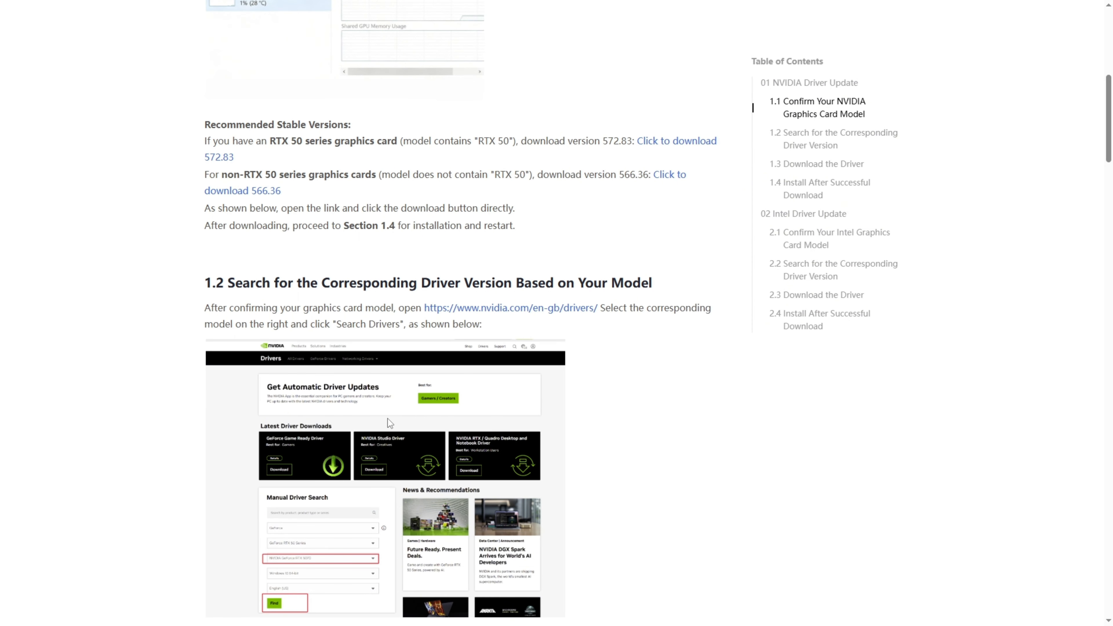
scroll(391, 404, down, 5)
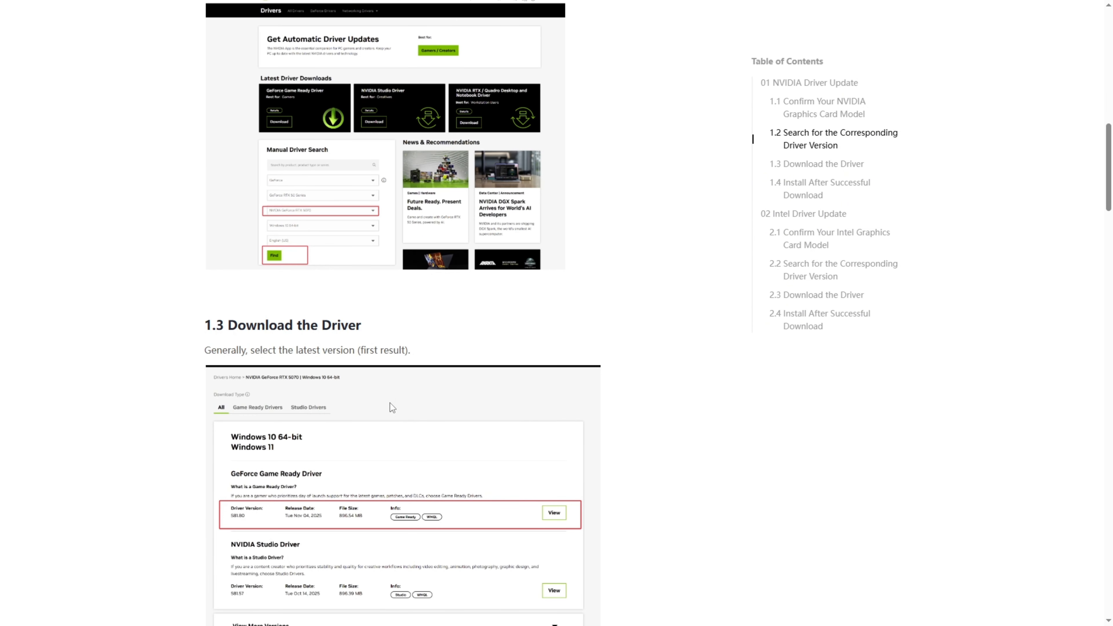
scroll(391, 402, down, 2)
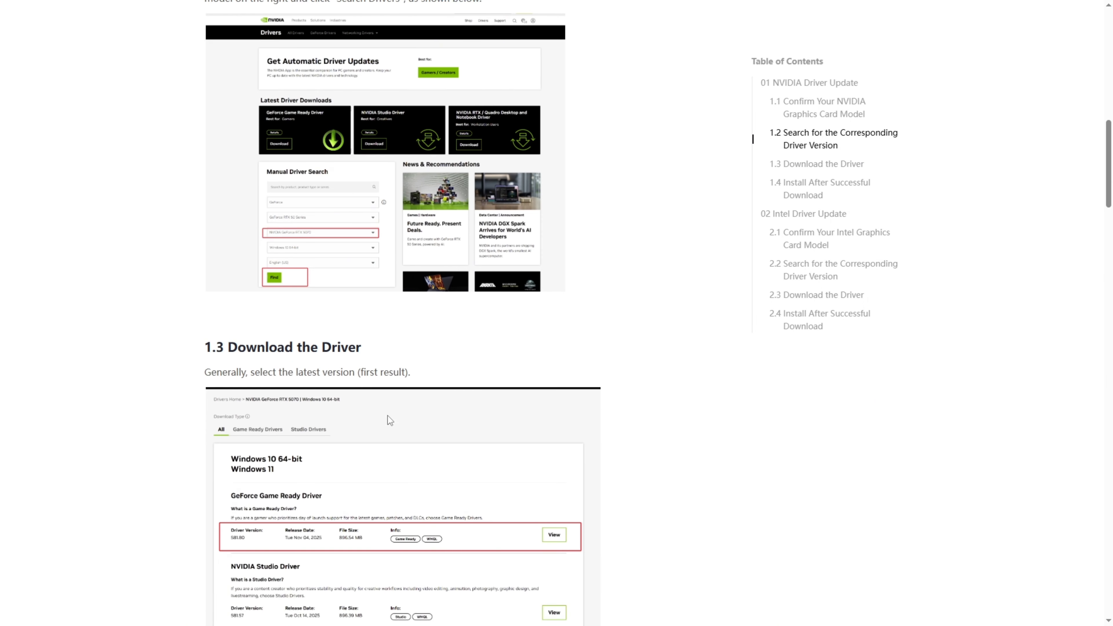
scroll(407, 416, down, 8)
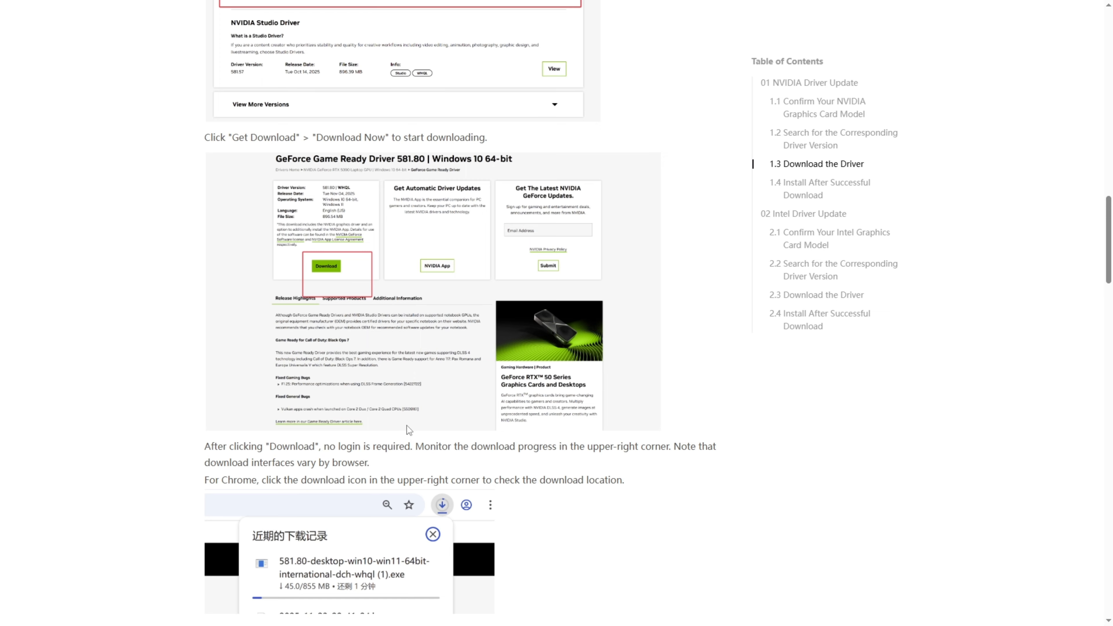
scroll(407, 426, up, 1)
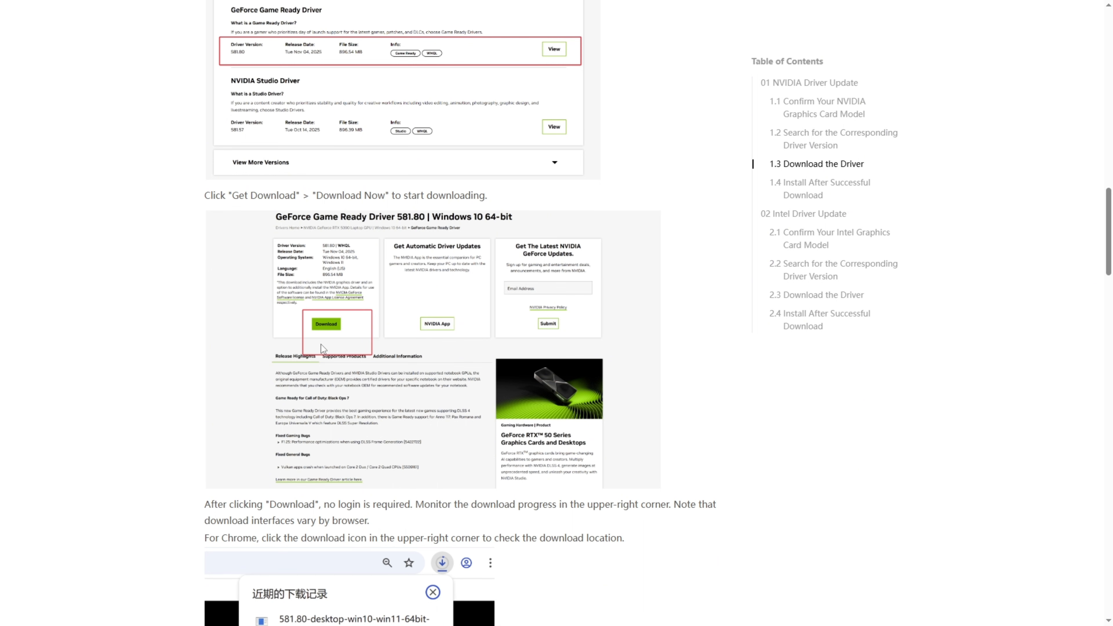
scroll(459, 386, down, 15)
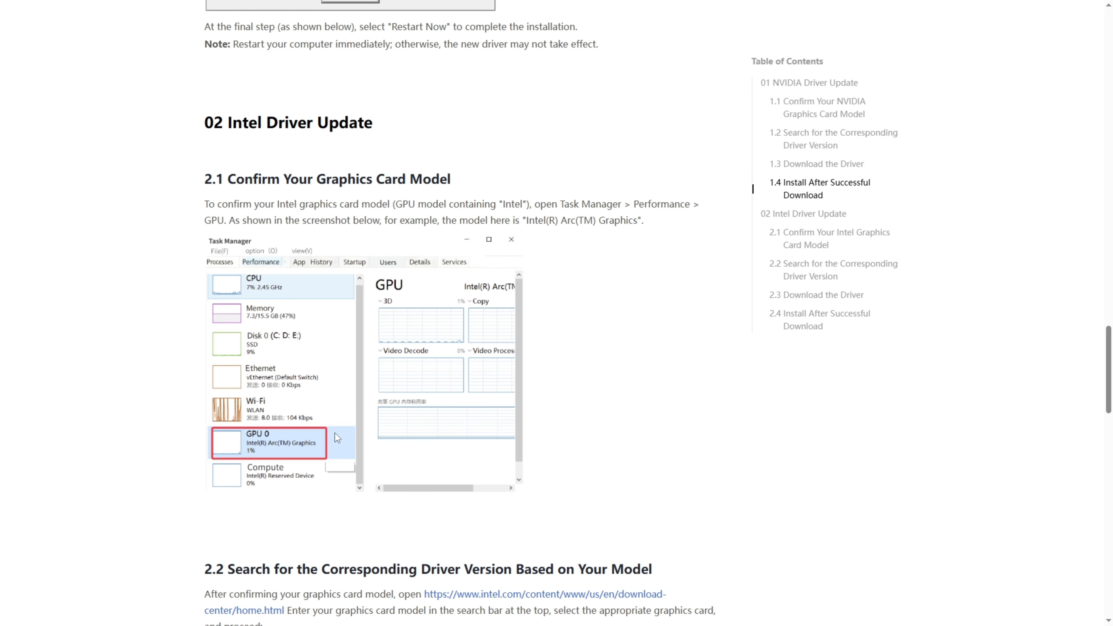
scroll(334, 433, up, 12)
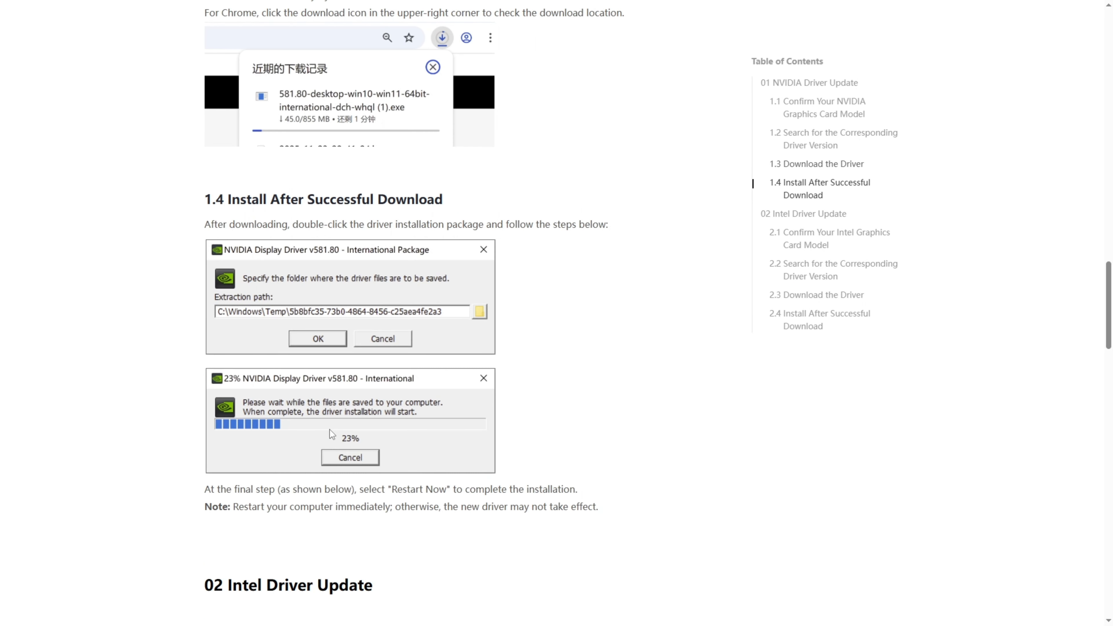
scroll(329, 429, up, 10)
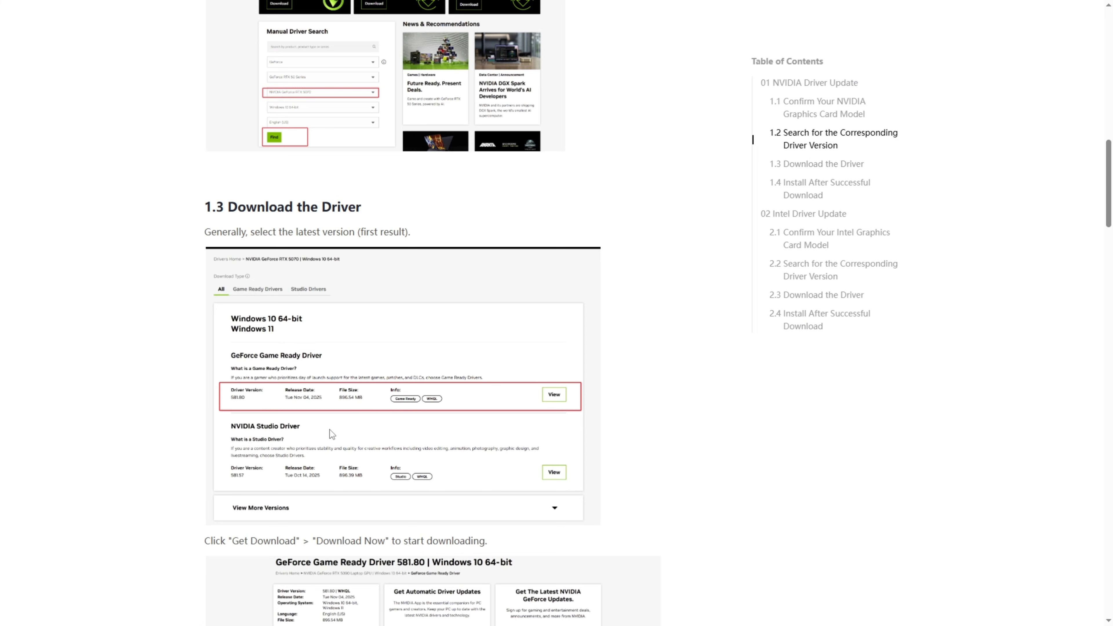
scroll(342, 432, up, 8)
scroll(342, 431, up, 8)
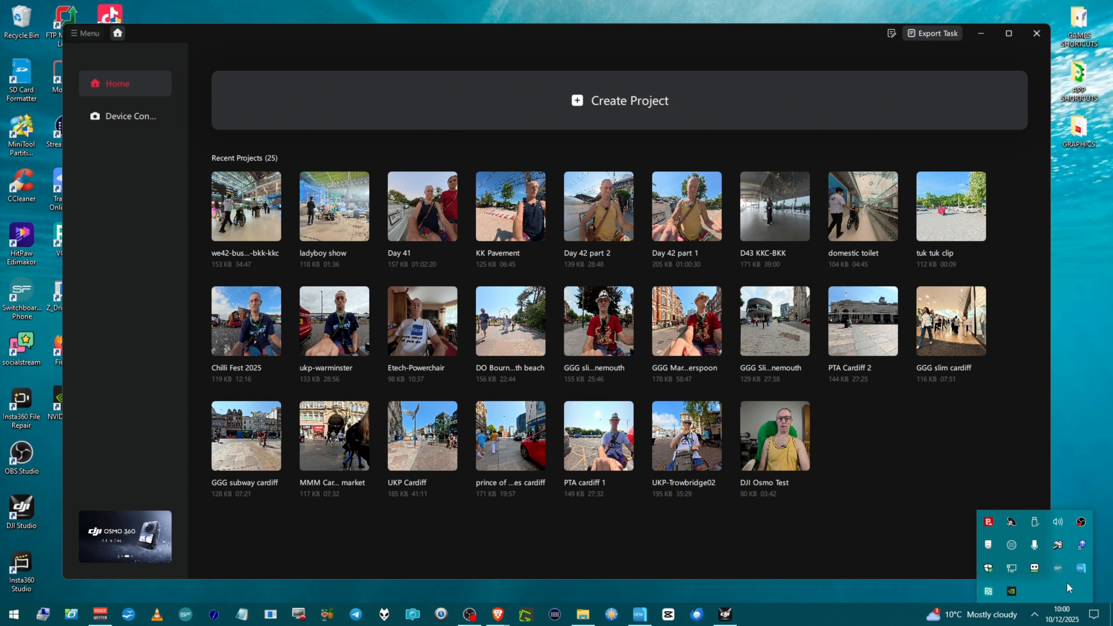
Step: Open the NVIDIA App from the system tray and review the installed driver and the My Rig system details
right_click(1014, 592)
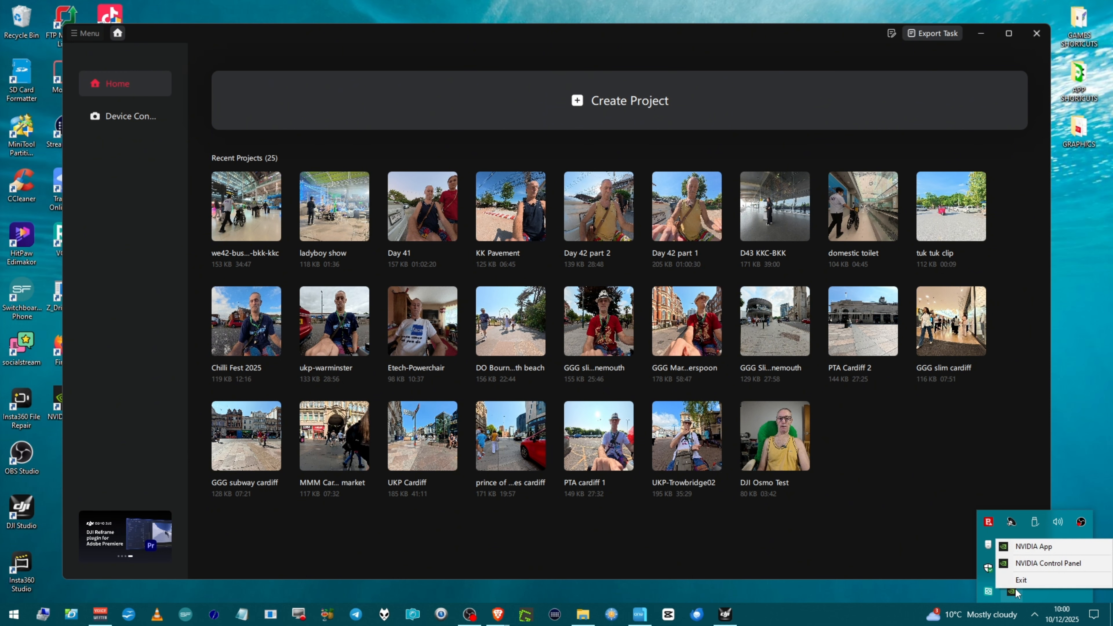
click(1028, 547)
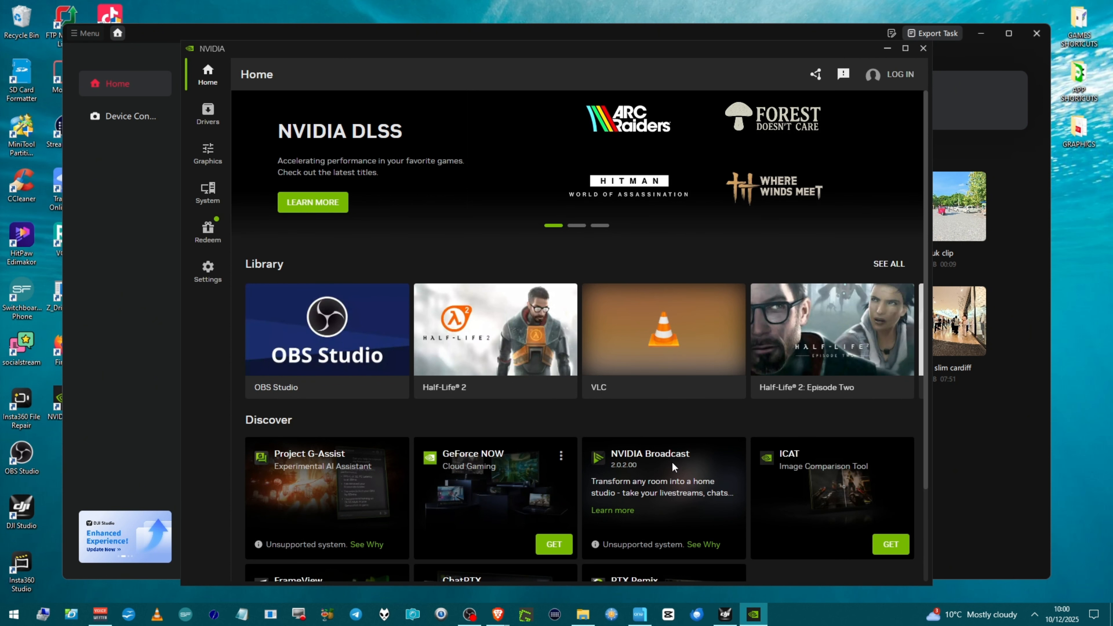
scroll(664, 456, down, 3)
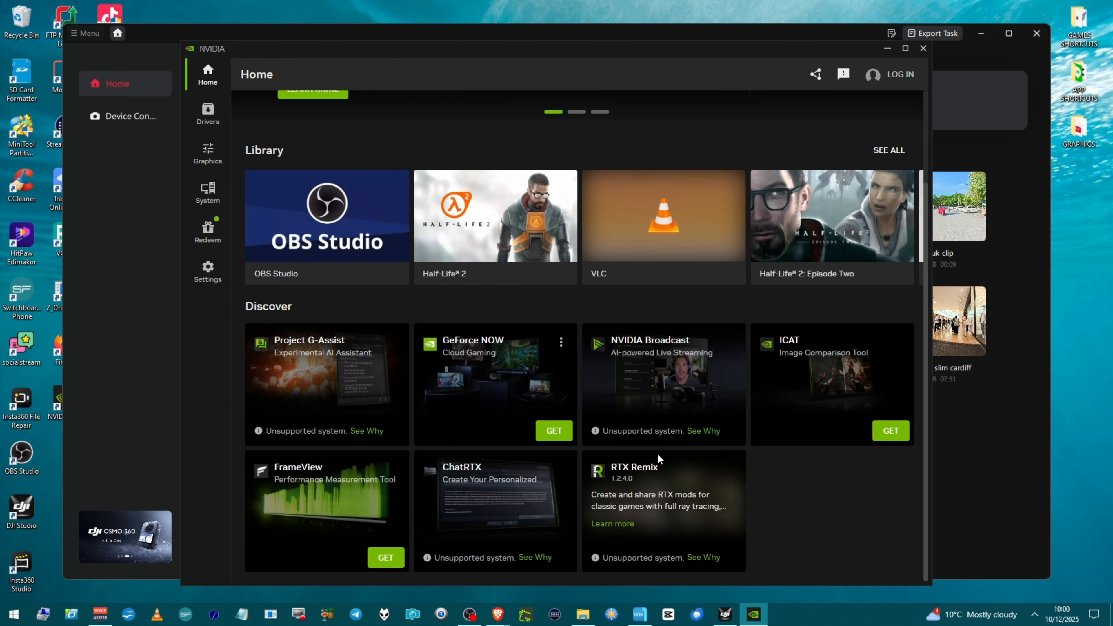
scroll(657, 455, up, 3)
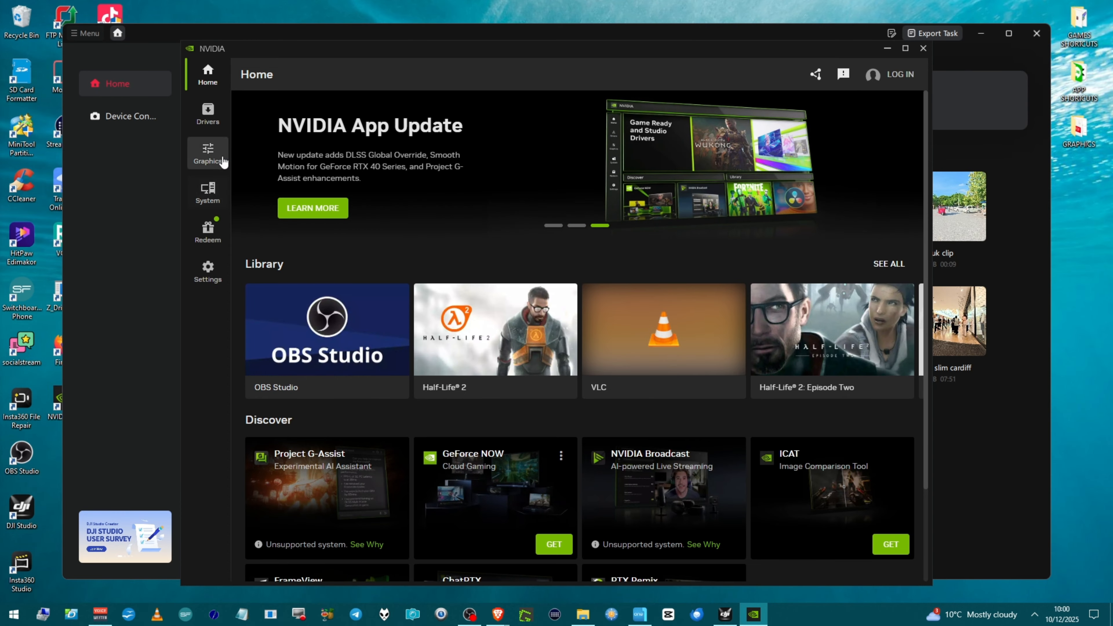
click(210, 115)
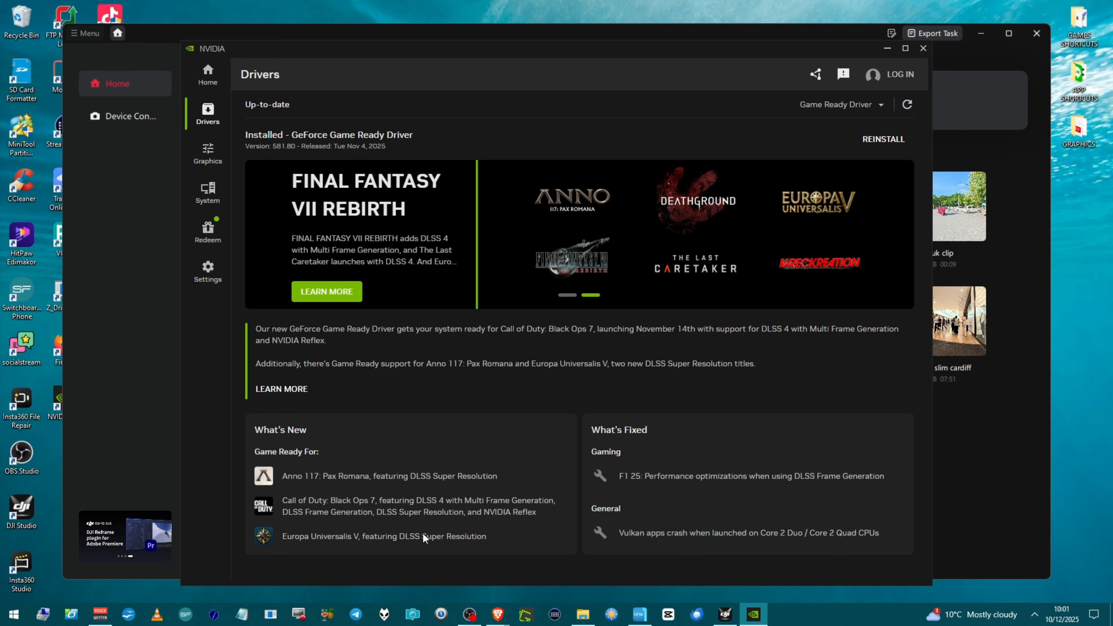
click(208, 193)
click(410, 105)
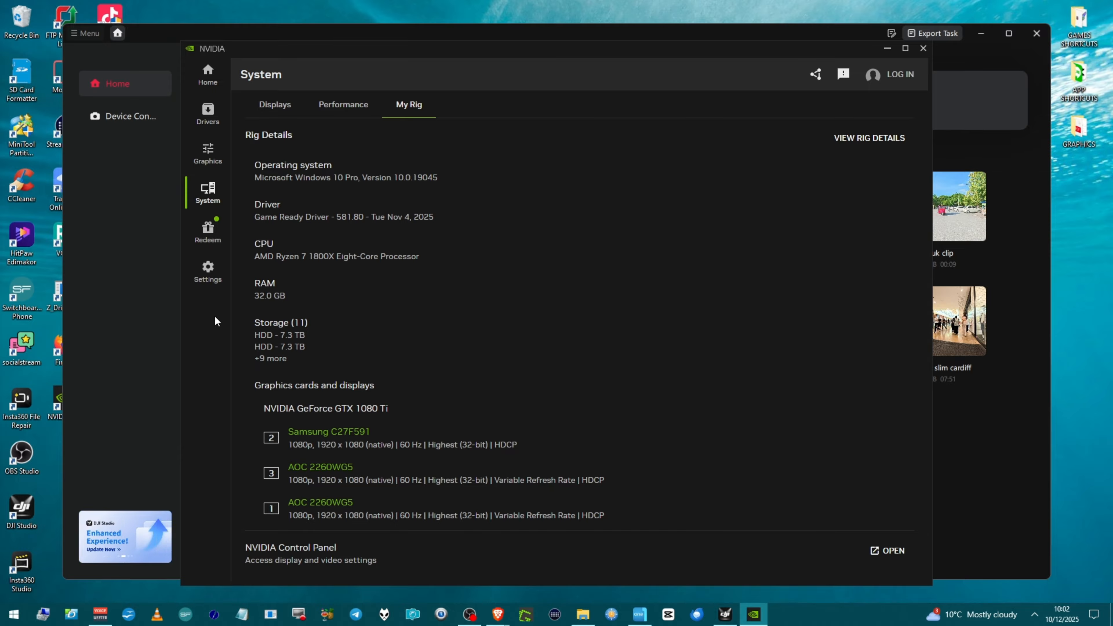
Step: Enable automatic driver downloads in the NVIDIA App settings and close the NVIDIA App
click(208, 288)
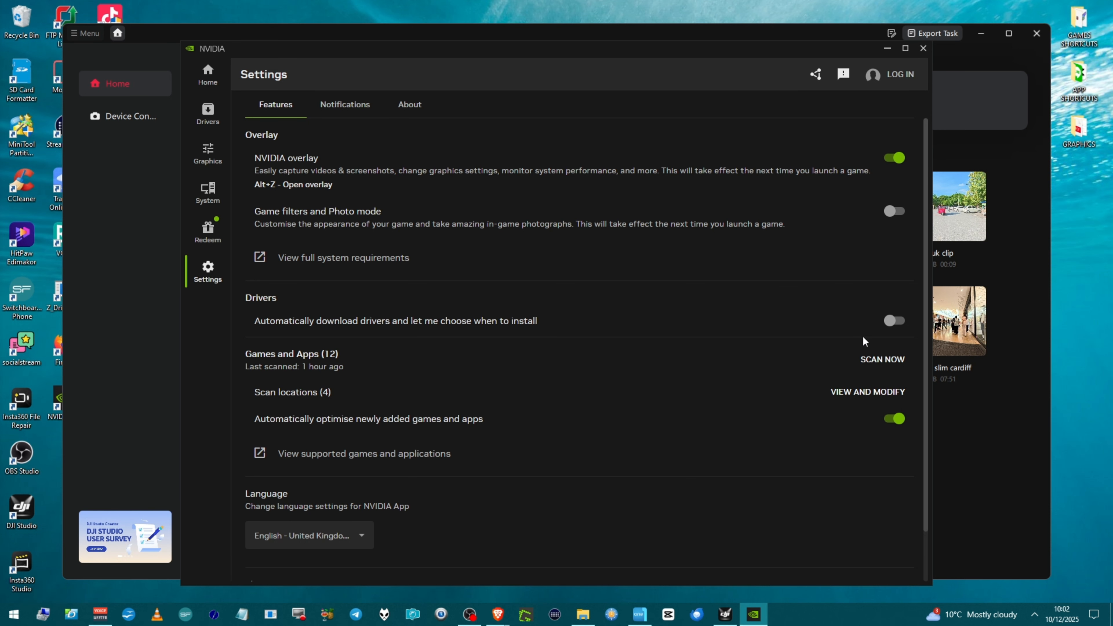
click(898, 327)
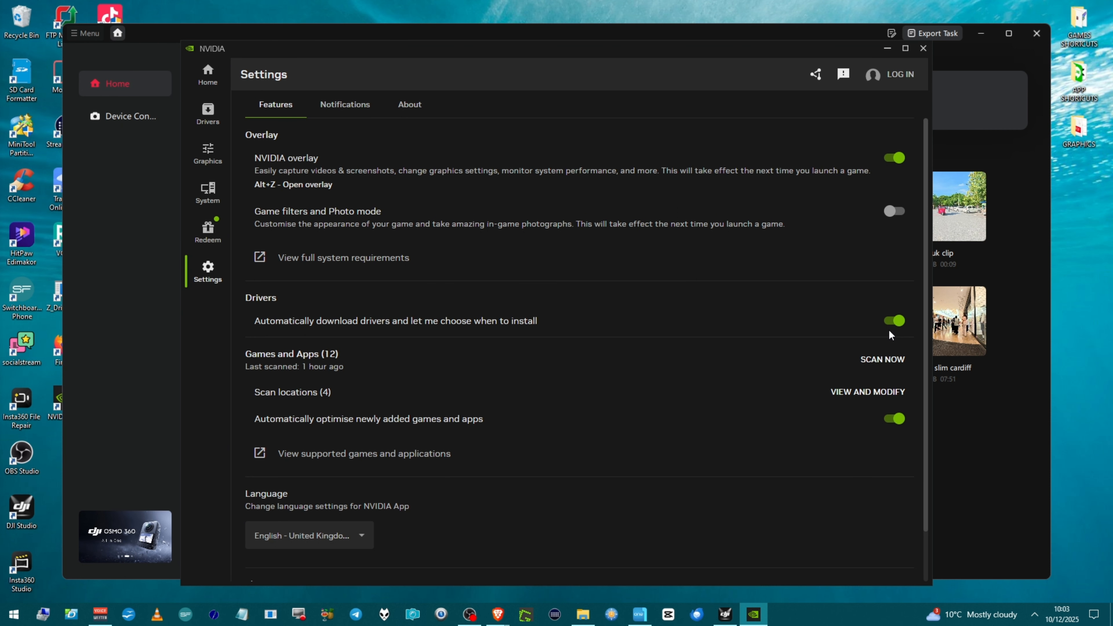
key(alt+F4)
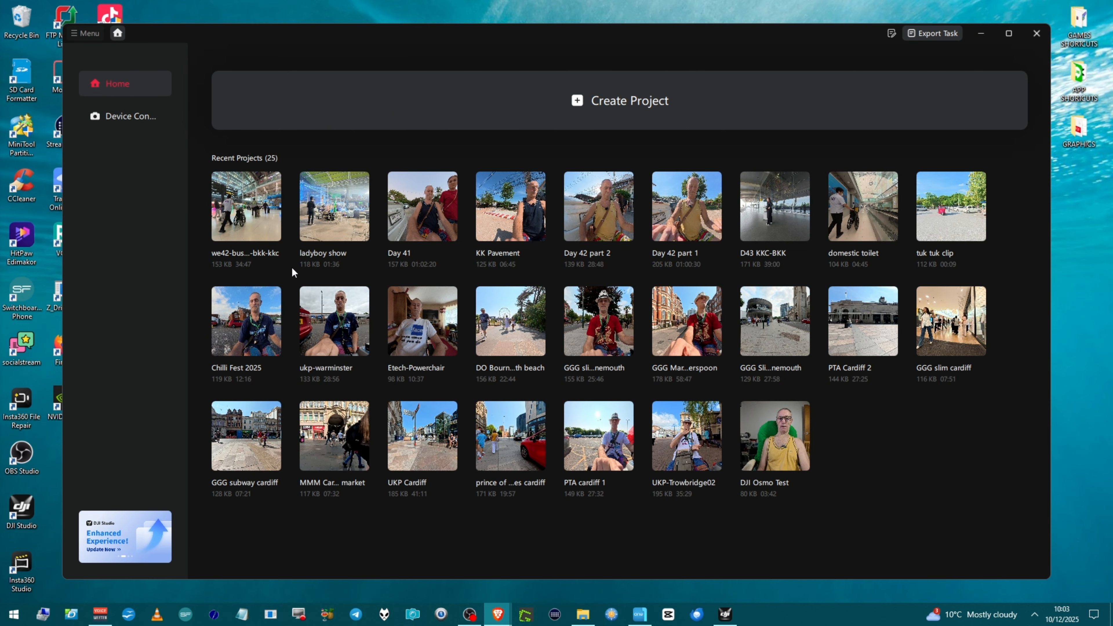
Step: Open the we42-business-bkk-kkc project and play a short stretch of the clip before pausing
click(252, 237)
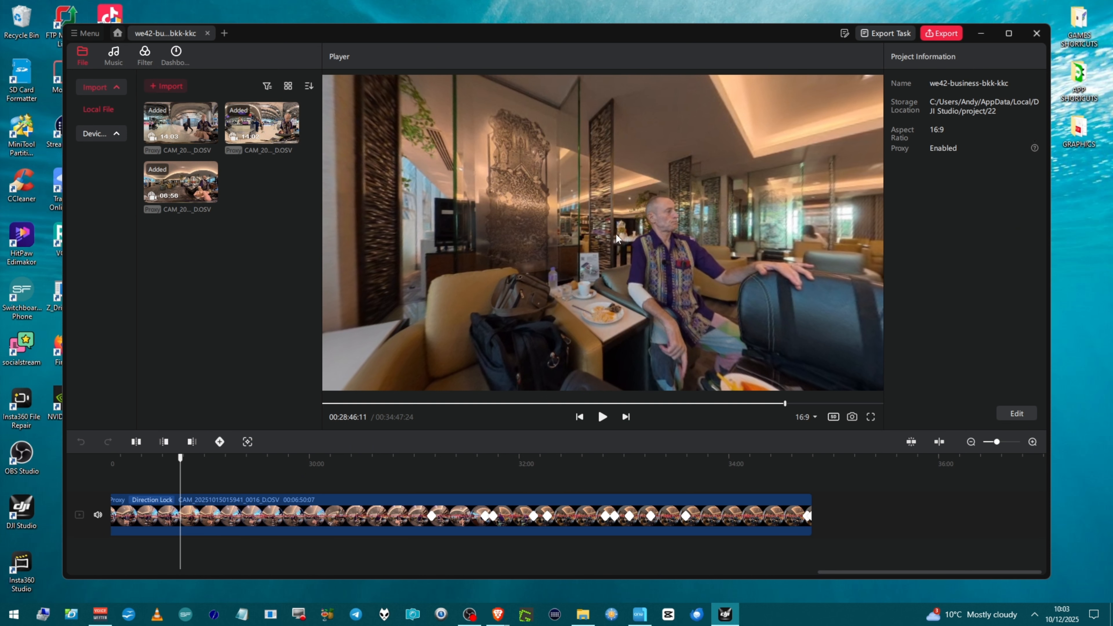
click(602, 416)
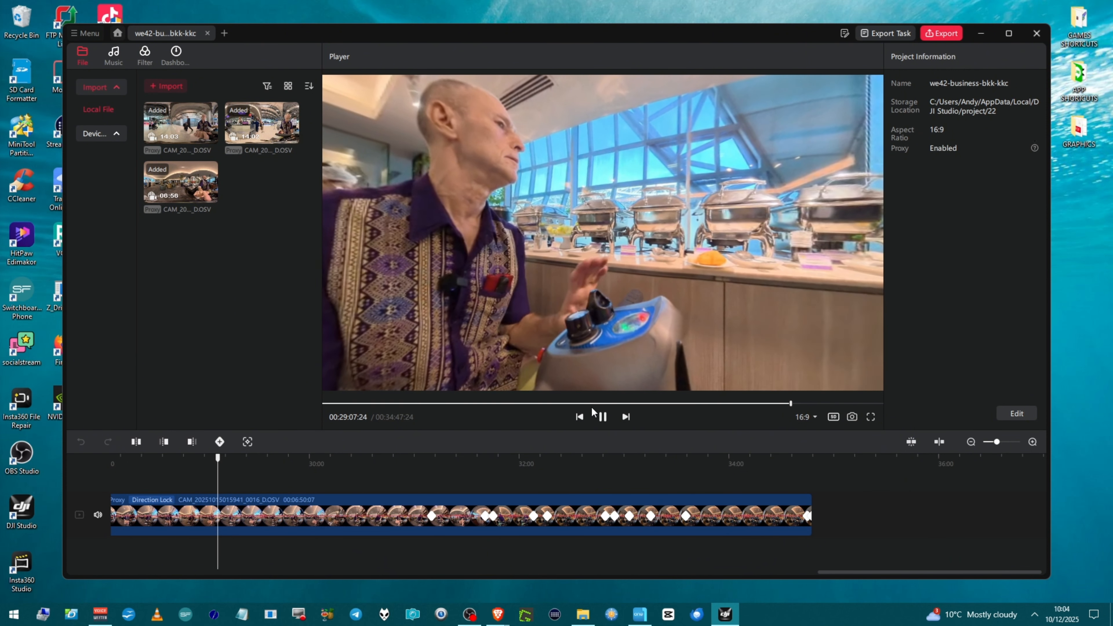
click(591, 407)
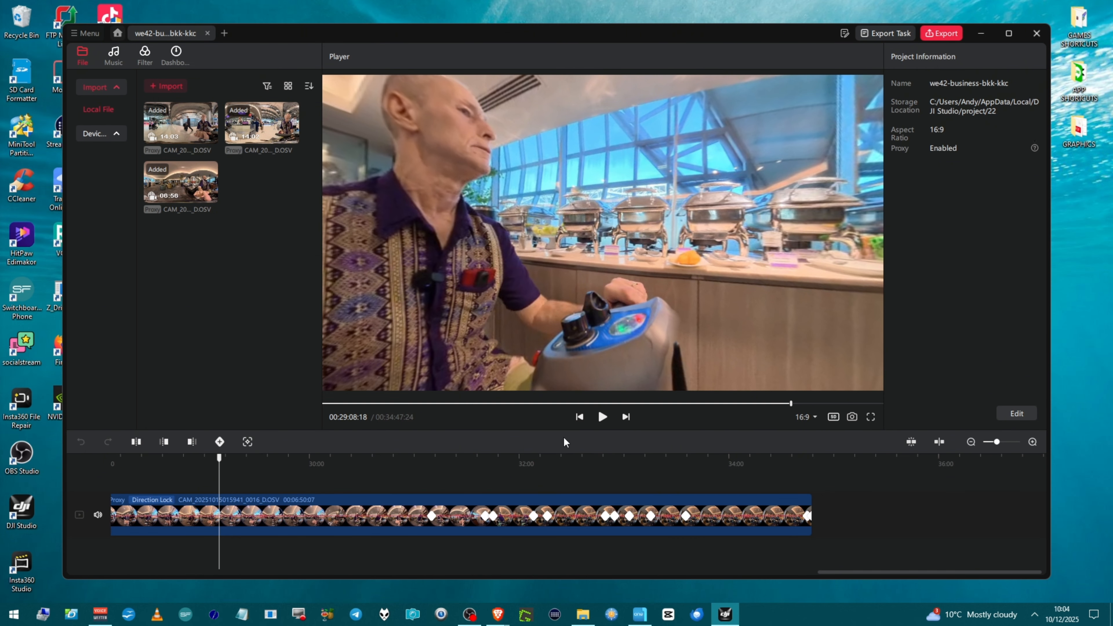
Step: Check the installed DJI Studio version in the About dialog and close it
click(85, 33)
click(106, 149)
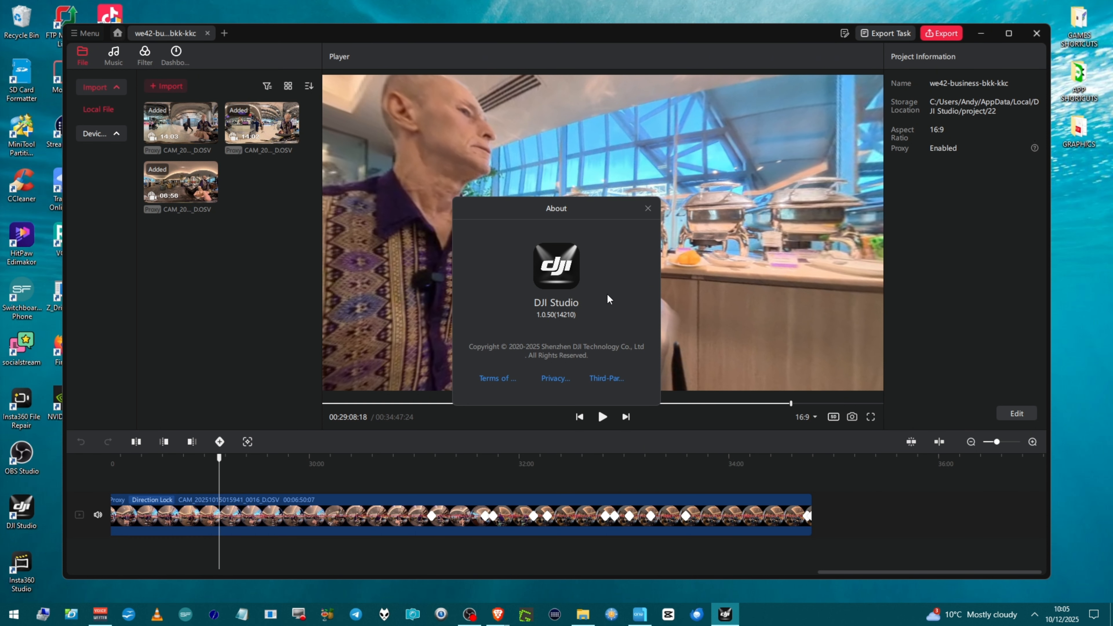
click(647, 208)
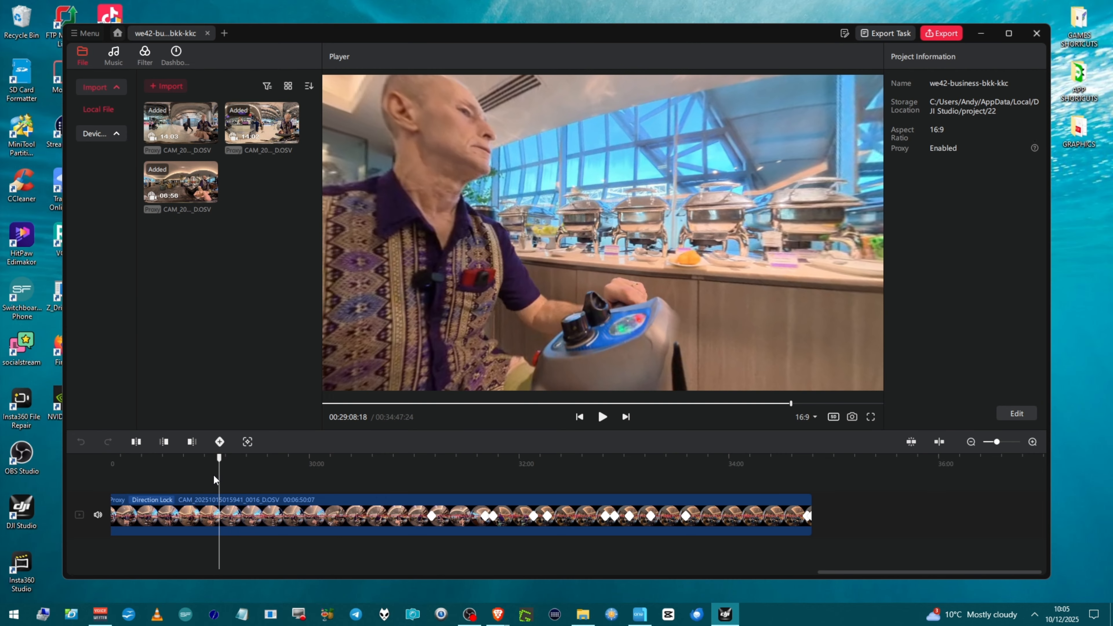
Step: Add a keyframe at the playhead on the timeline clip and copy that keyframe
click(220, 443)
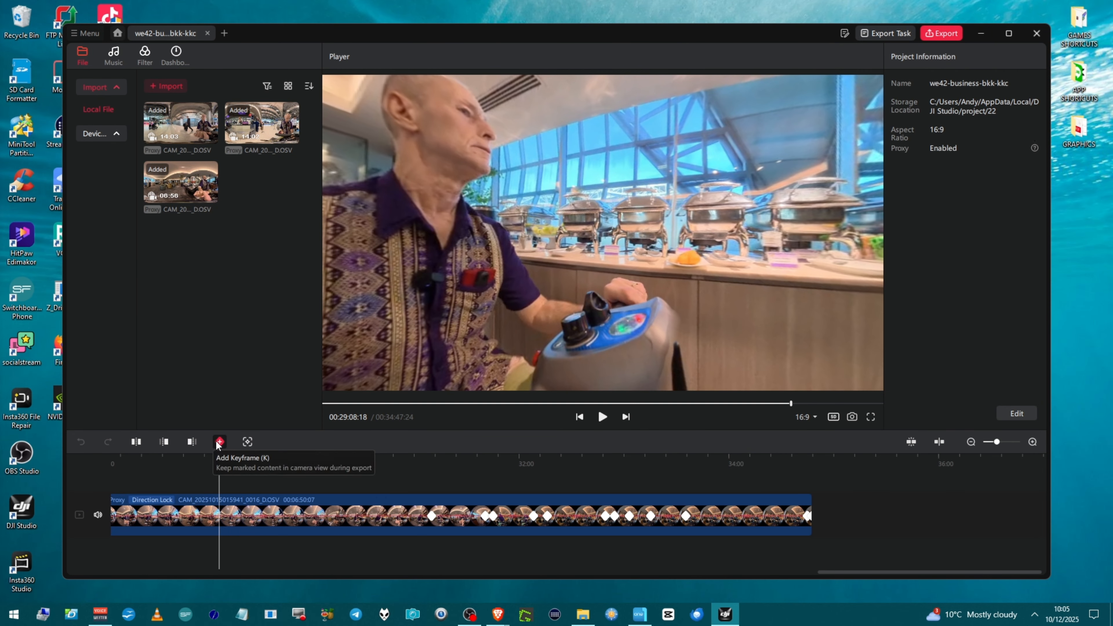
right_click(219, 520)
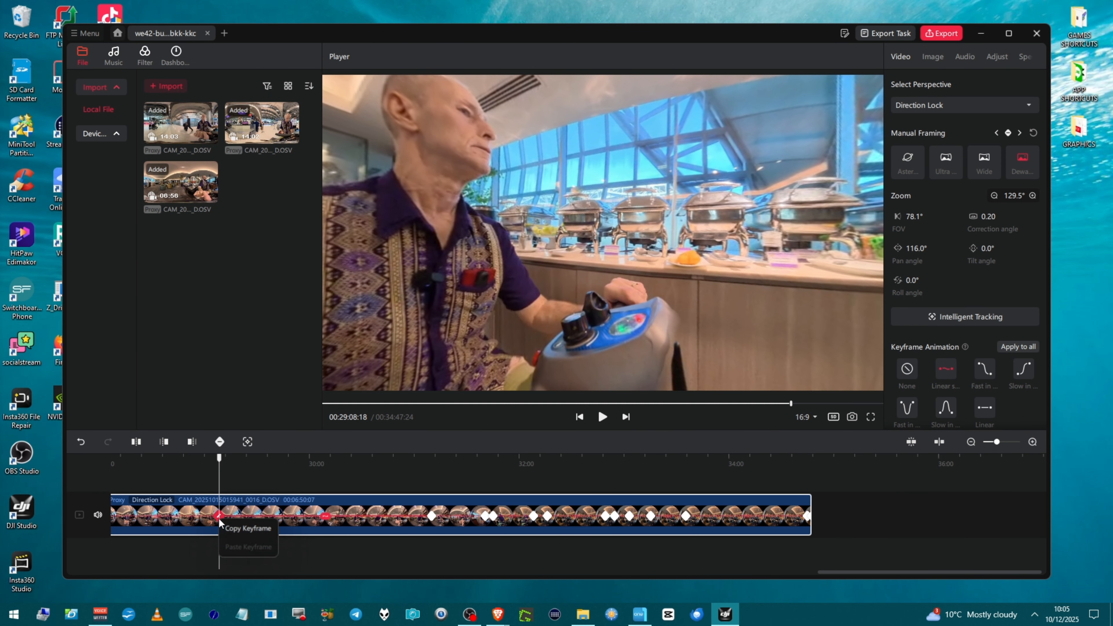
click(228, 533)
Step: Move the playhead to about 00:29:37 and paste the copied keyframe there
drag(219, 481, 249, 483)
drag(254, 531, 272, 537)
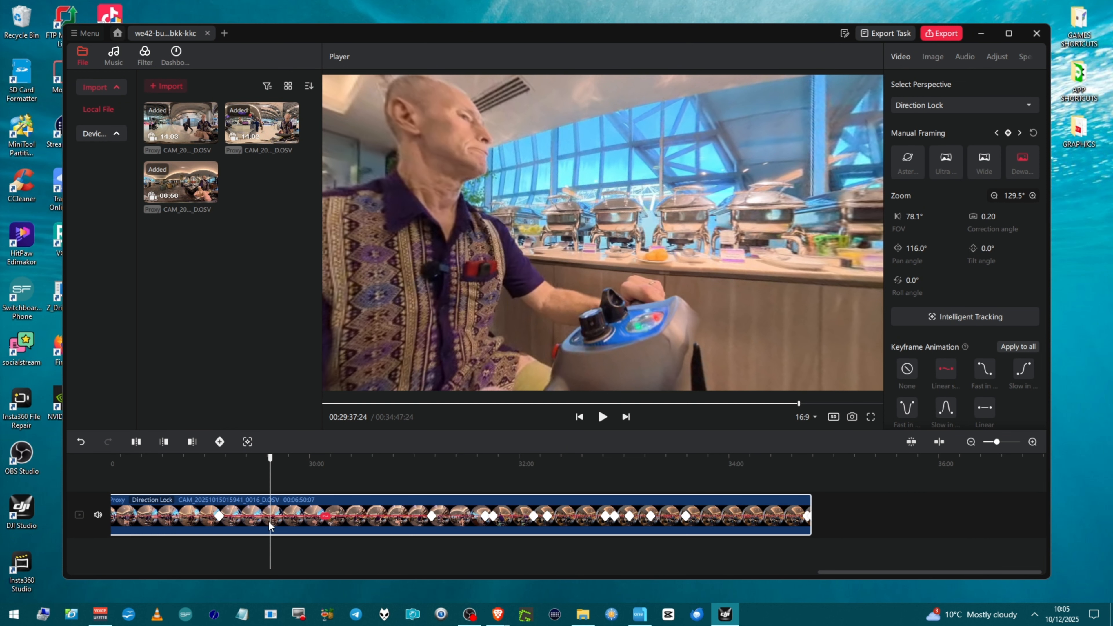
right_click(270, 521)
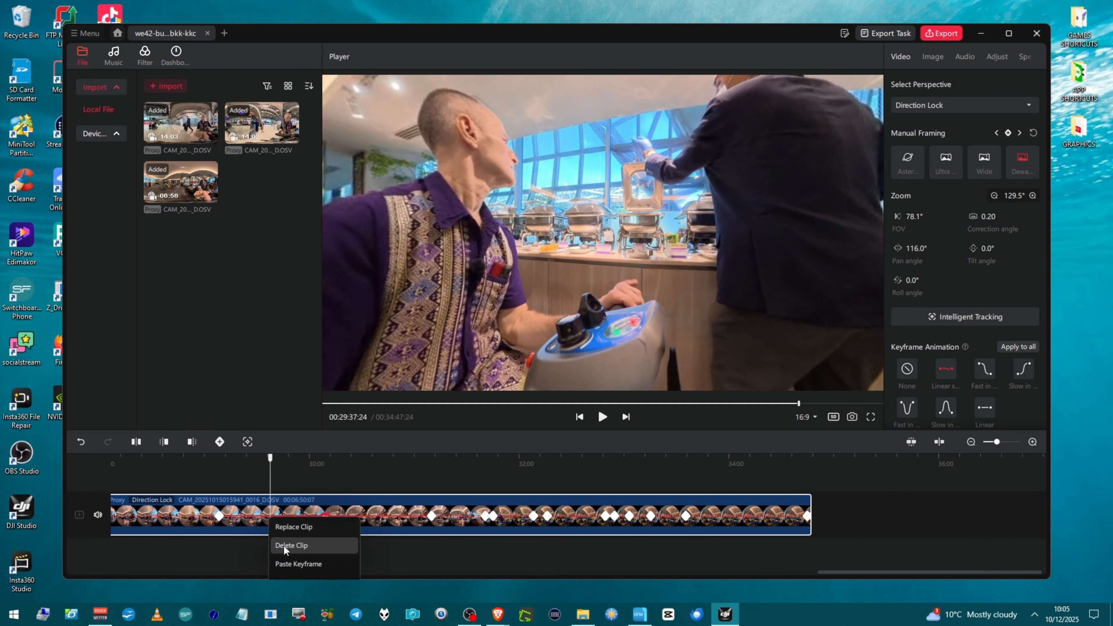
click(289, 564)
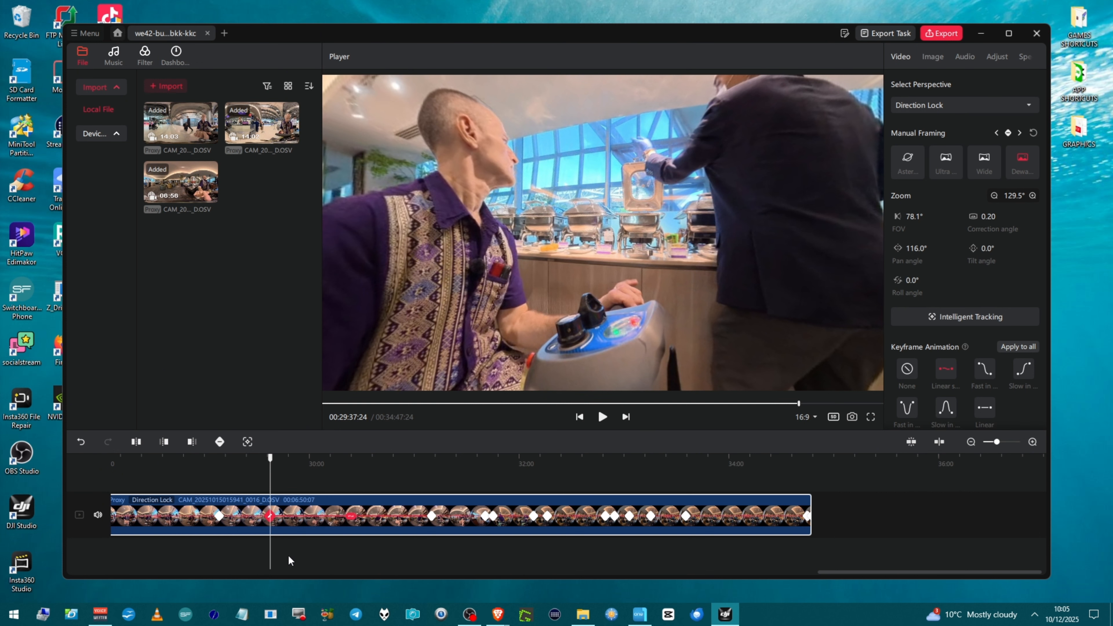
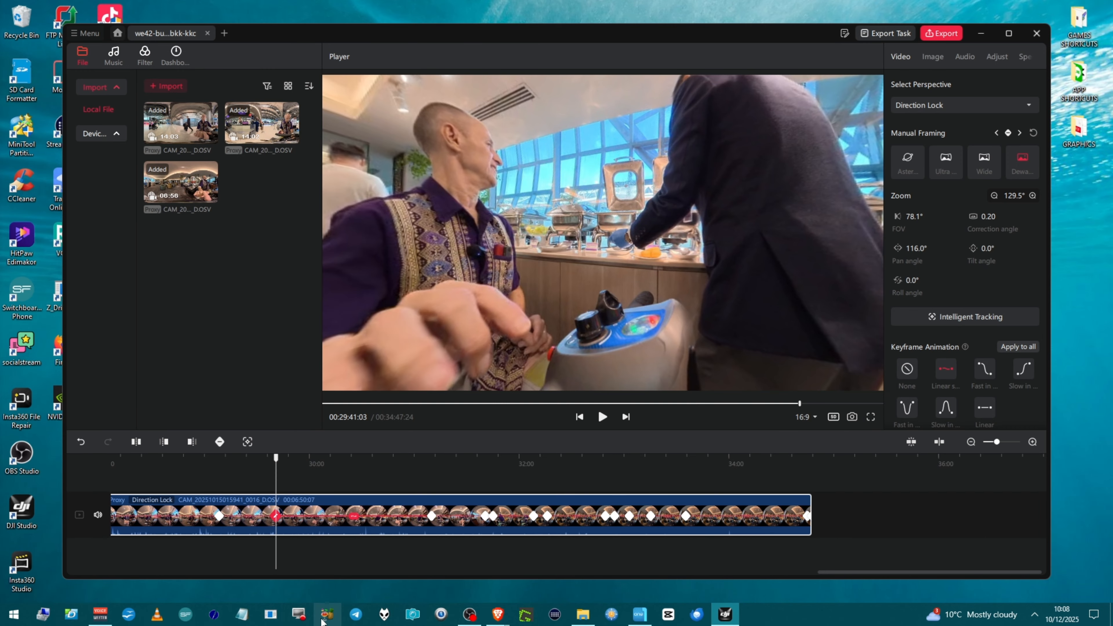
Step: Select the keyframe at about 00:29:41 and set its pan angle to -120.0°
click(219, 517)
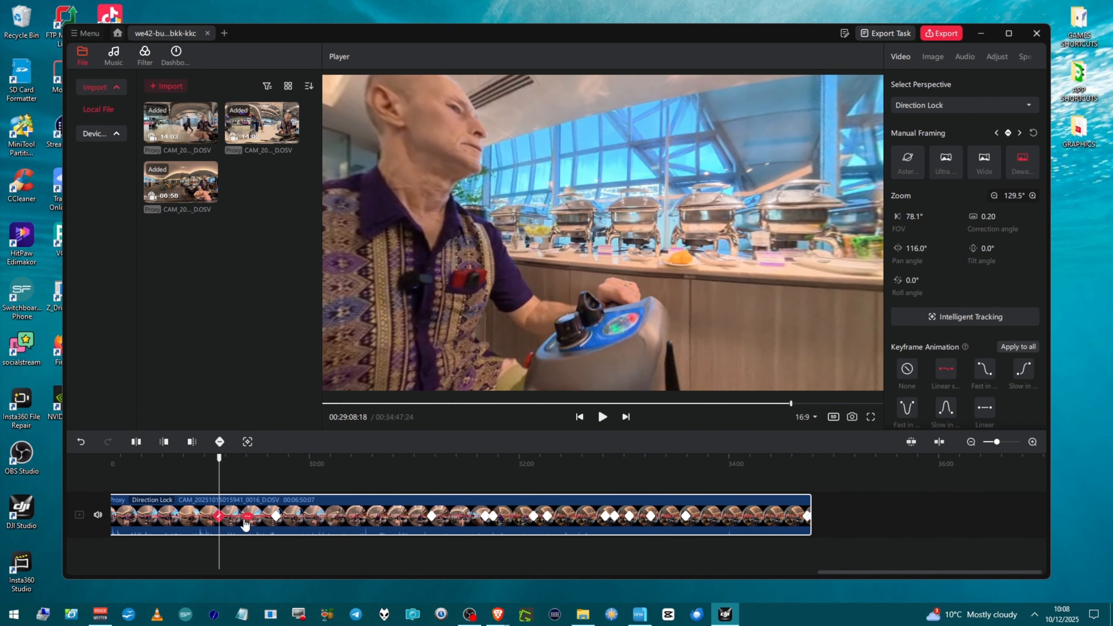
click(247, 521)
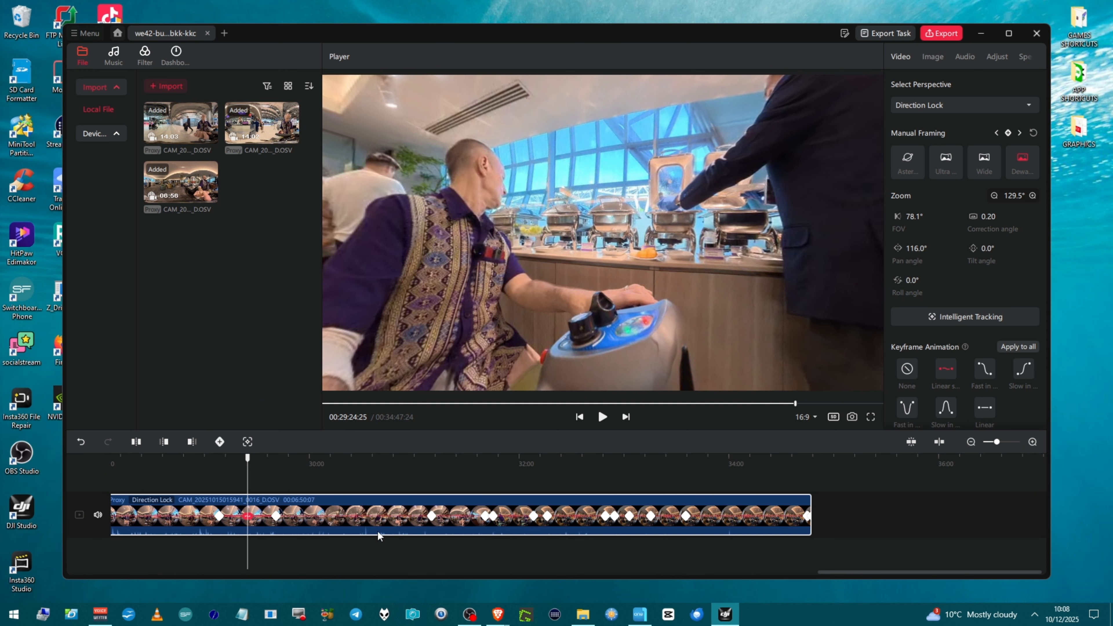
click(276, 516)
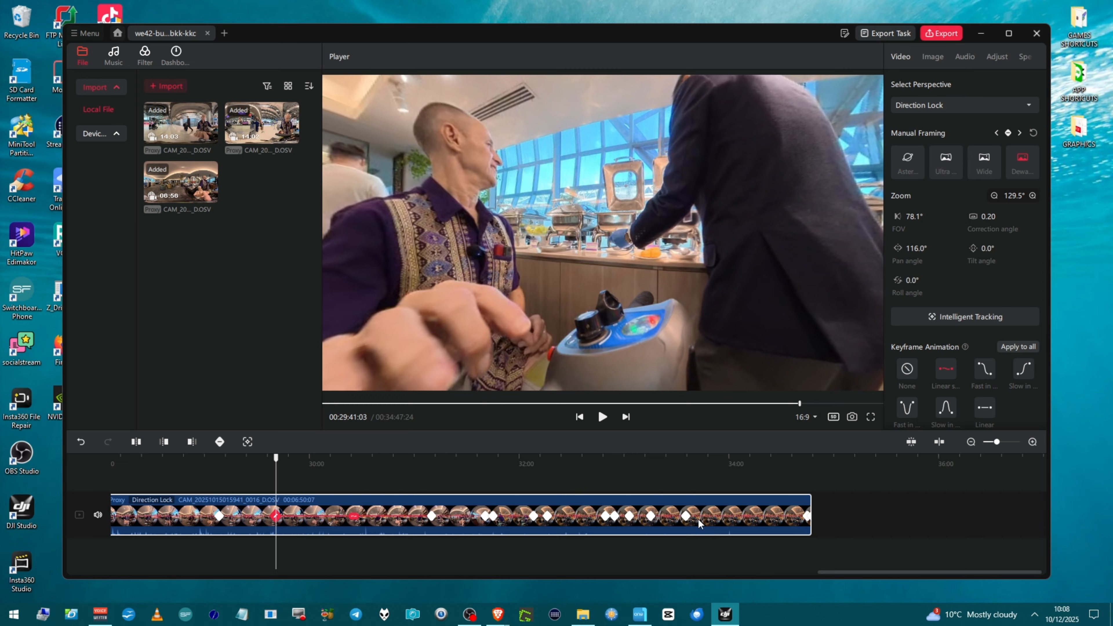
drag(917, 248, 776, 291)
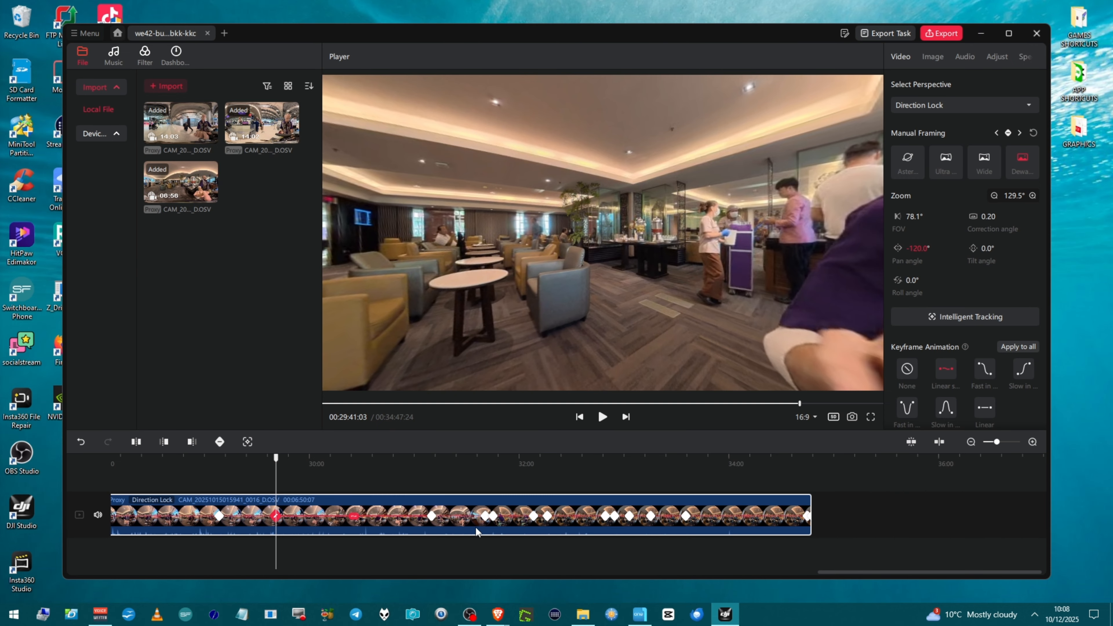
Step: Play the clip, then move the -120° keyframe back to about 00:29:20 on the timeline
click(217, 531)
key(space)
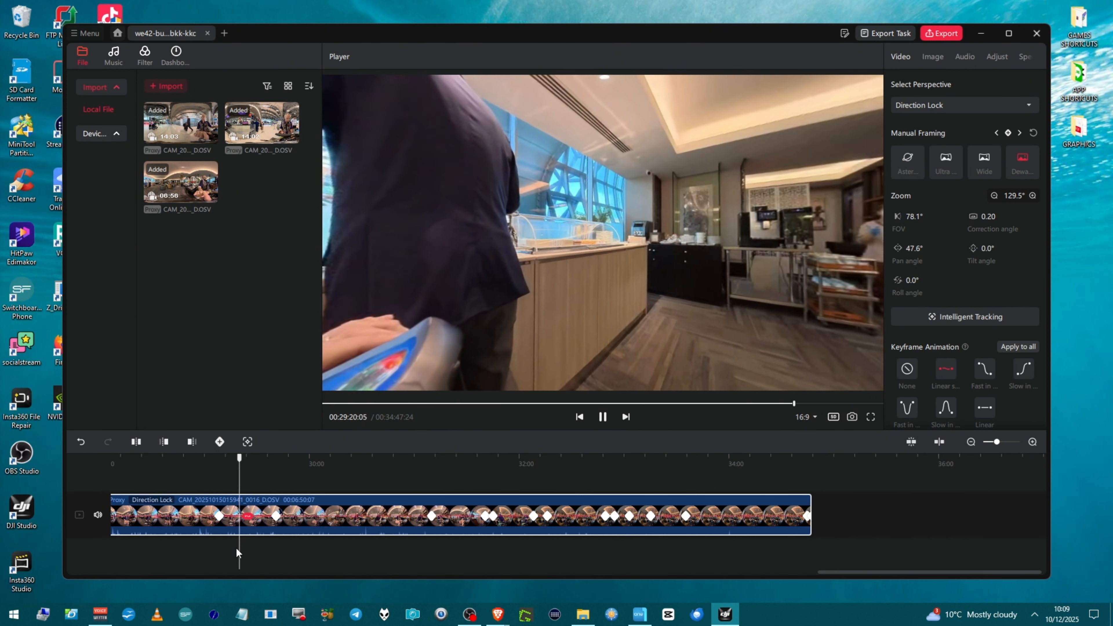
key(space)
drag(277, 521, 241, 526)
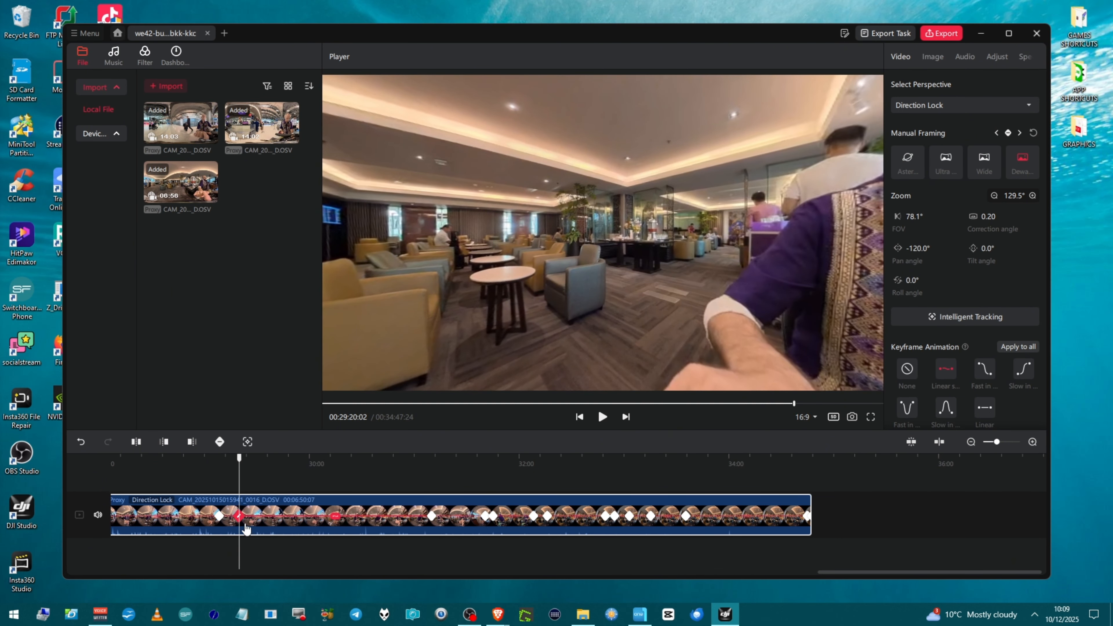
Step: Review the keyframes around 00:29:08 and 00:29:20 by selecting them and playing the clip
click(219, 517)
key(space)
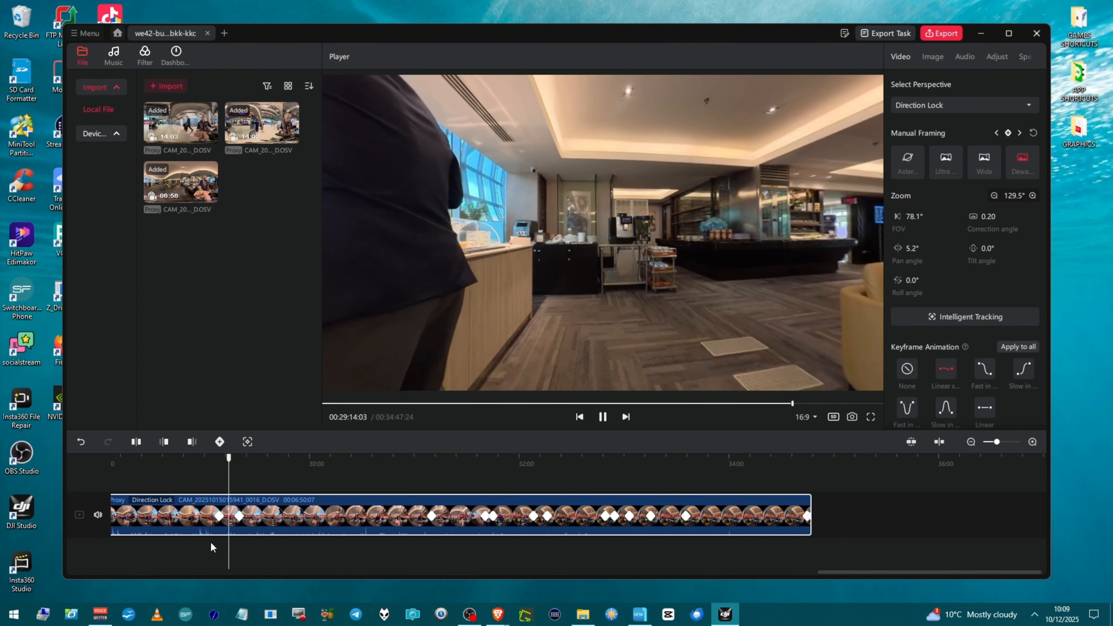
key(space)
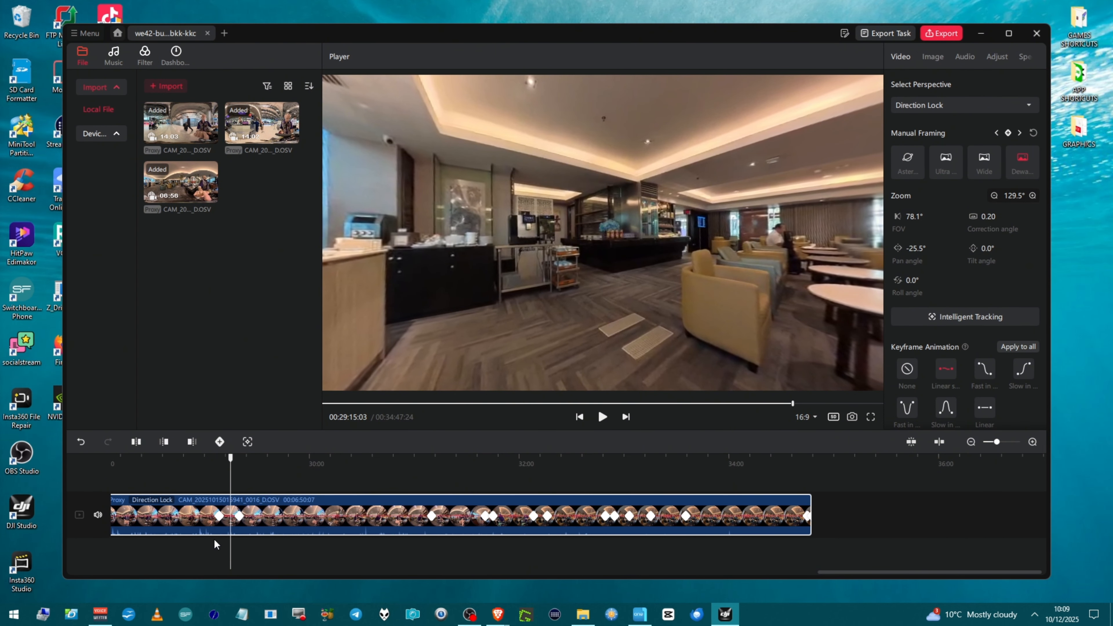
click(239, 518)
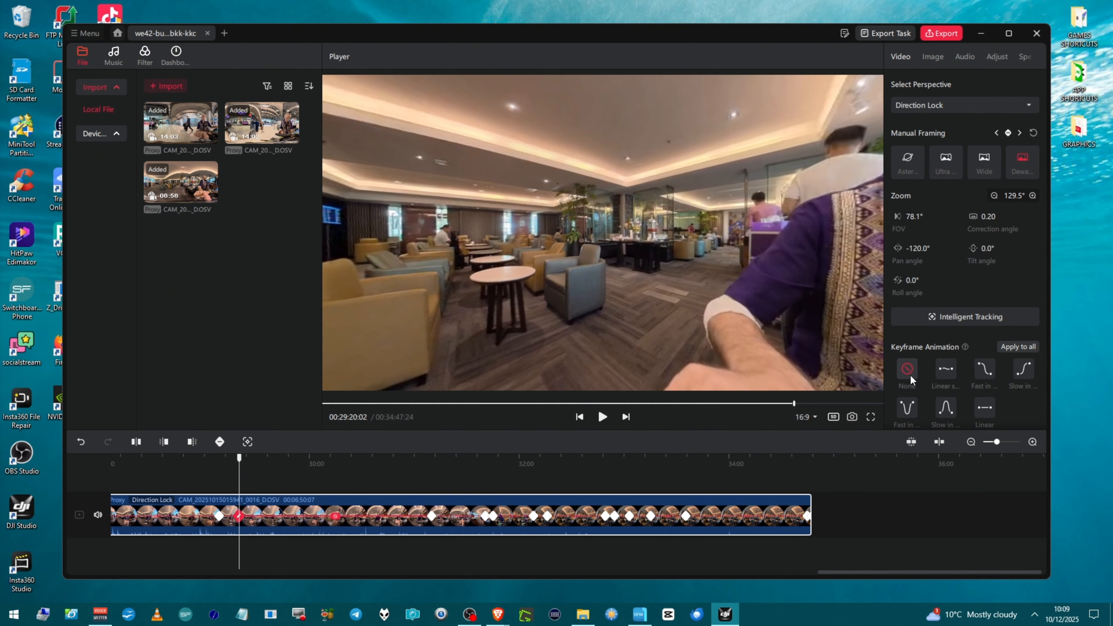
click(229, 537)
key(space)
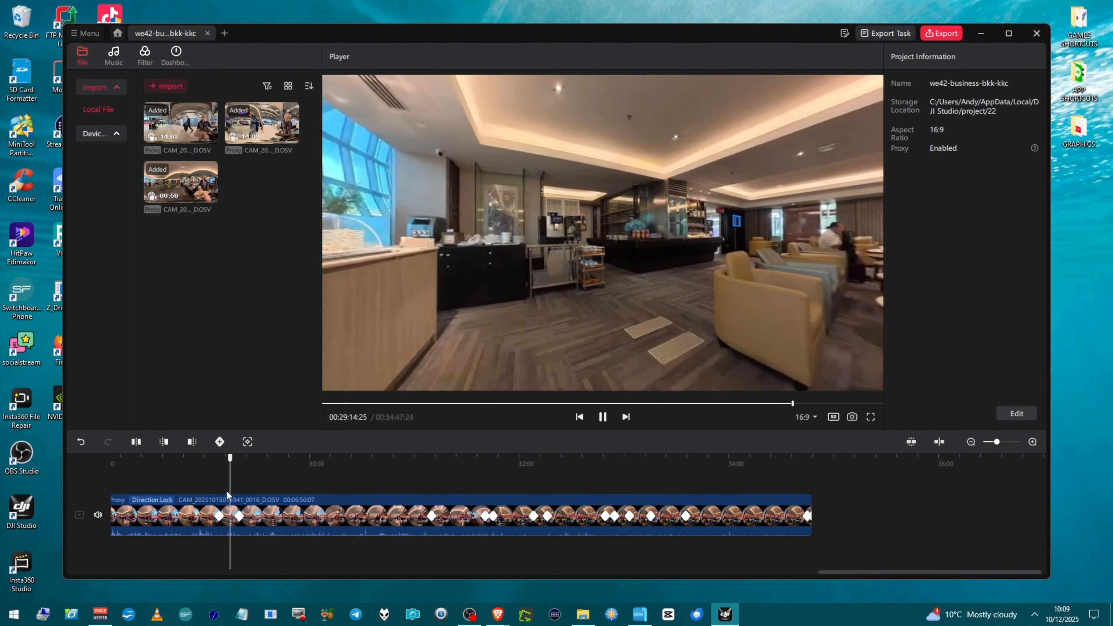
click(240, 519)
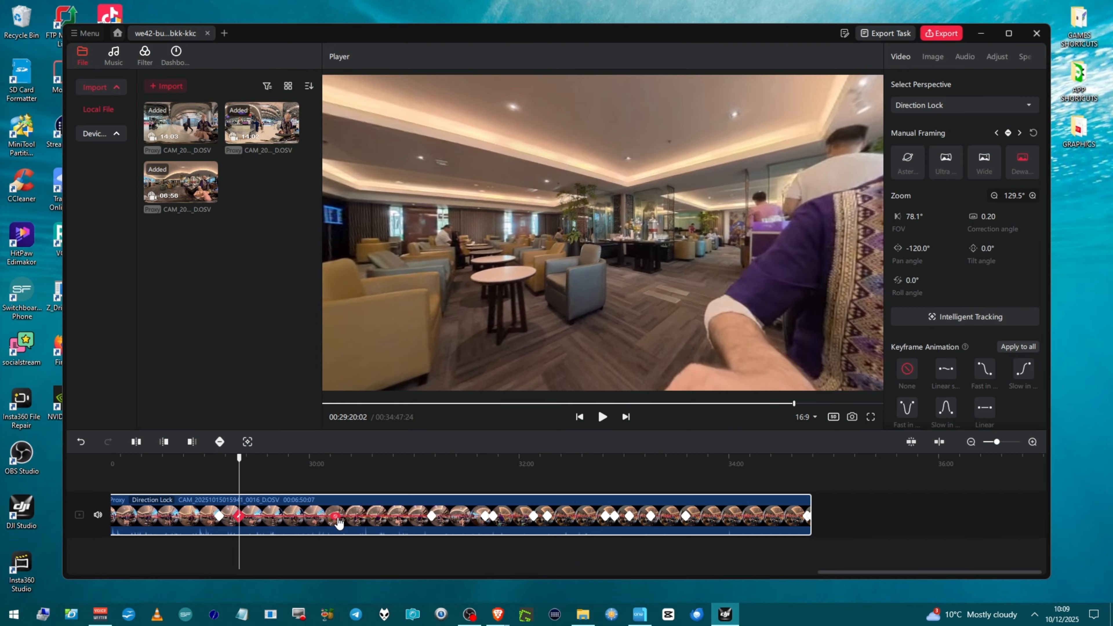
click(352, 520)
key(space)
key(space)
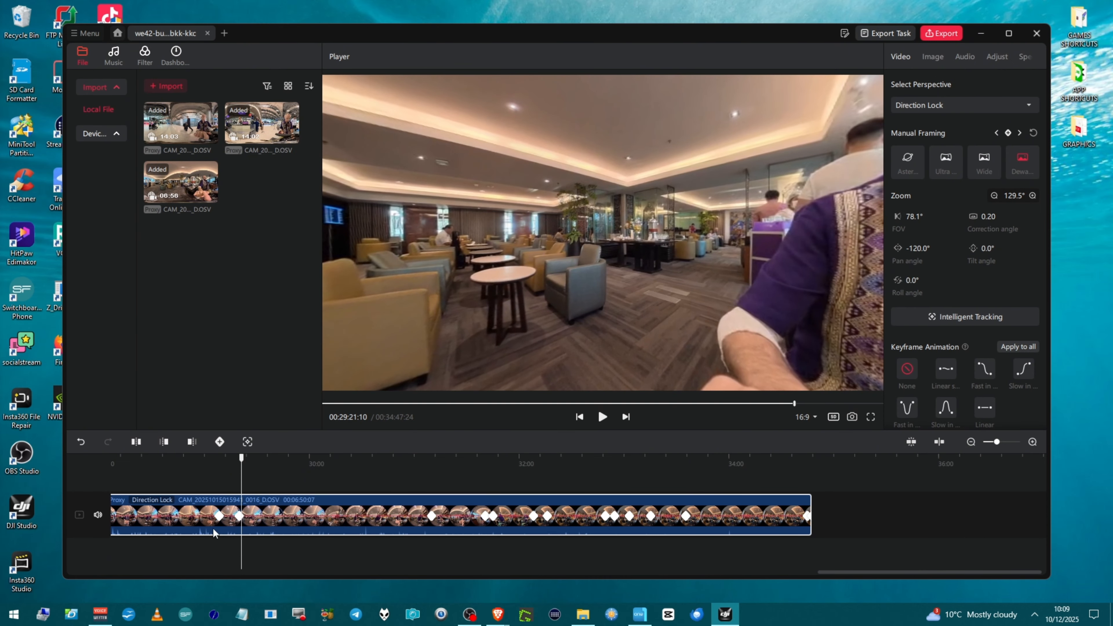
click(219, 517)
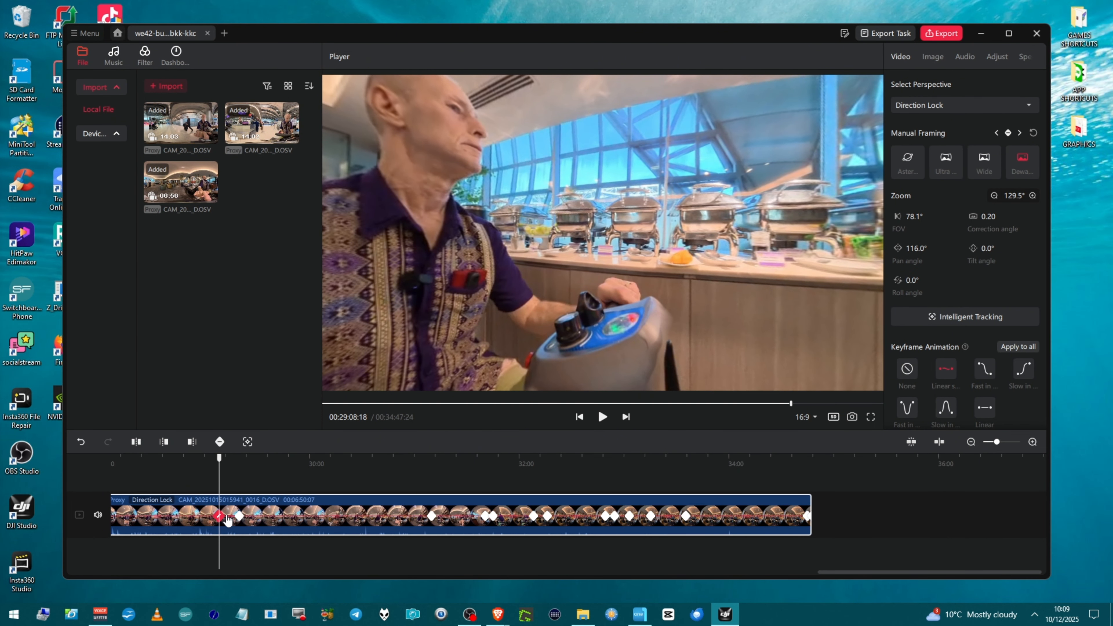
Step: Zoom into the timeline, set the keyframe animation at about 00:29:14 to None, and play it back
scroll(233, 525, up, 1)
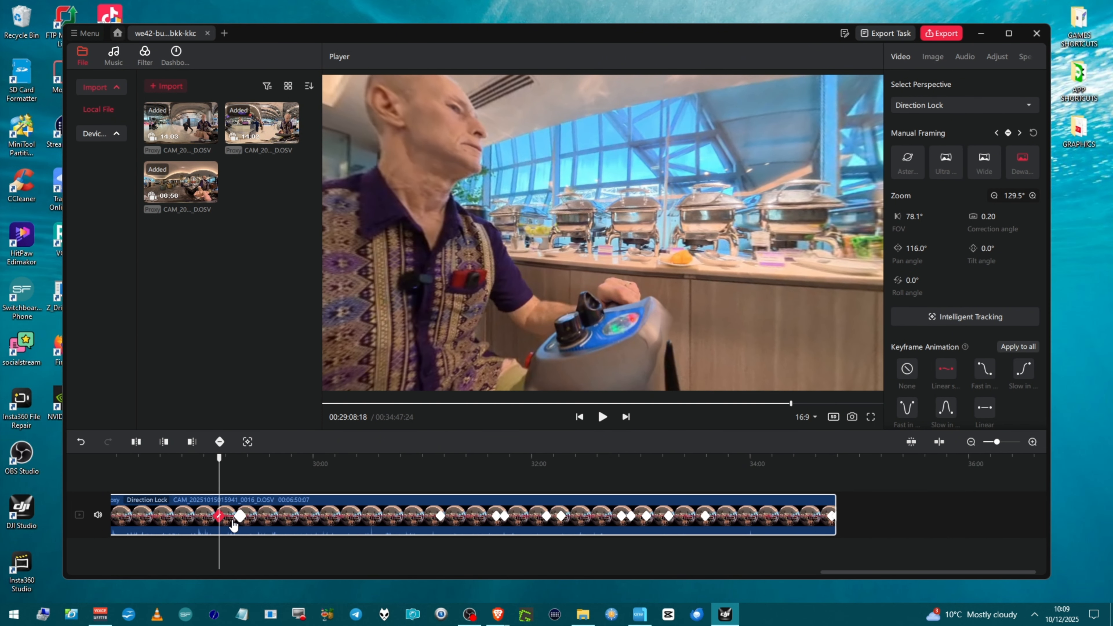
scroll(234, 525, up, 3)
click(234, 518)
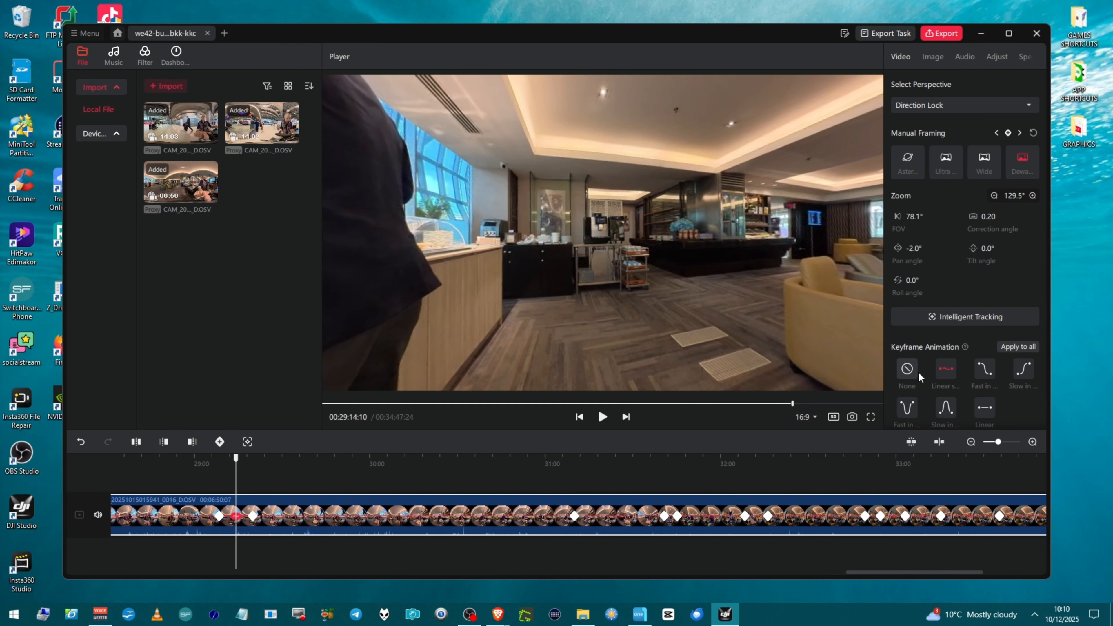
click(908, 375)
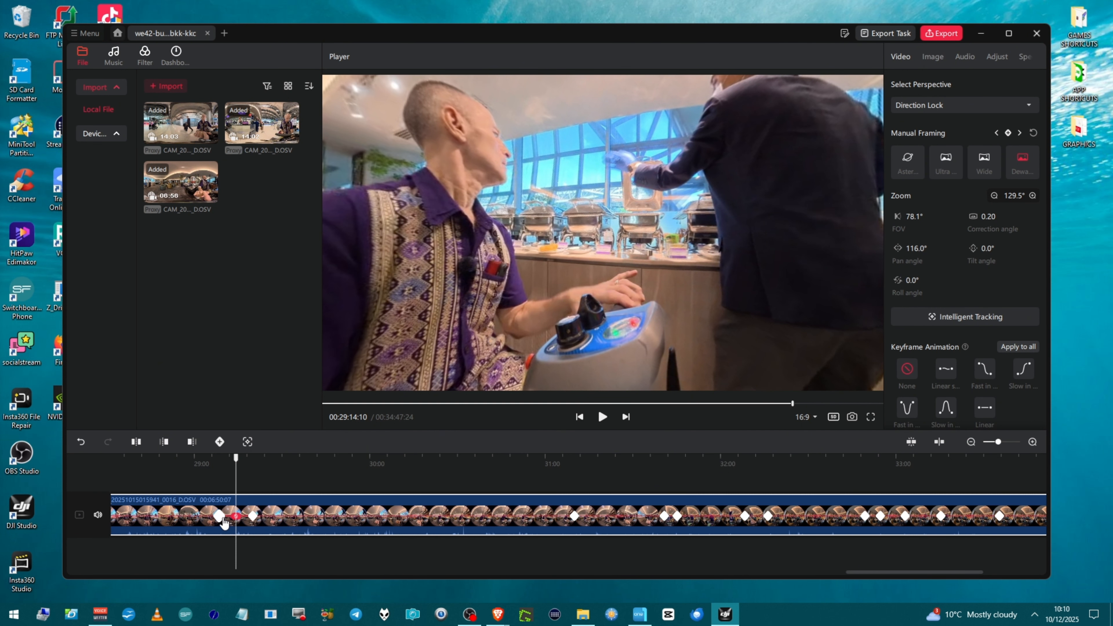
drag(235, 490, 244, 490)
key(space)
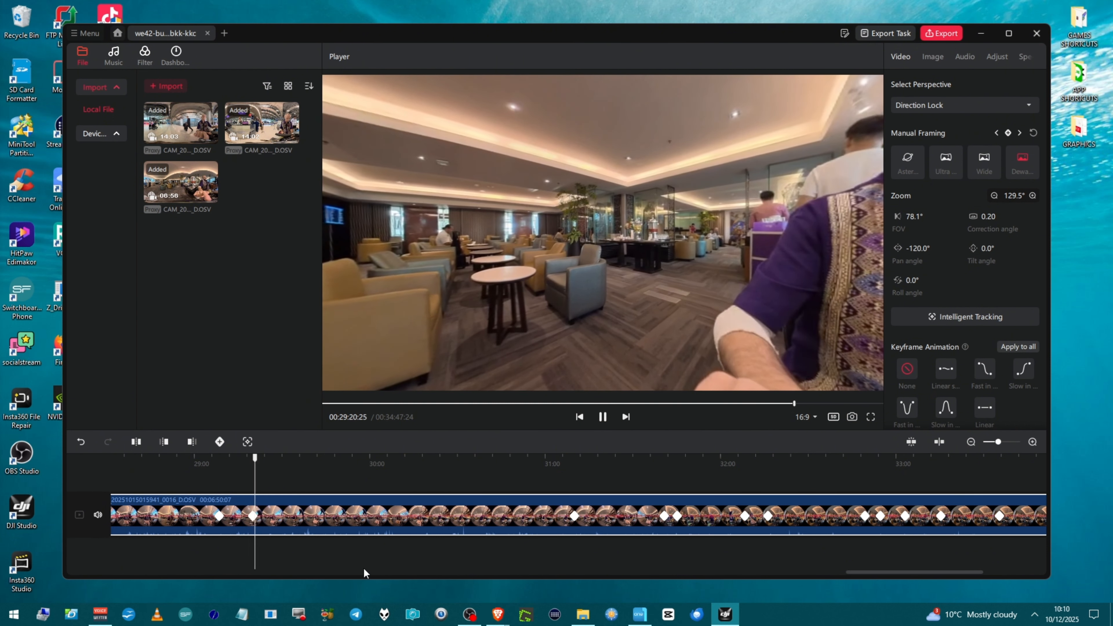
key(space)
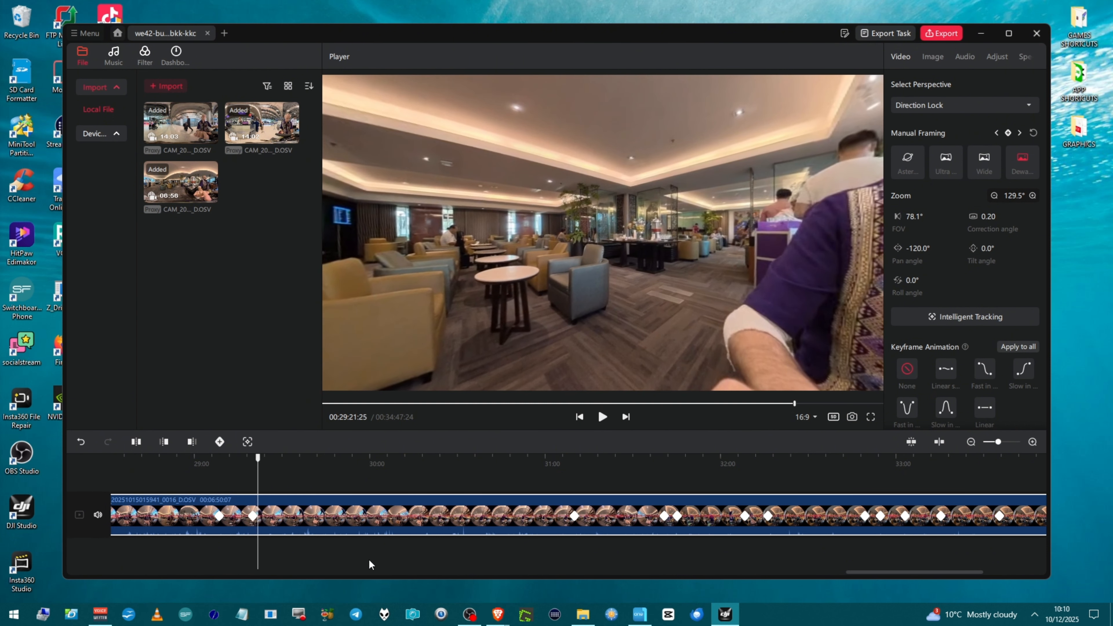
Step: Delete the keyframe at about 00:29:20 from the clip
click(383, 517)
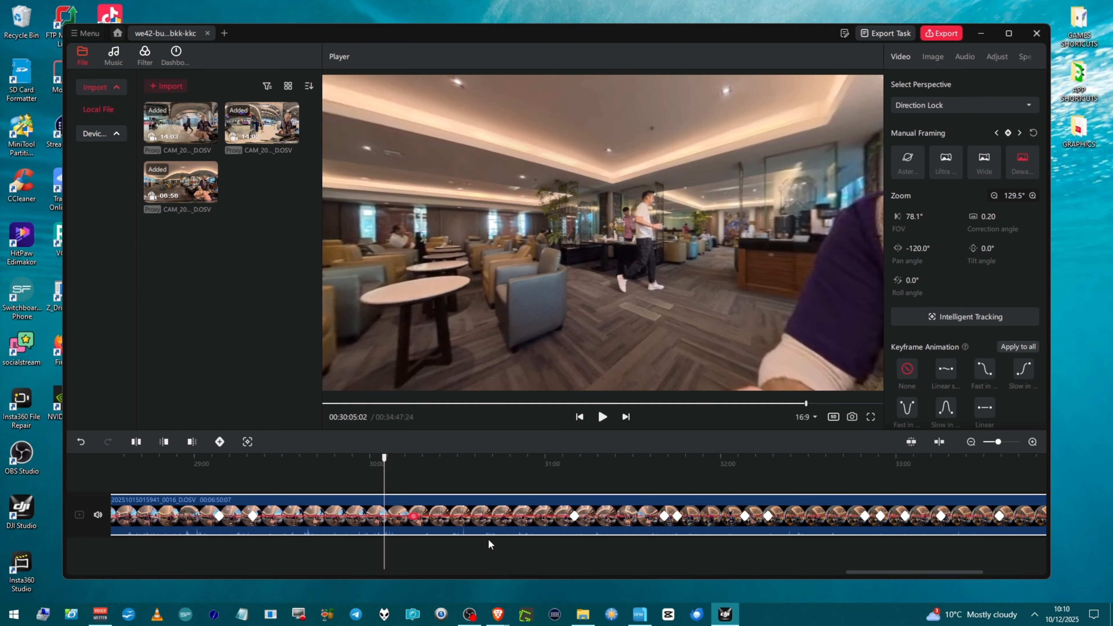
click(253, 516)
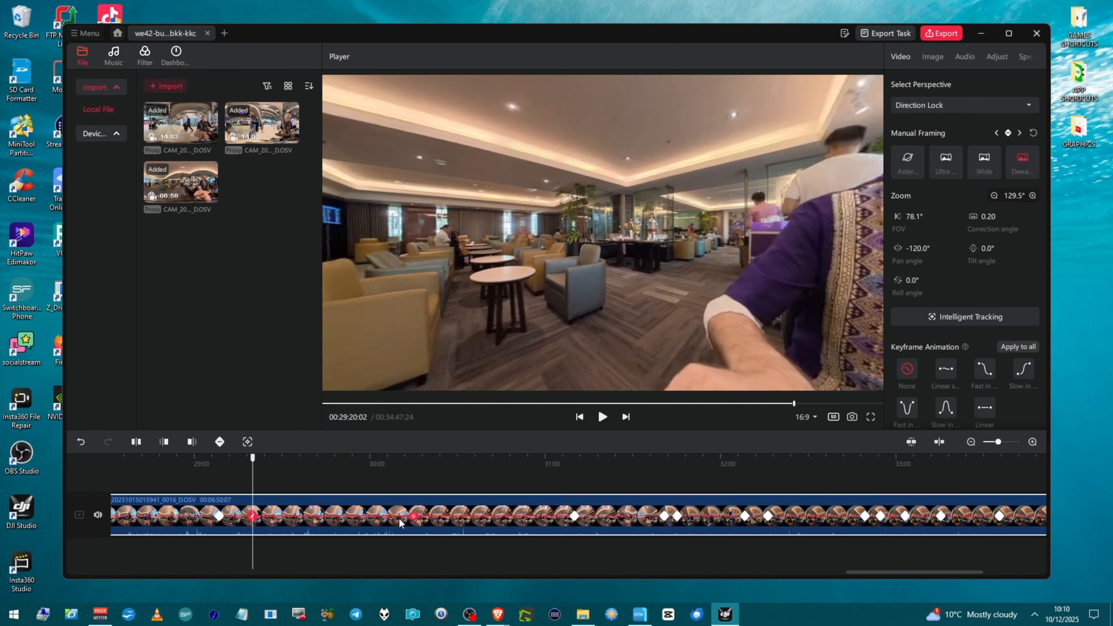
click(574, 517)
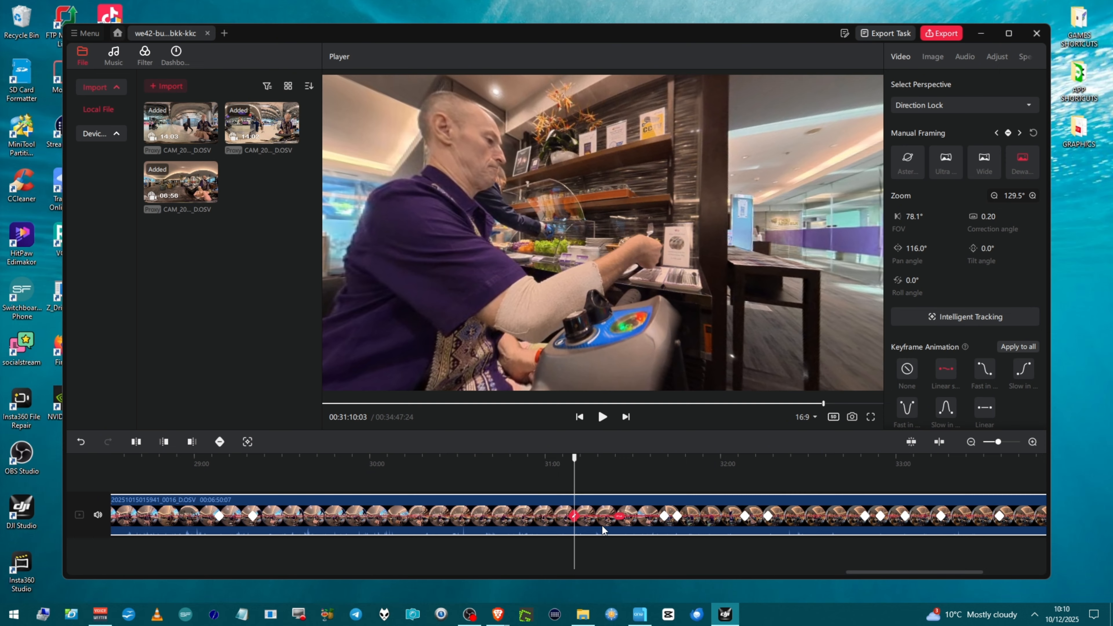
click(253, 516)
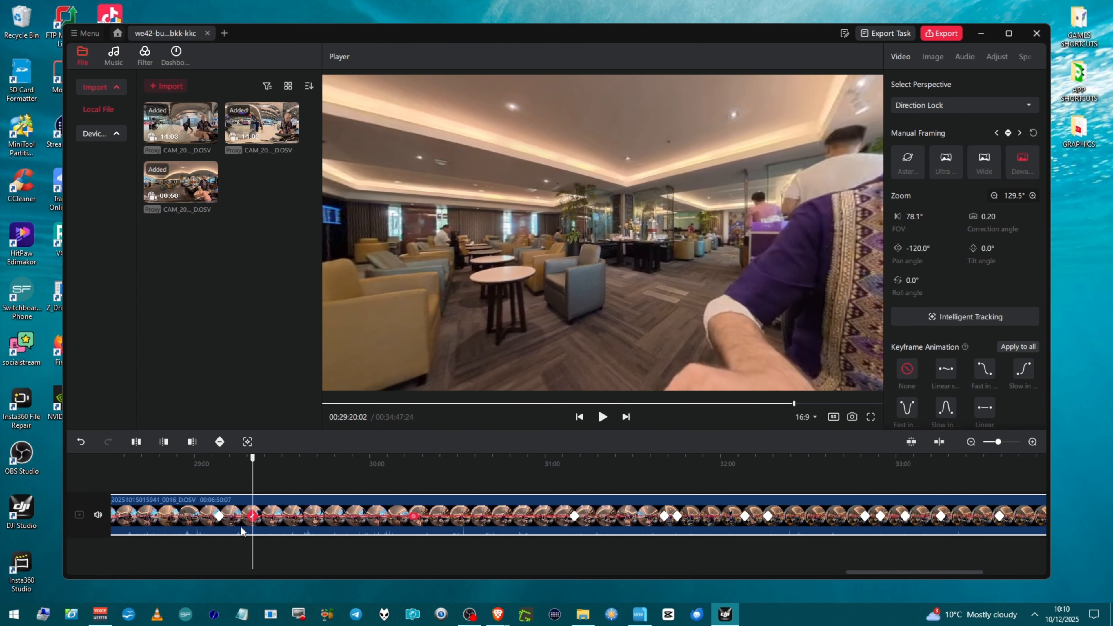
right_click(251, 520)
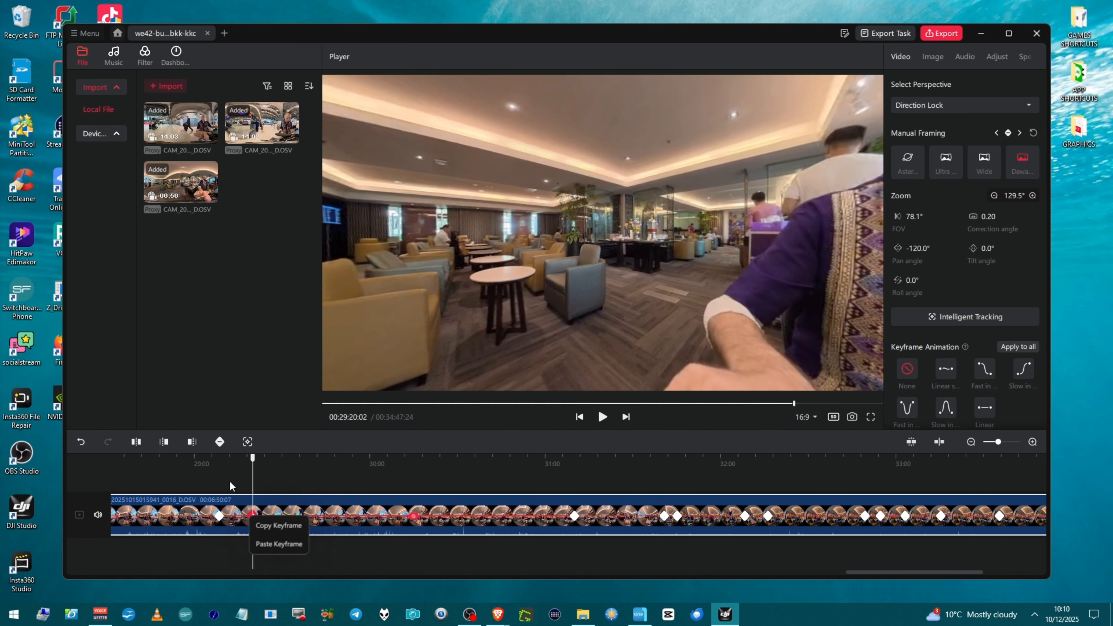
click(250, 518)
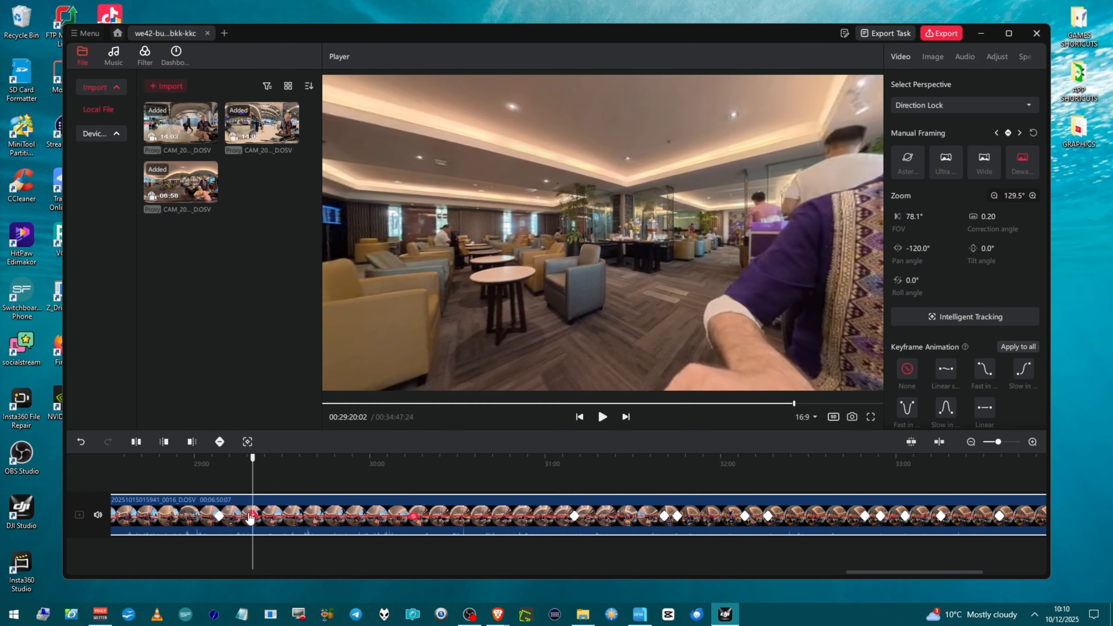
key(Delete)
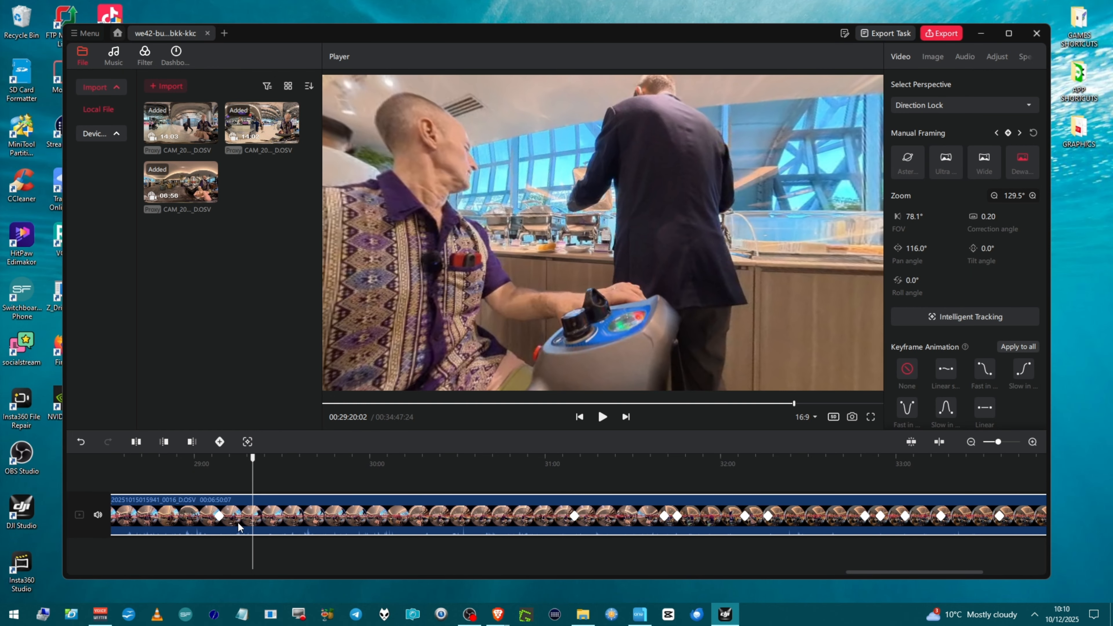
click(220, 517)
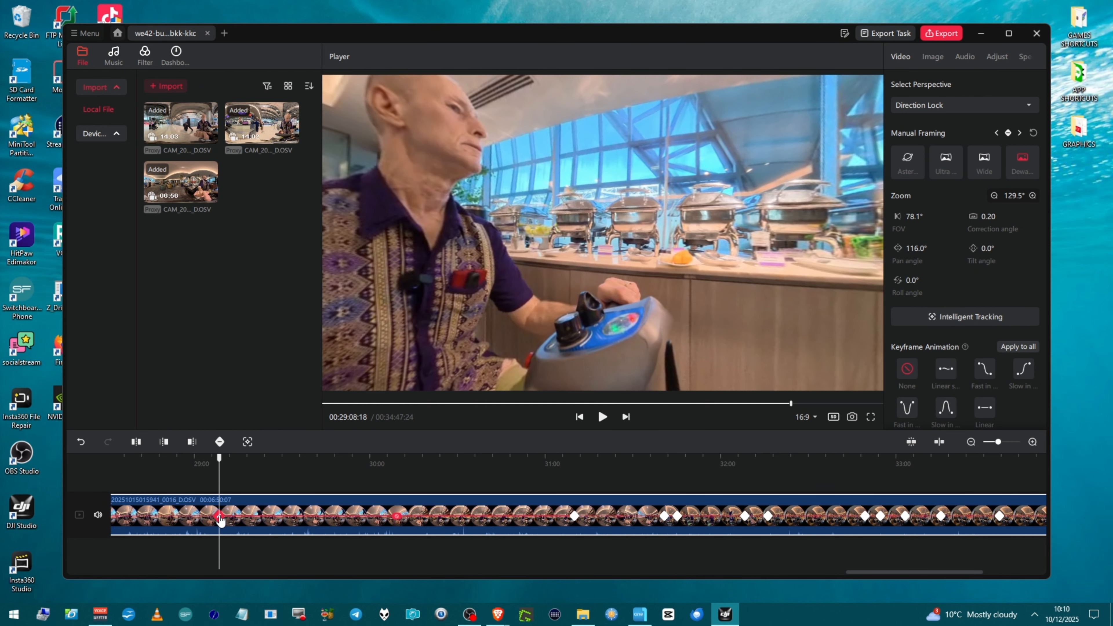
right_click(220, 518)
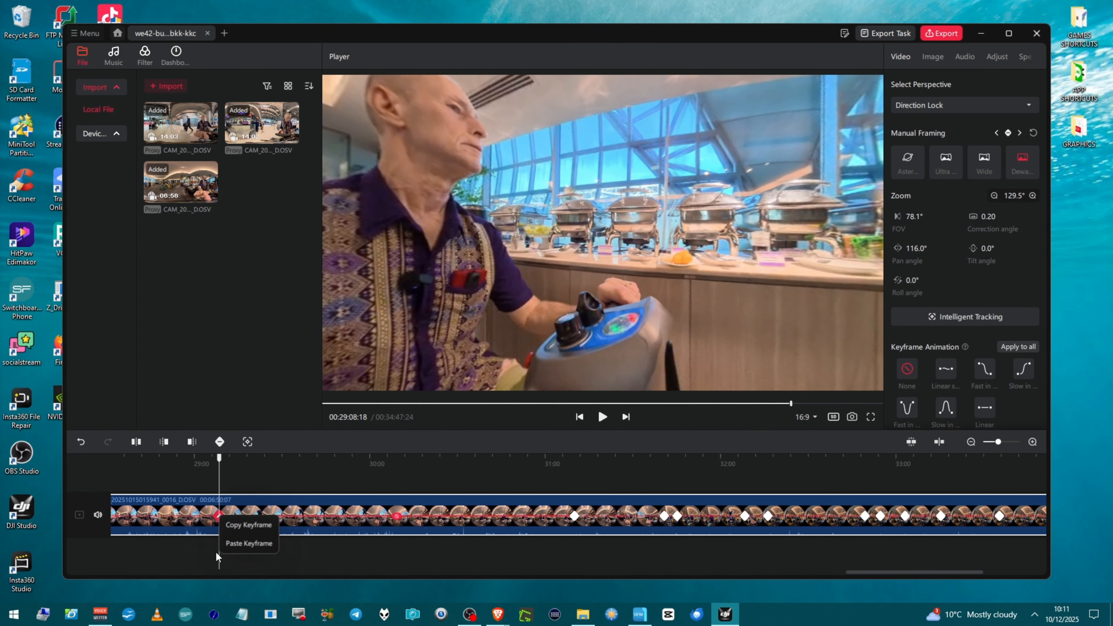
click(258, 558)
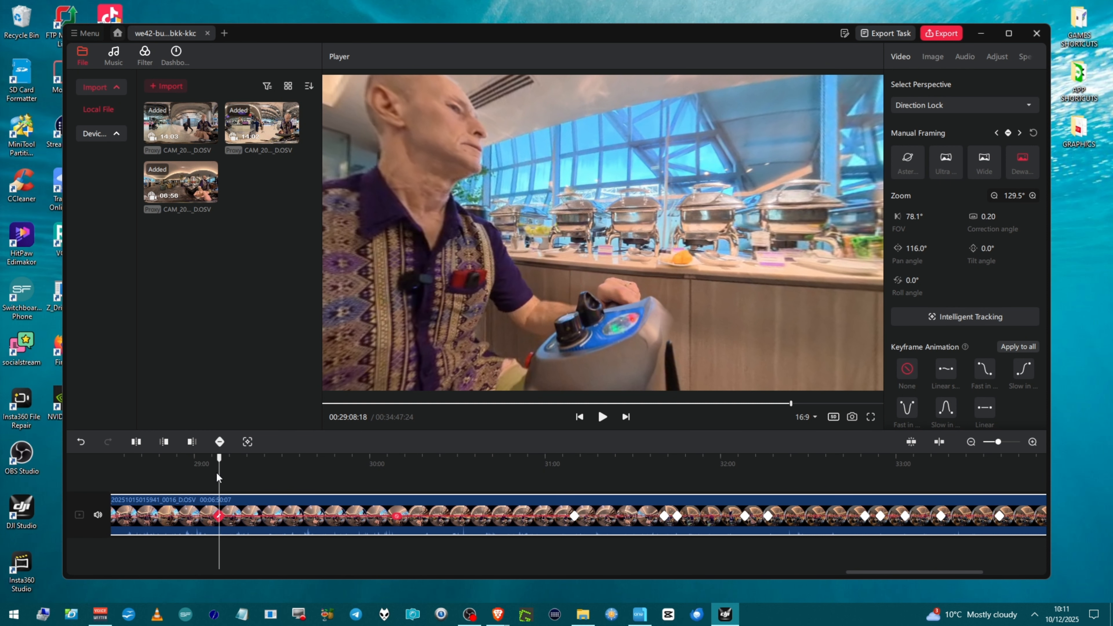
Step: Add a keyframe at about 00:29:31 and set its pan angle to -82.0°
drag(225, 472, 286, 544)
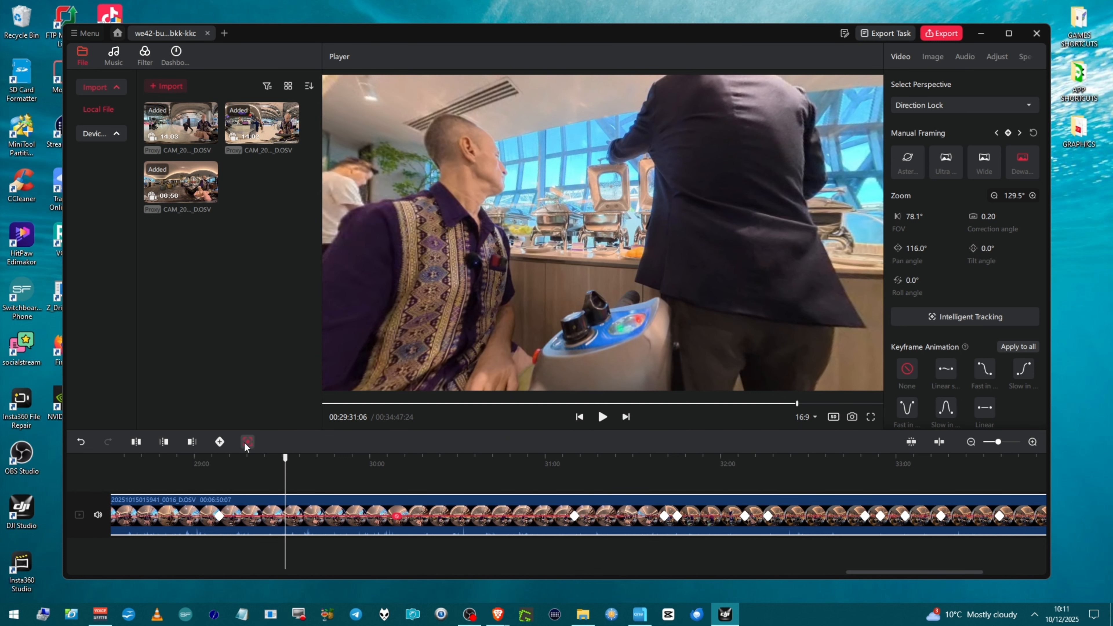
click(220, 443)
drag(917, 248, 747, 268)
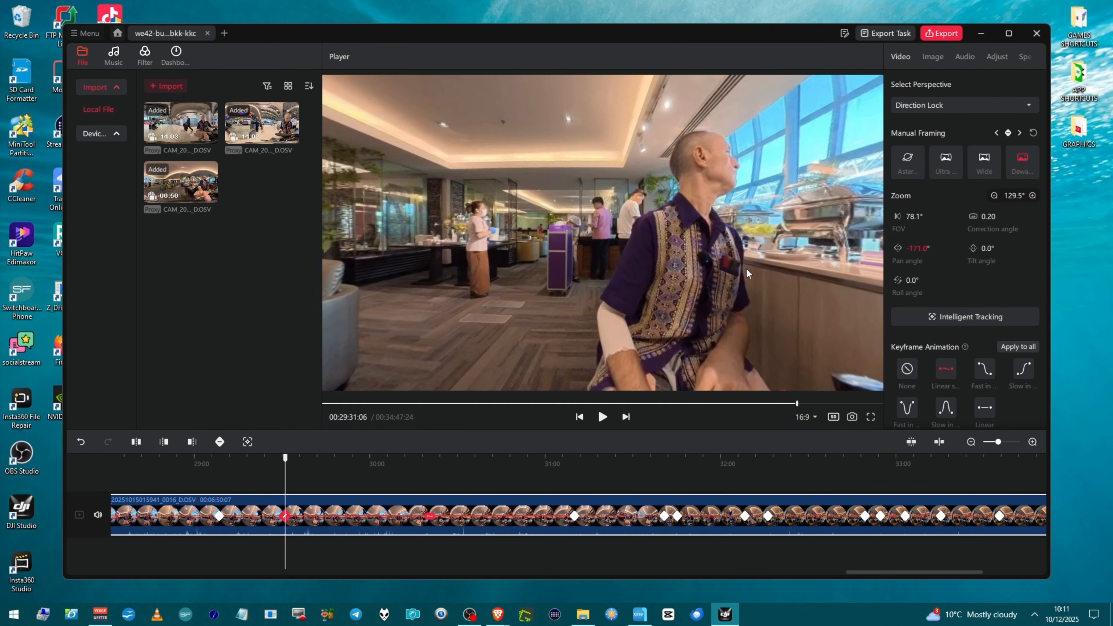
drag(918, 248, 968, 251)
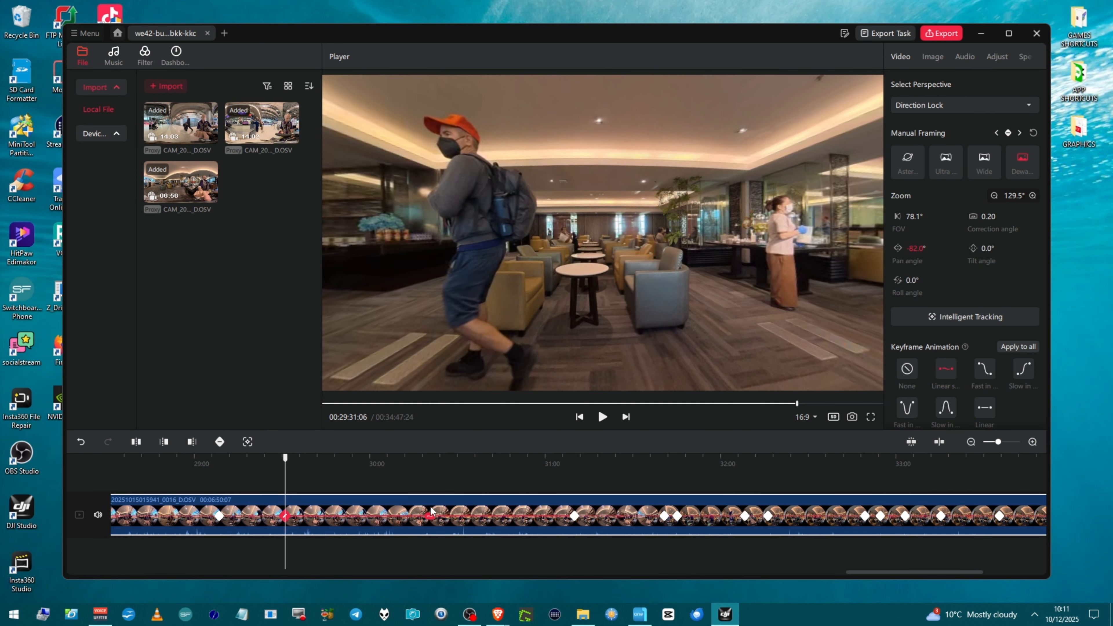
Step: Select the keyframes around 00:29:08 and 00:29:31 and play the clip to check the framing
click(254, 522)
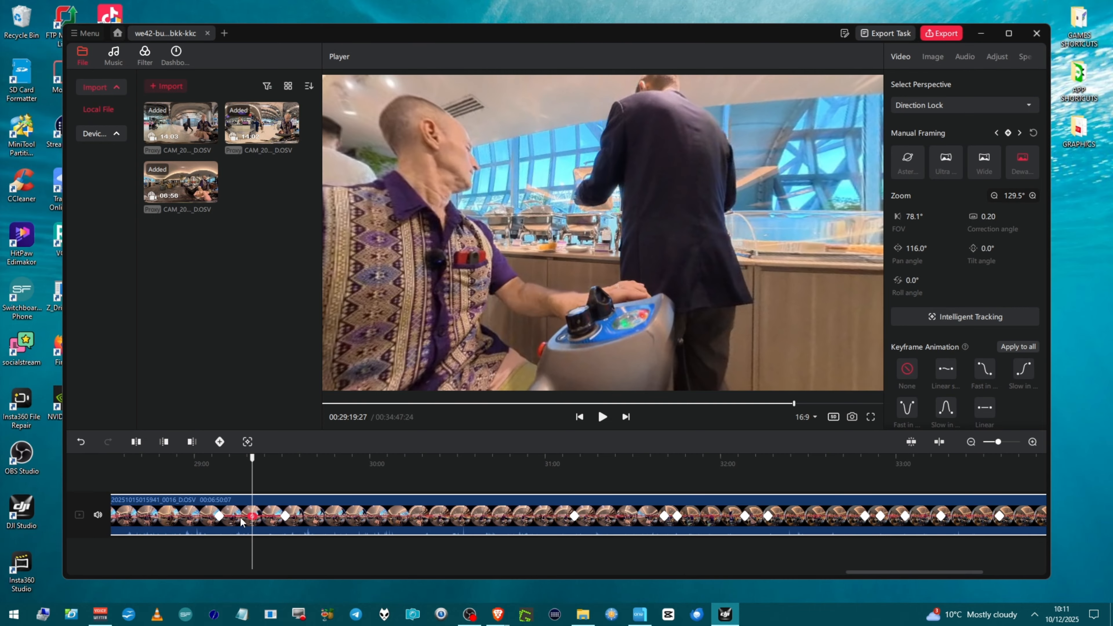
click(219, 516)
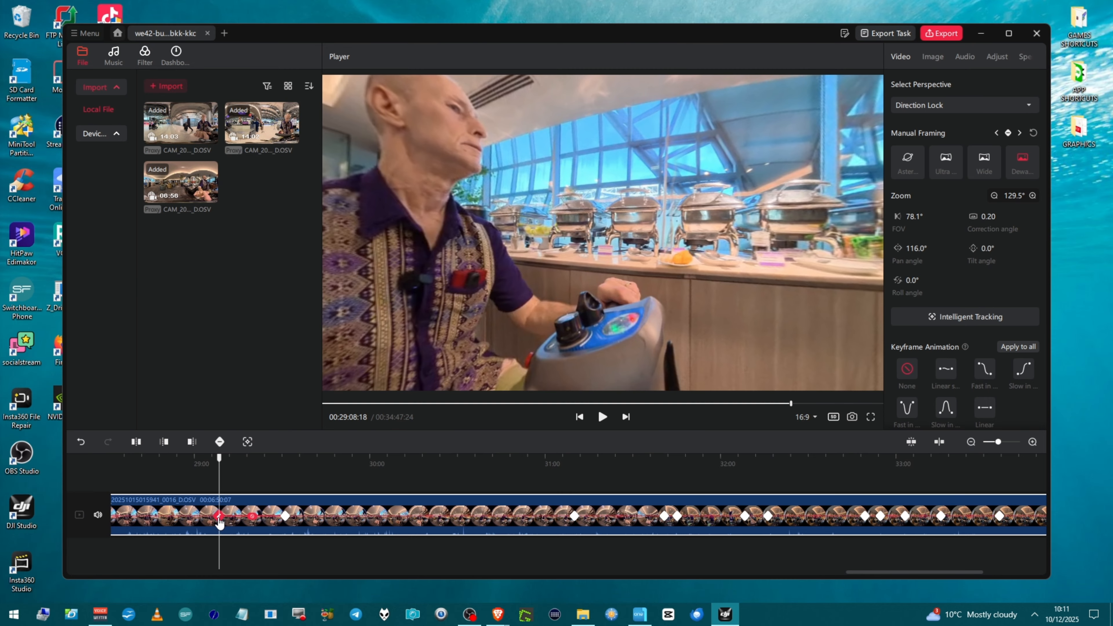
click(285, 517)
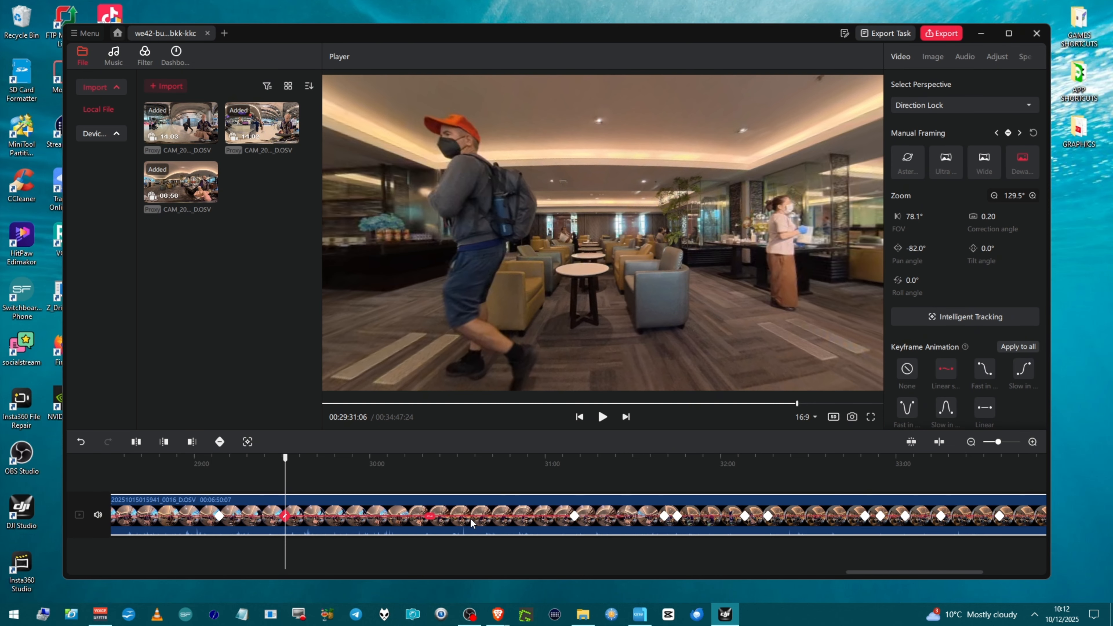
key(space)
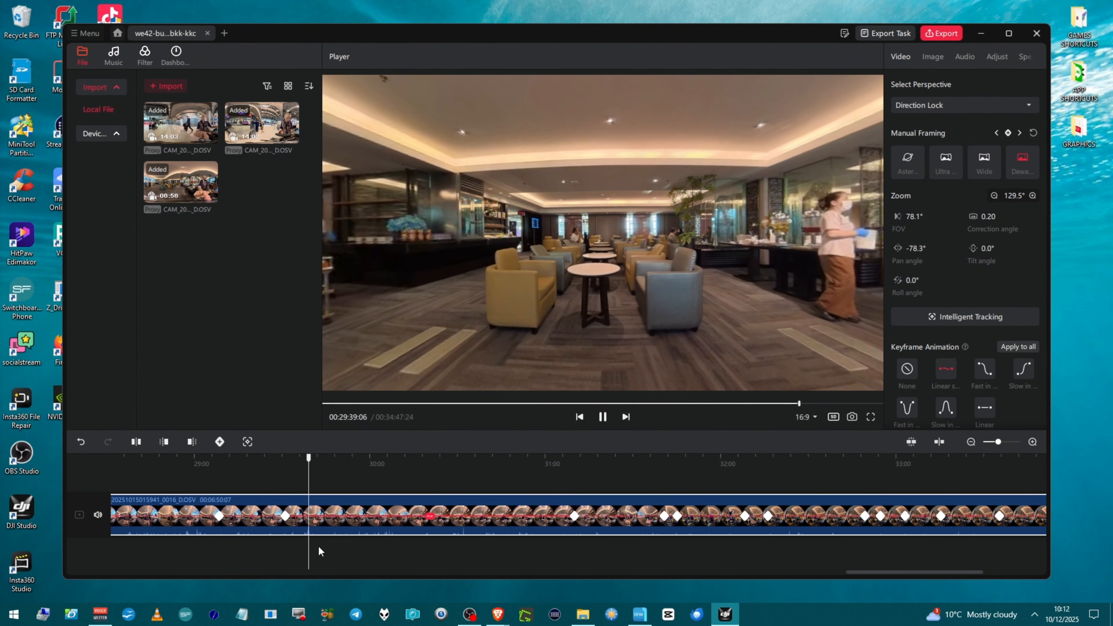
Step: Delete the keyframe at about 00:29:31 from the clip
key(space)
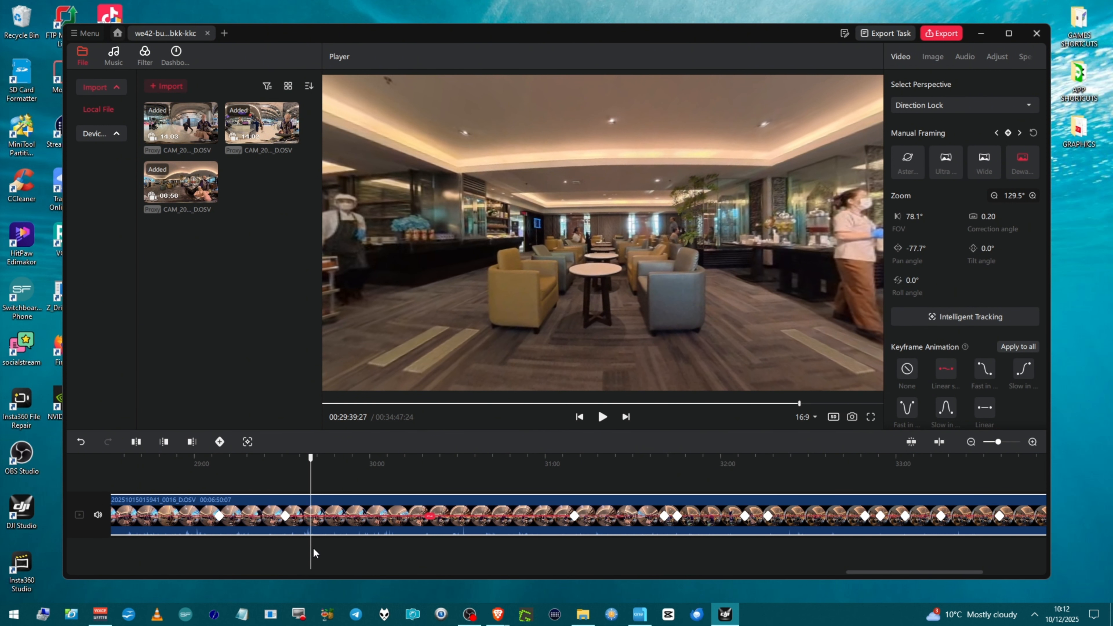
drag(311, 547, 521, 516)
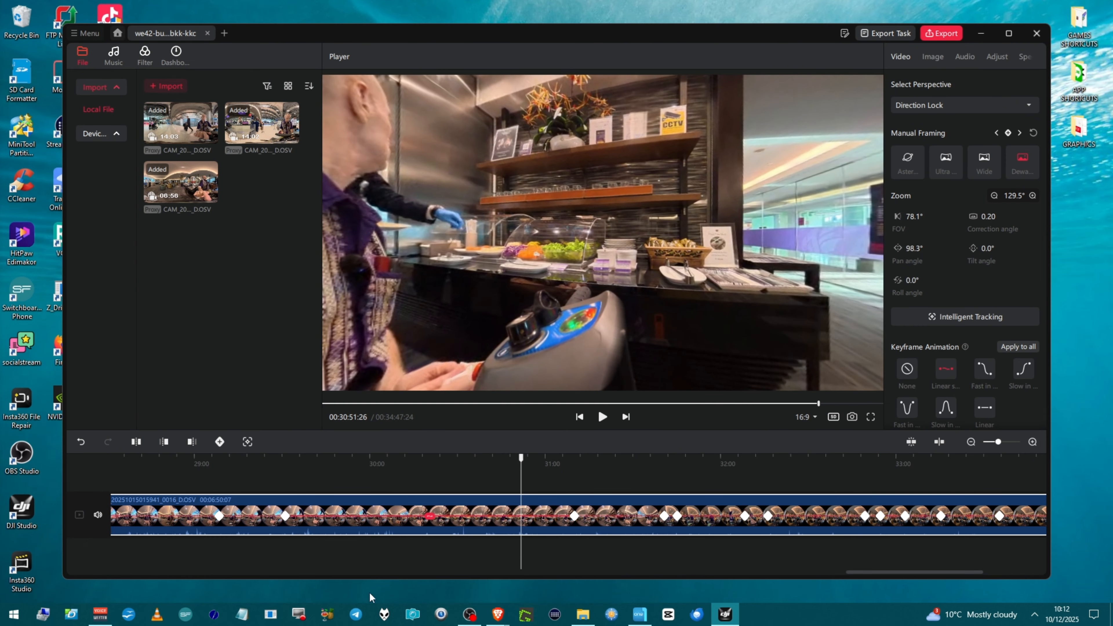
click(285, 516)
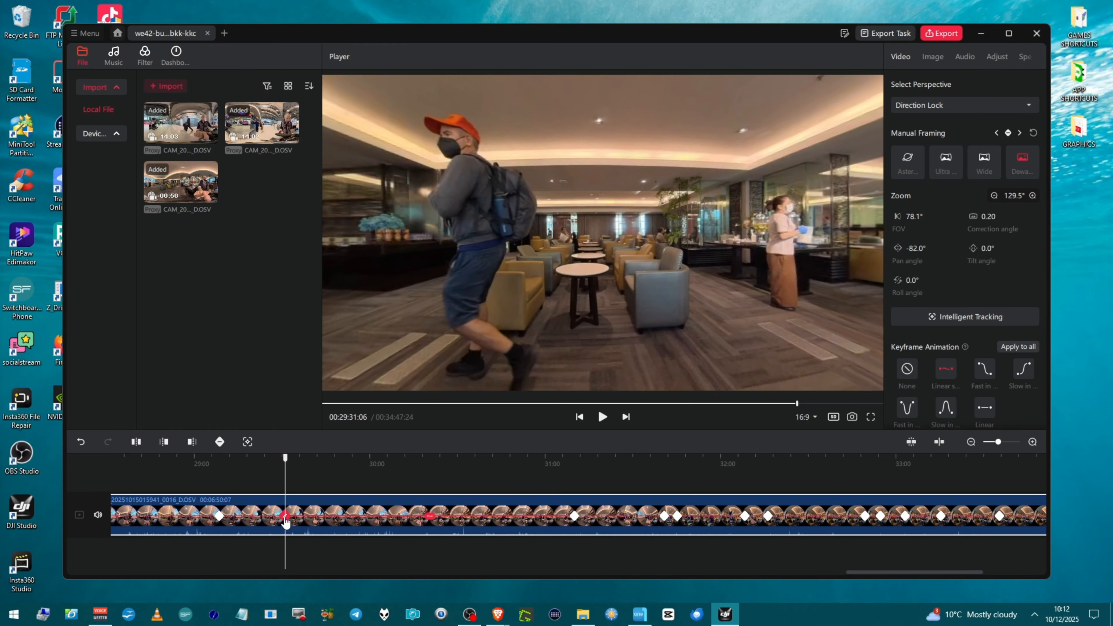
key(Delete)
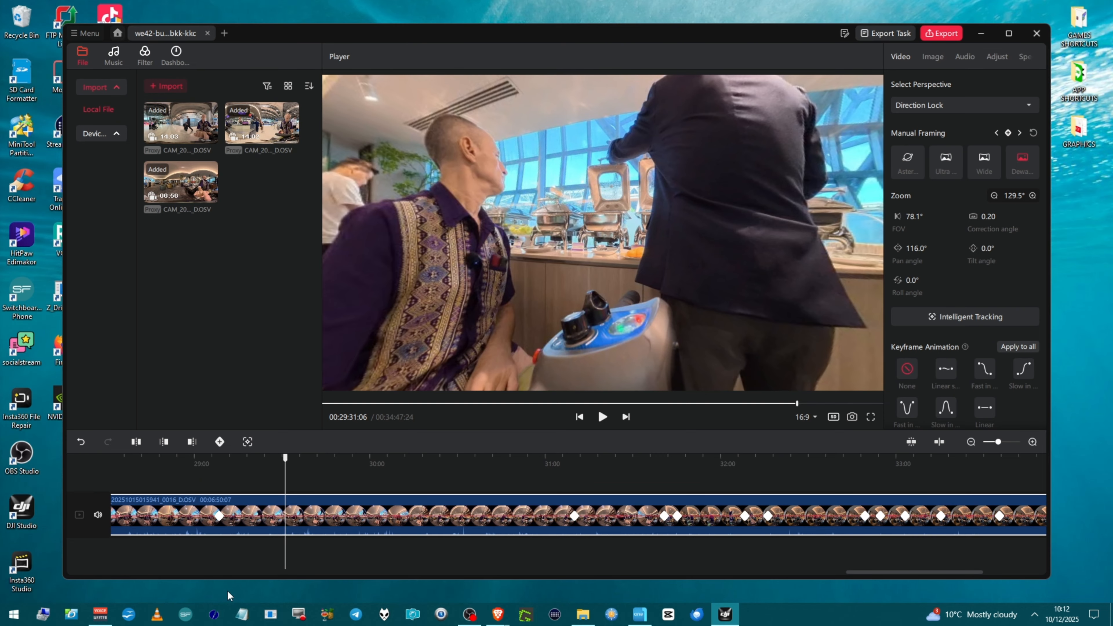
Step: Replace the keyframe at about 00:29:08 with a new one and set its pan angle to -41.0°
click(219, 516)
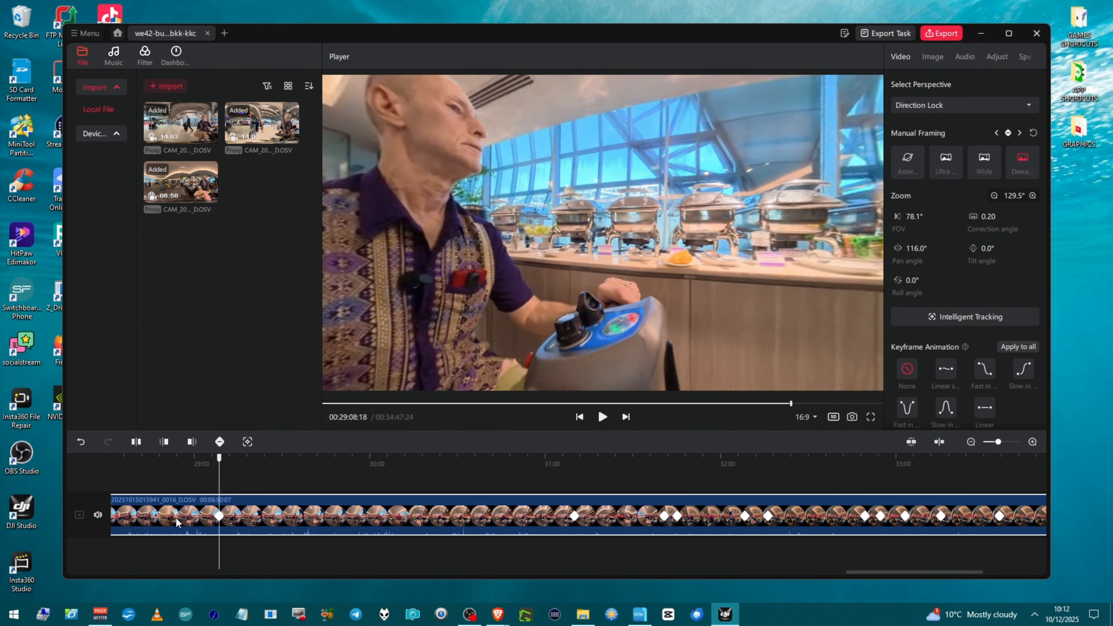
click(173, 492)
key(space)
click(180, 517)
key(space)
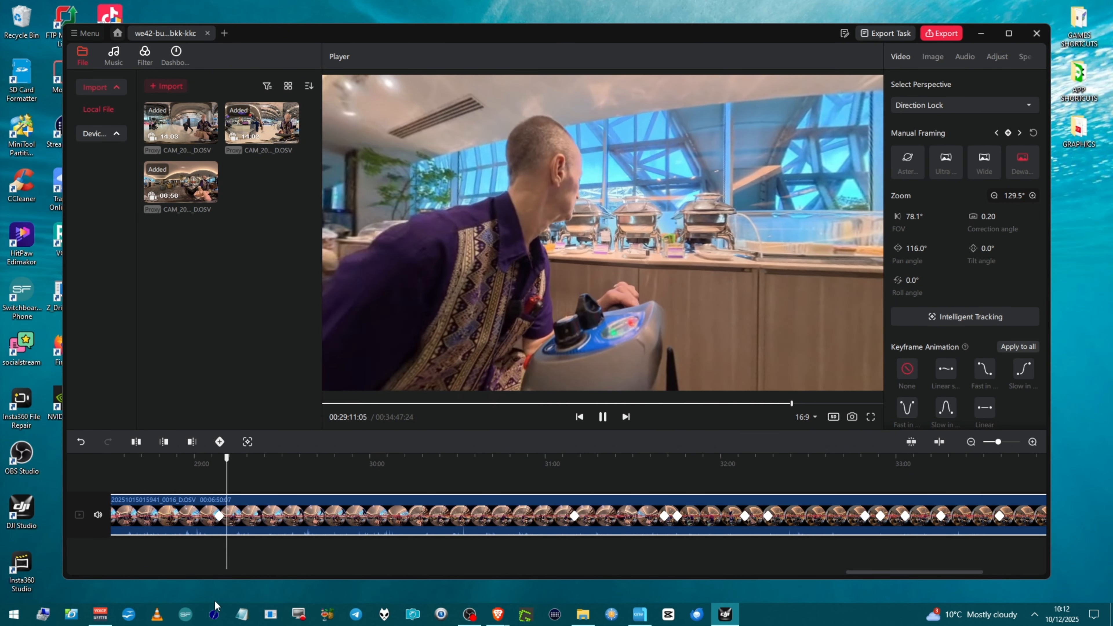
key(space)
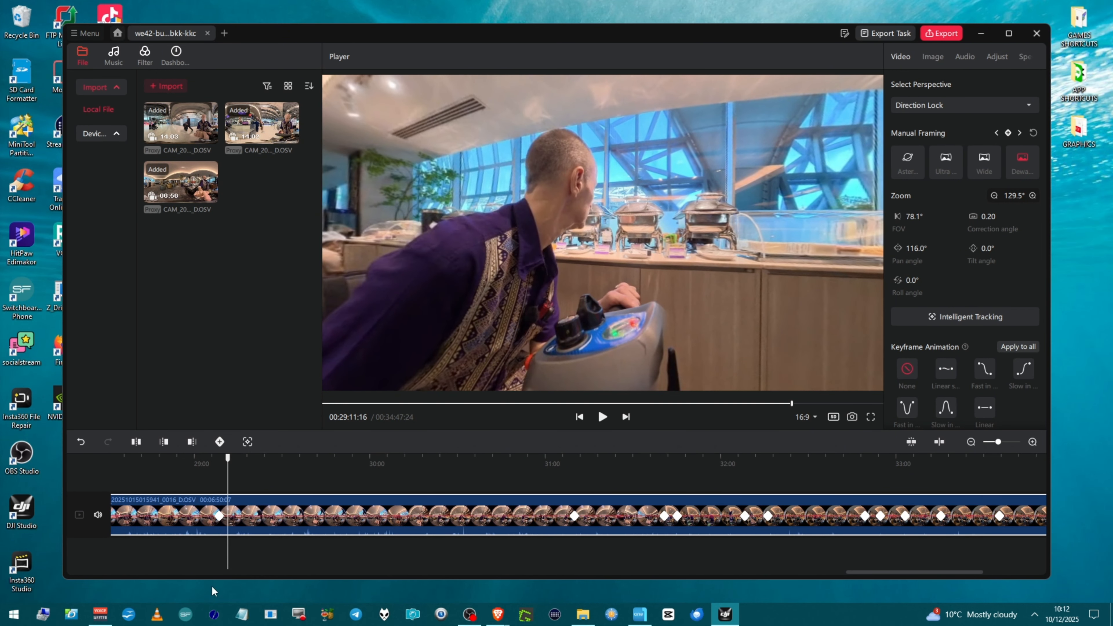
click(219, 517)
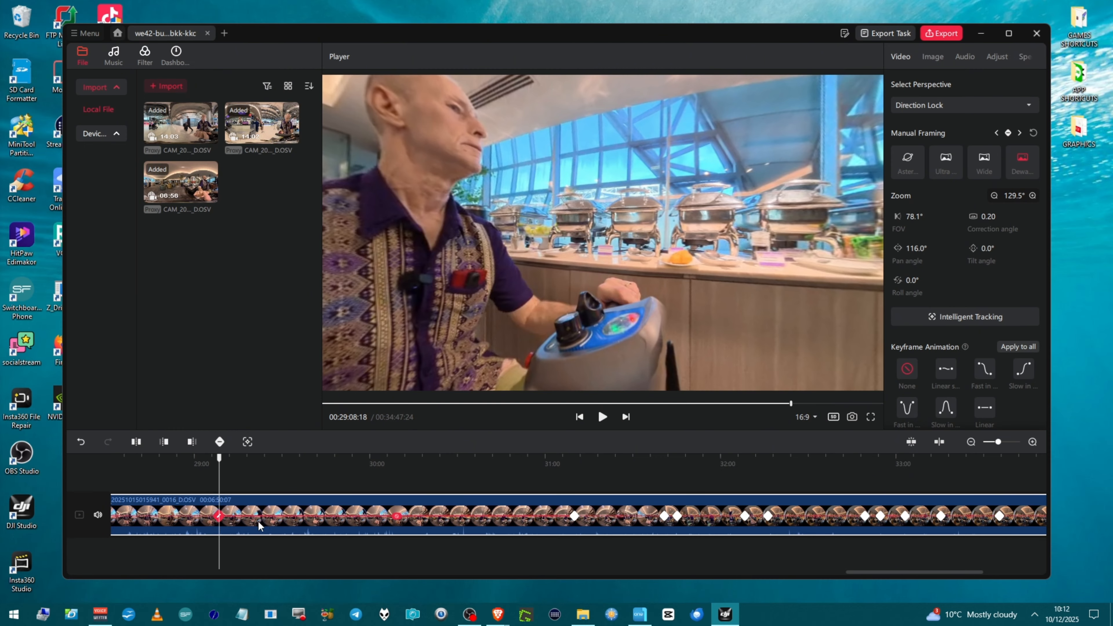
key(Delete)
click(219, 441)
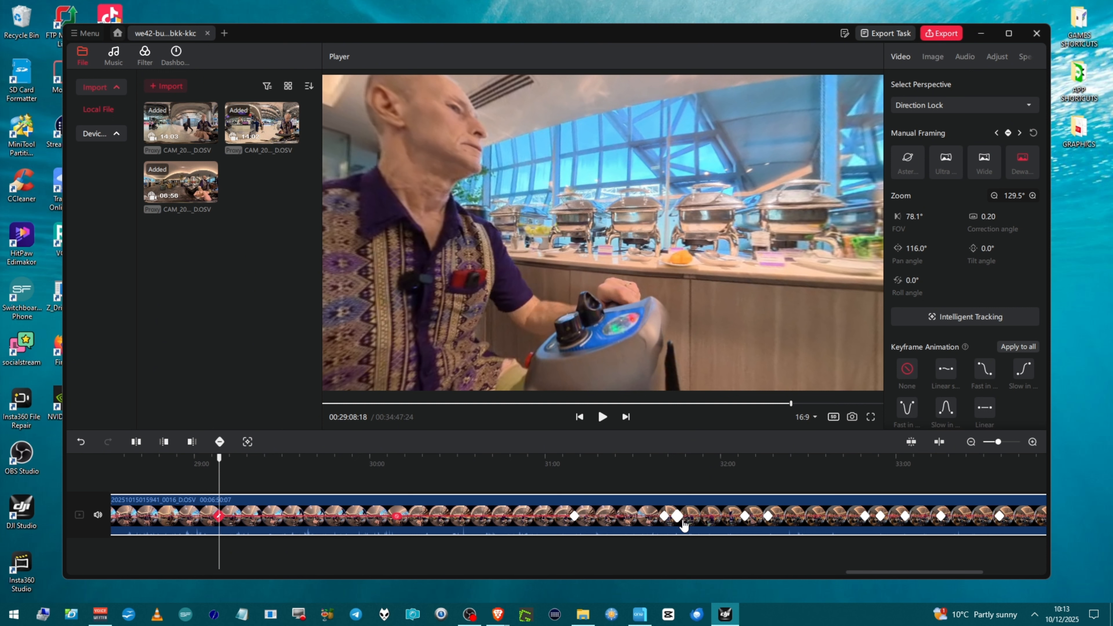
drag(917, 249, 832, 266)
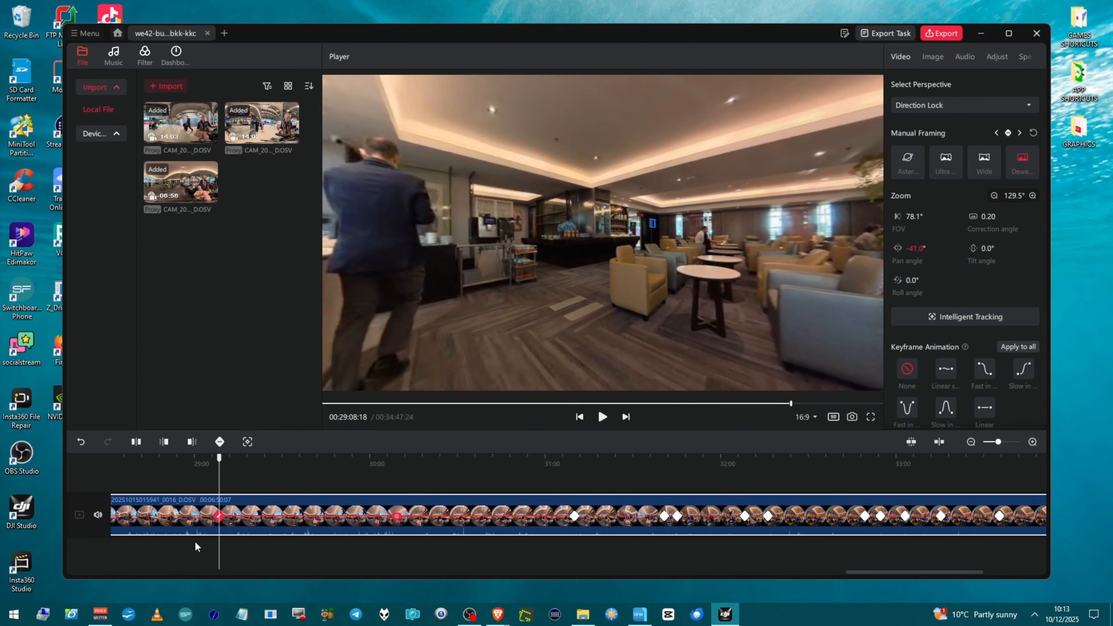
Step: Play back and inspect the clip's framing between about 00:29:03 and 00:29:26
click(203, 547)
key(space)
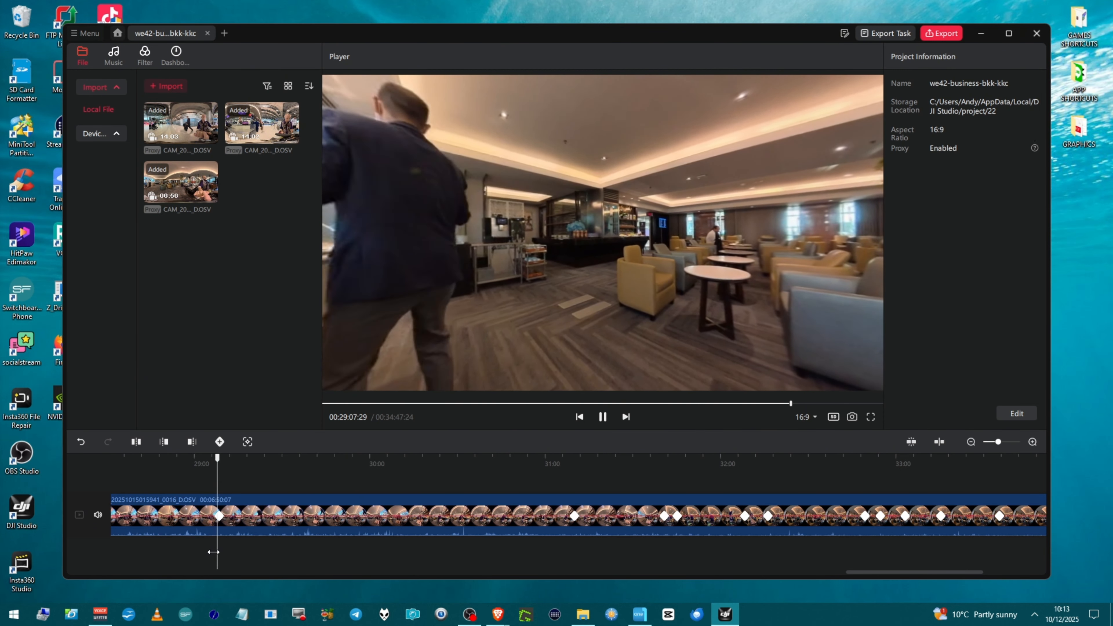
key(space)
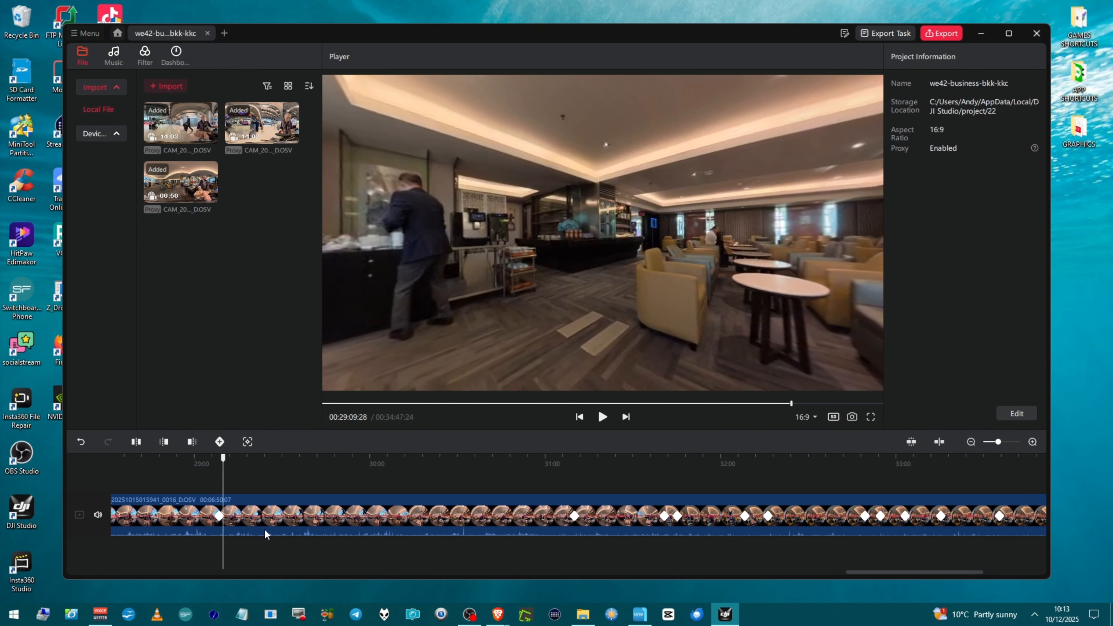
click(272, 515)
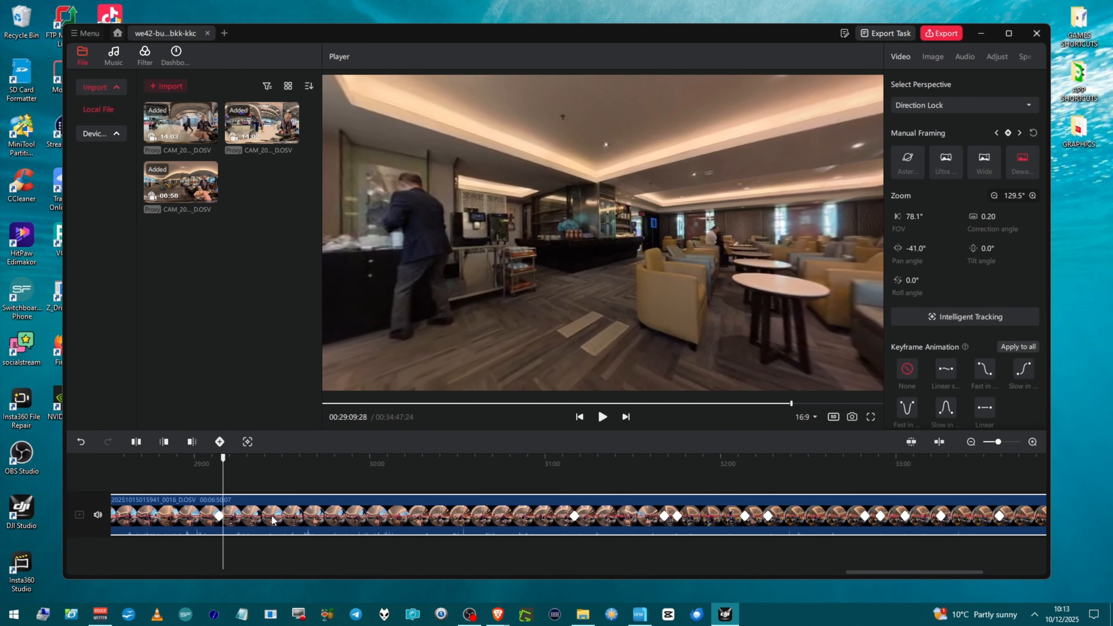
click(271, 515)
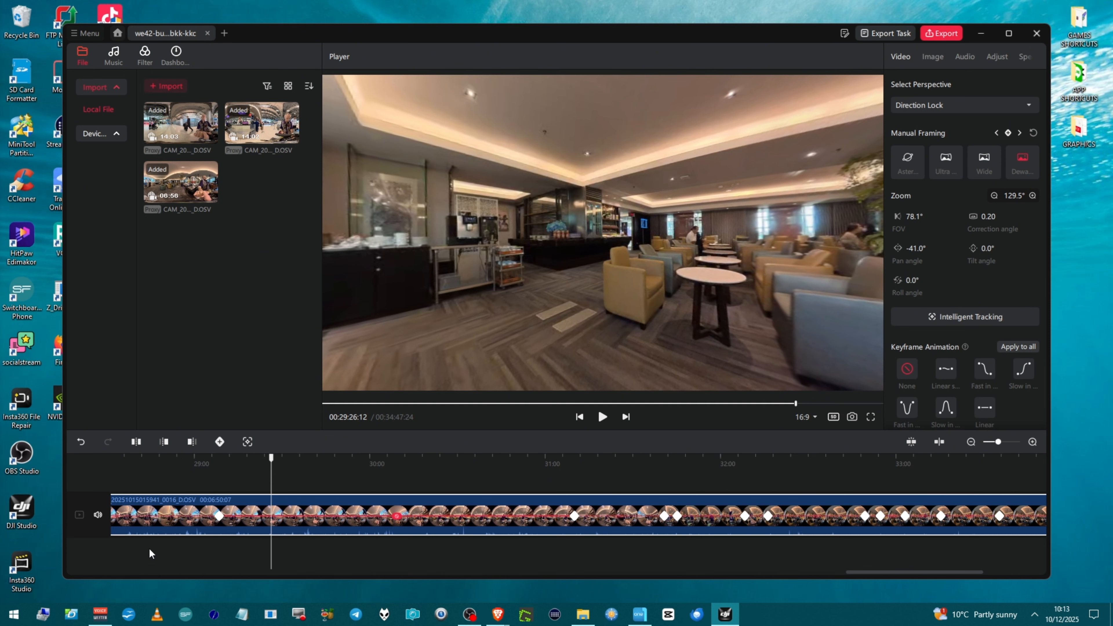
click(204, 520)
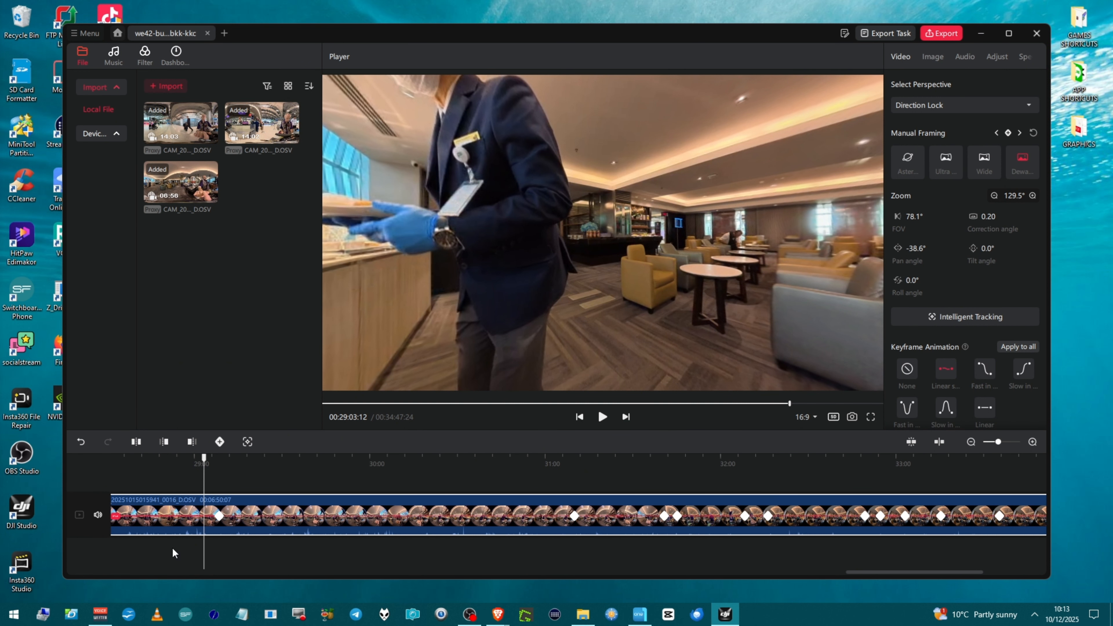
click(220, 518)
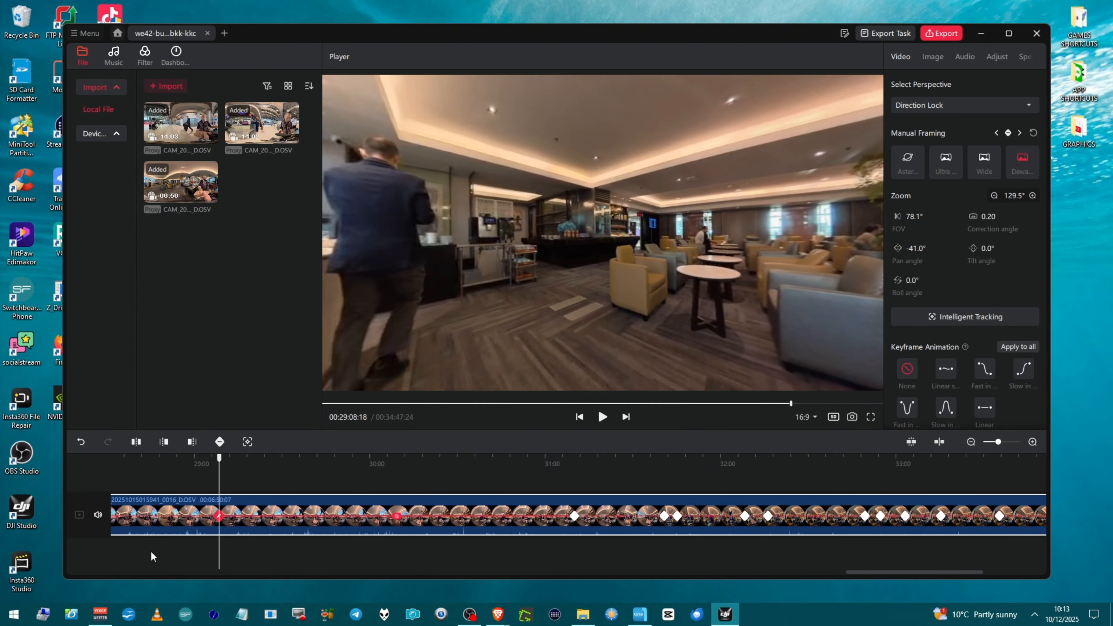
Step: Delete the keyframe at about 00:29:08
scroll(152, 552, left, 3)
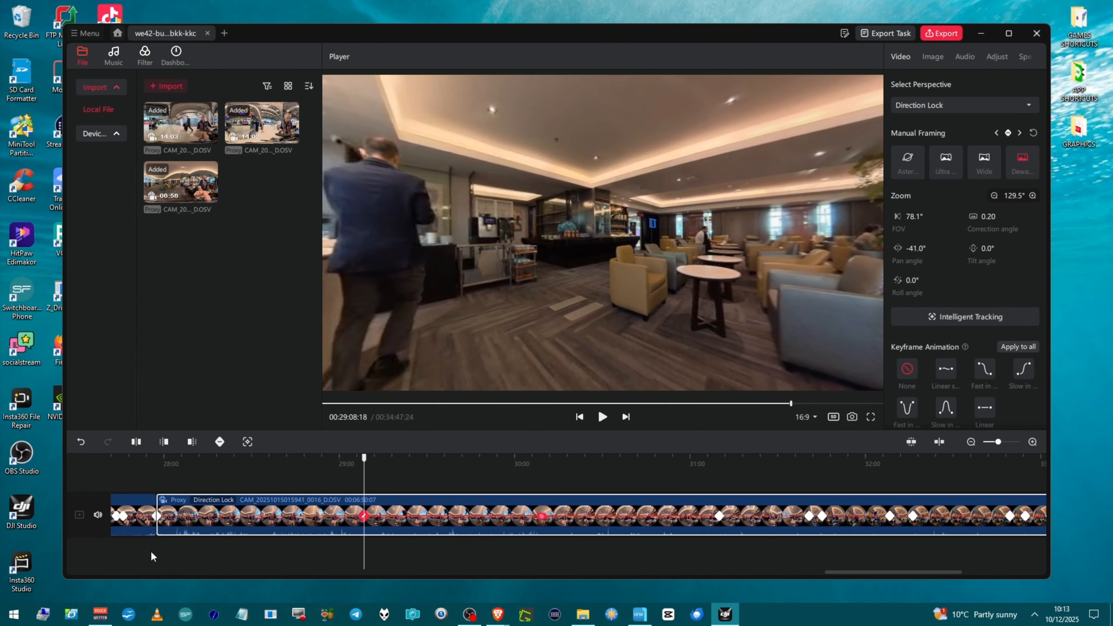
click(157, 524)
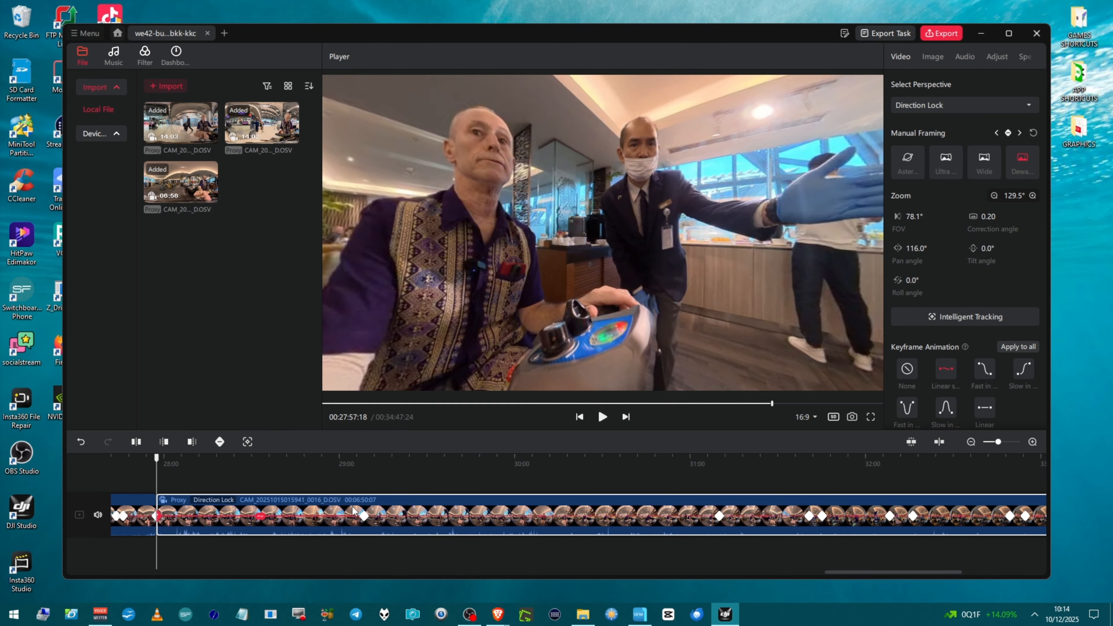
click(364, 516)
key(Delete)
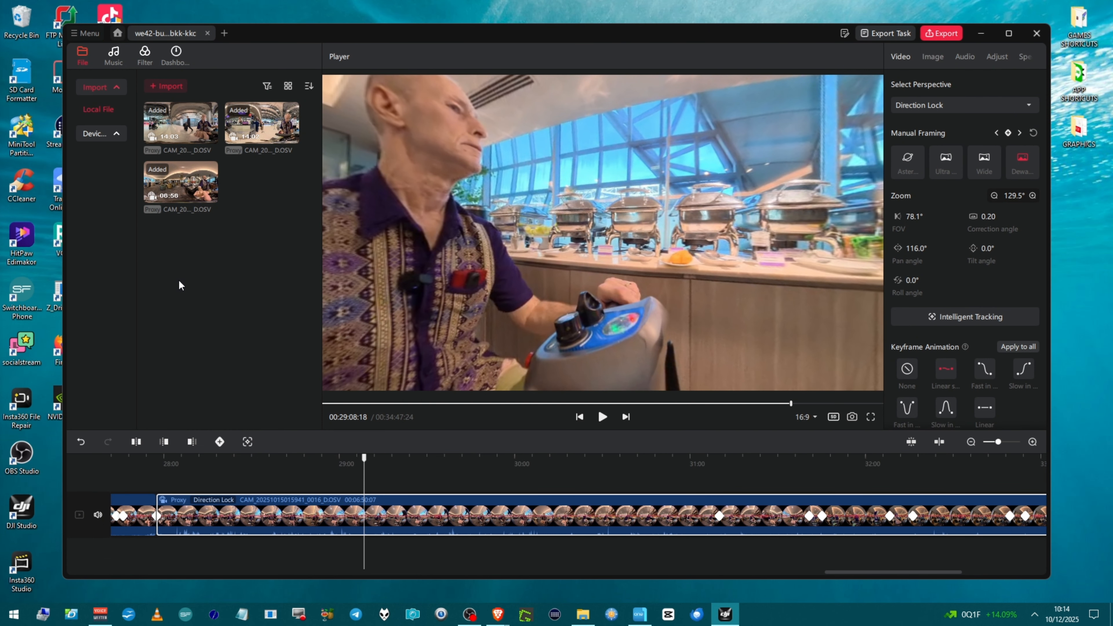
click(208, 37)
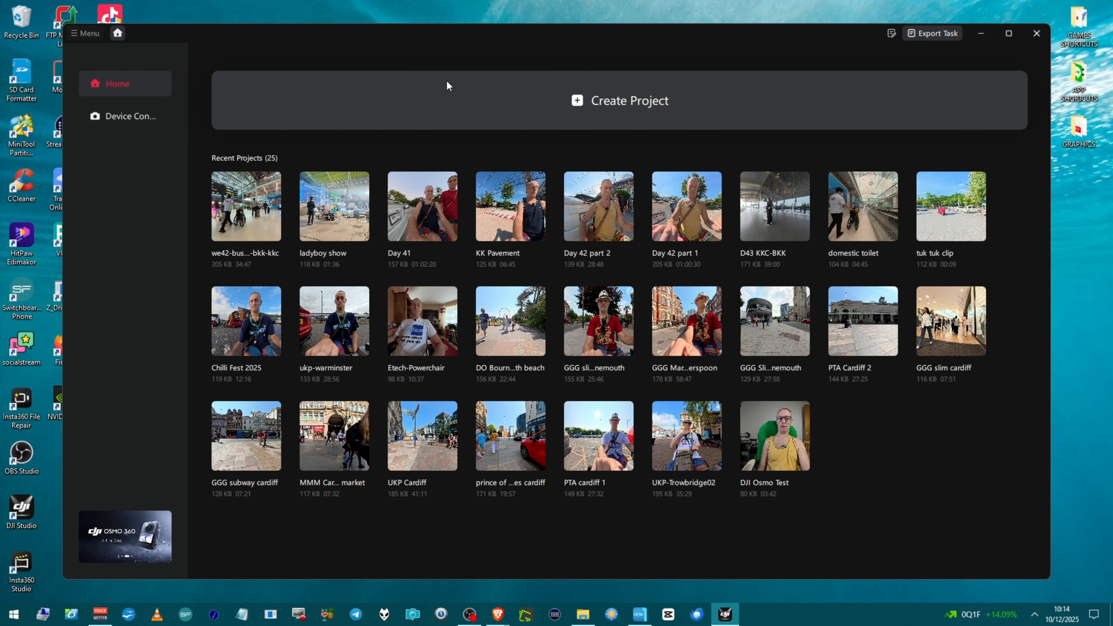
click(588, 112)
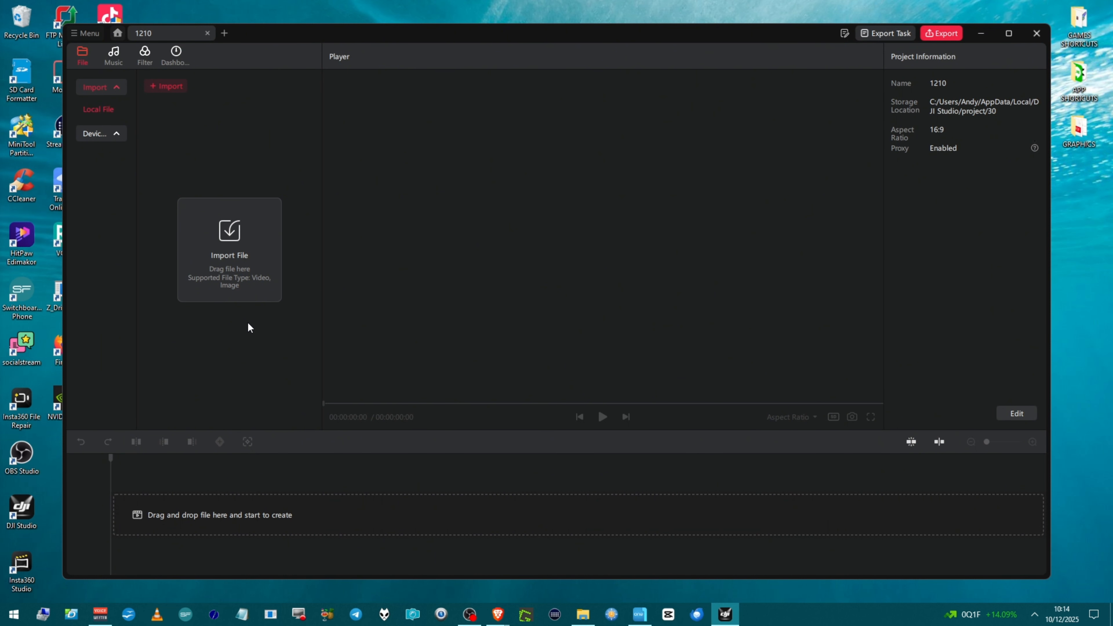
click(229, 296)
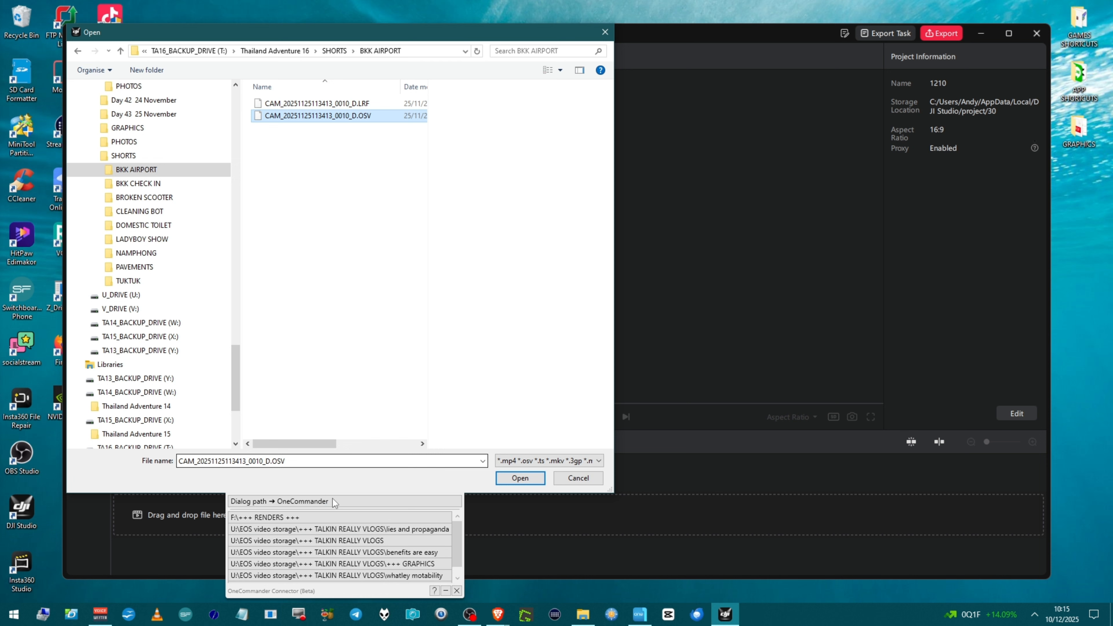
click(519, 478)
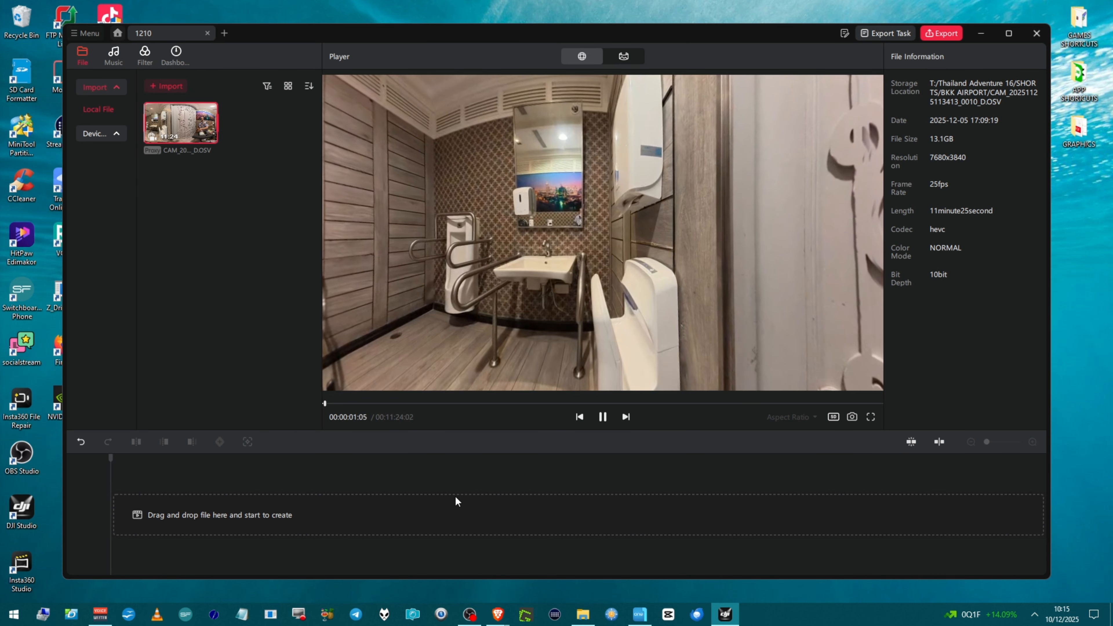
Step: Add the imported 360 clip to the timeline
key(space)
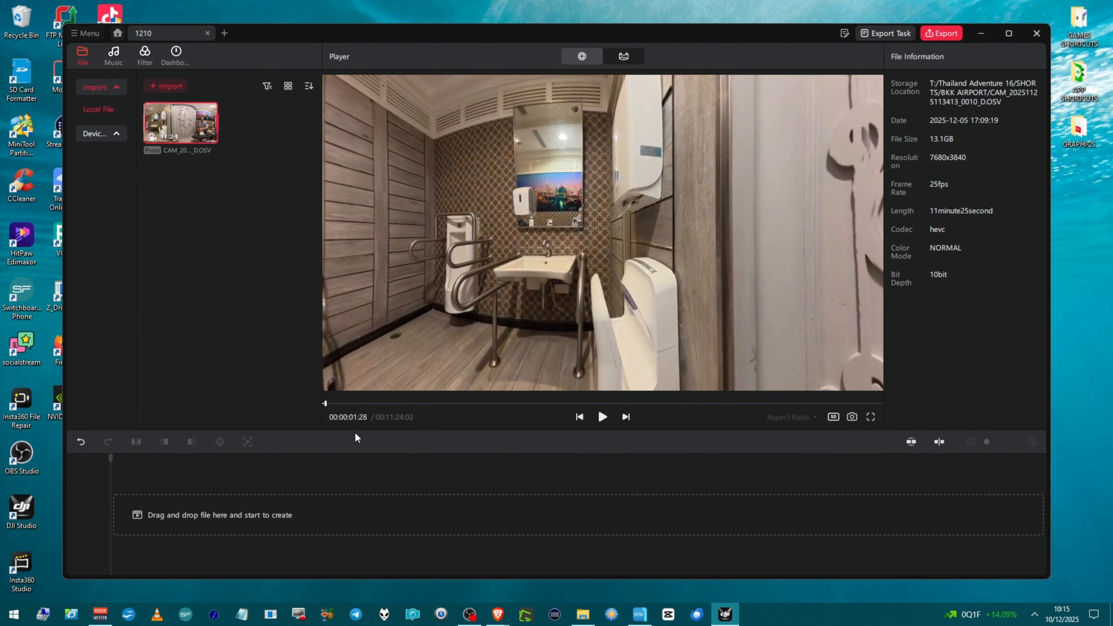
click(185, 128)
click(210, 137)
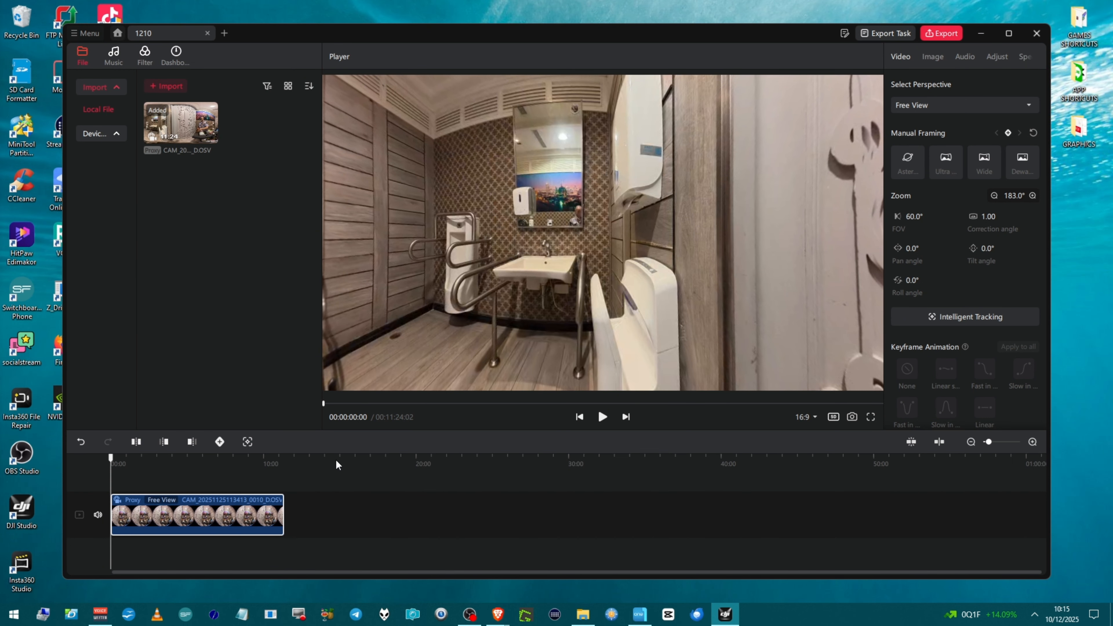
Step: Apply the Dewarping framing and add a keyframe at the clip start with a pan angle of 180.0°
click(1021, 165)
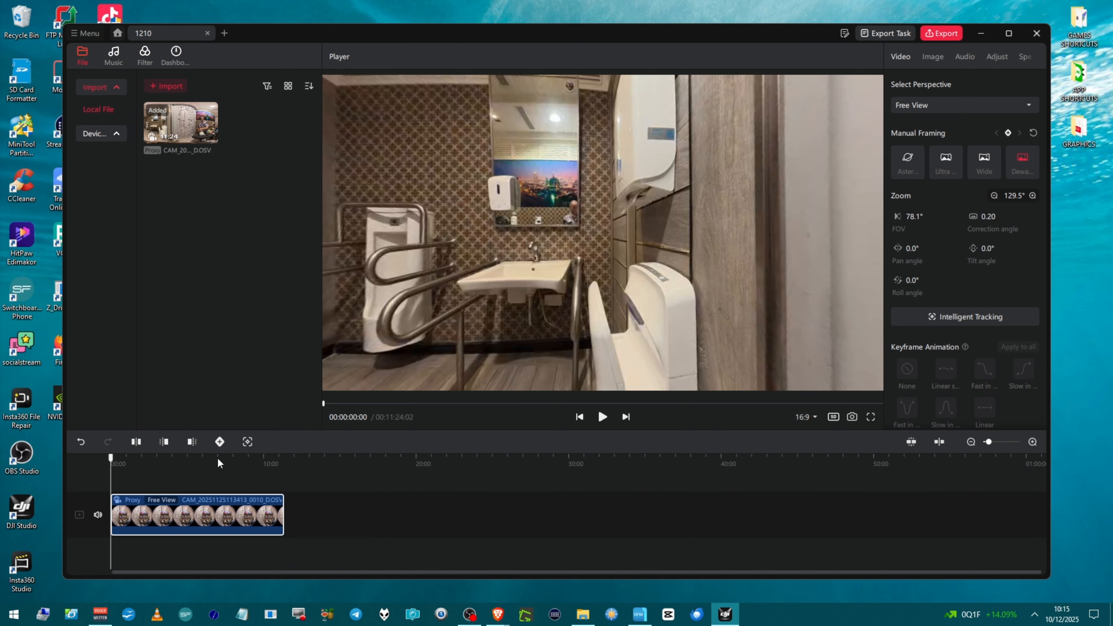
click(220, 442)
text(180)
key(Return)
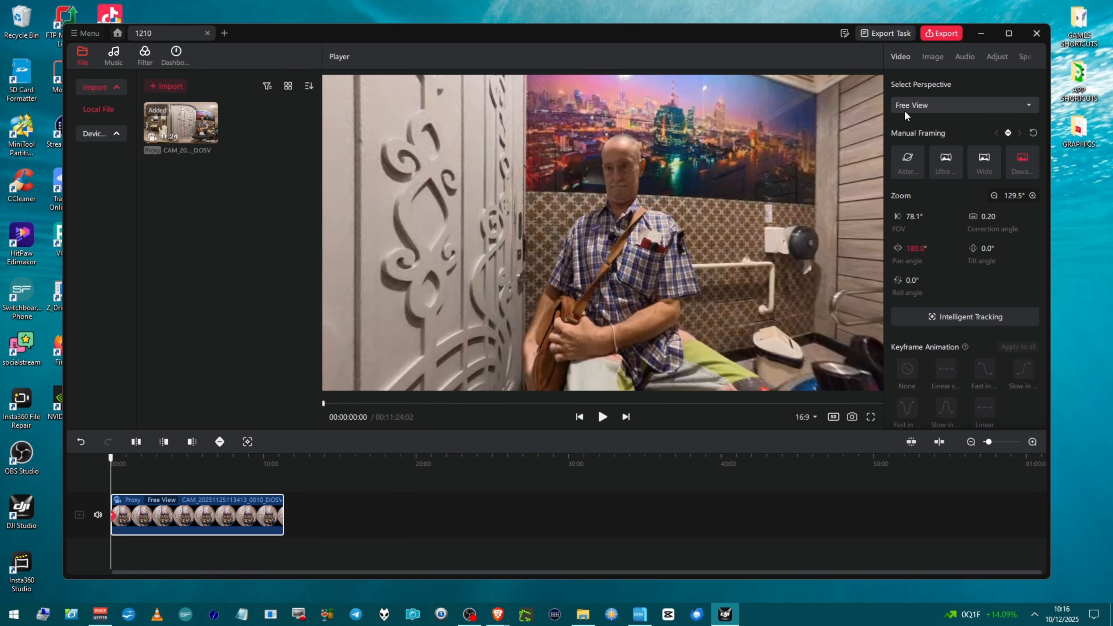
Step: Switch the clip's perspective to Direction Lock and back to Free View
click(938, 106)
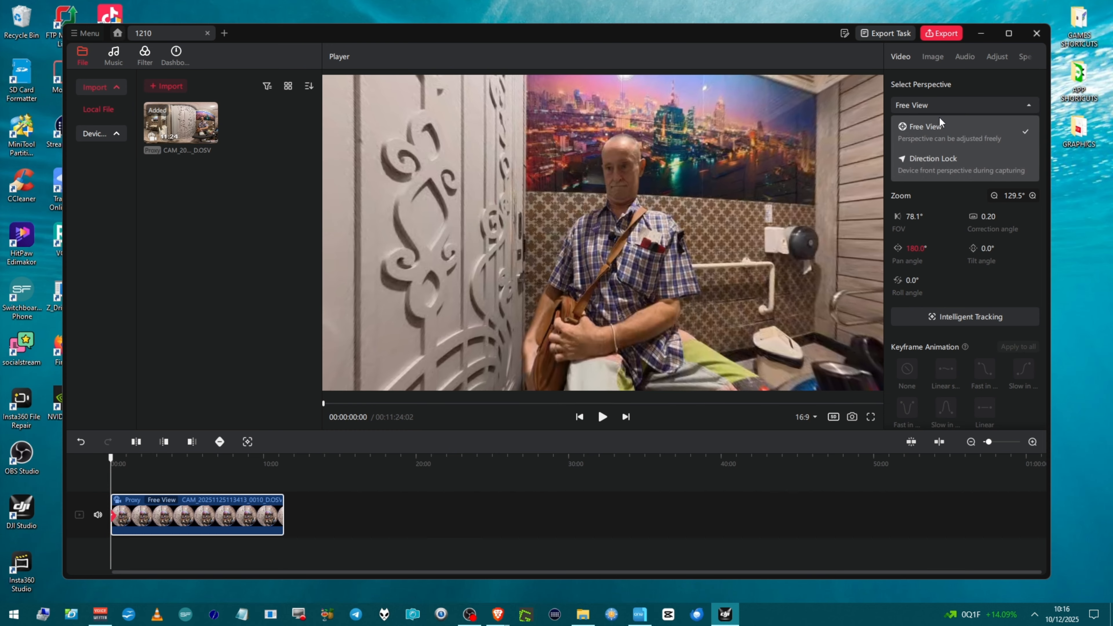
click(932, 172)
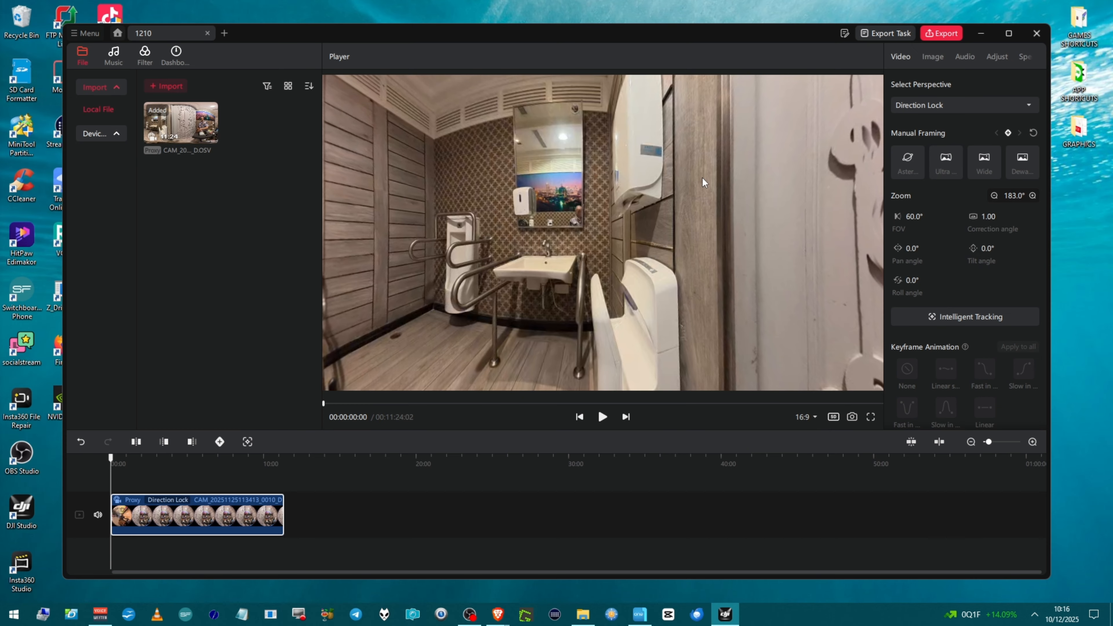
click(950, 110)
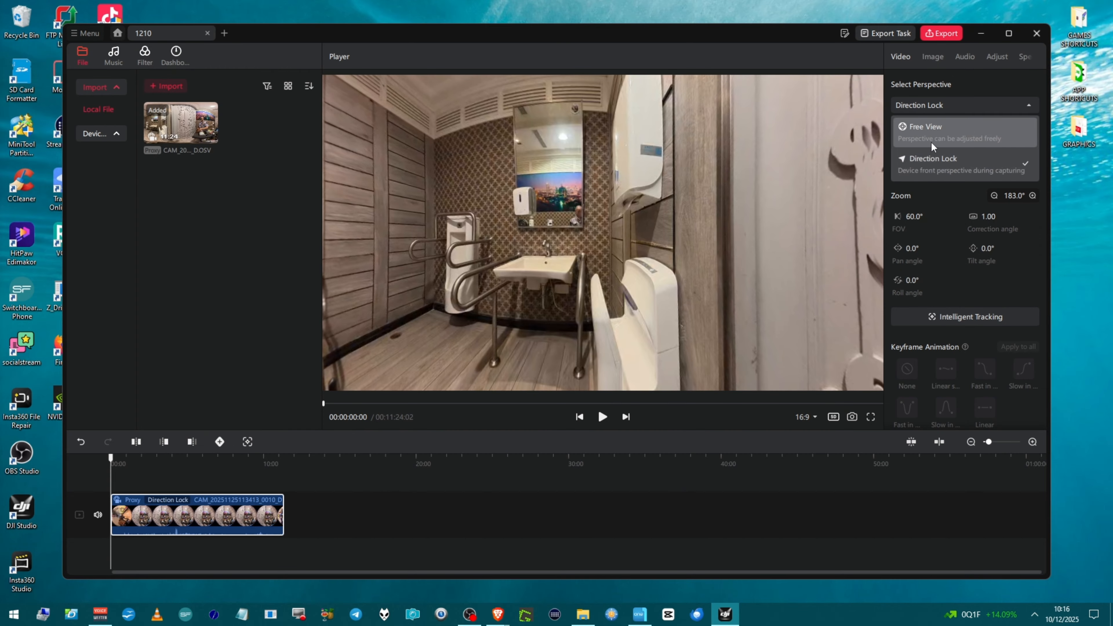
click(938, 137)
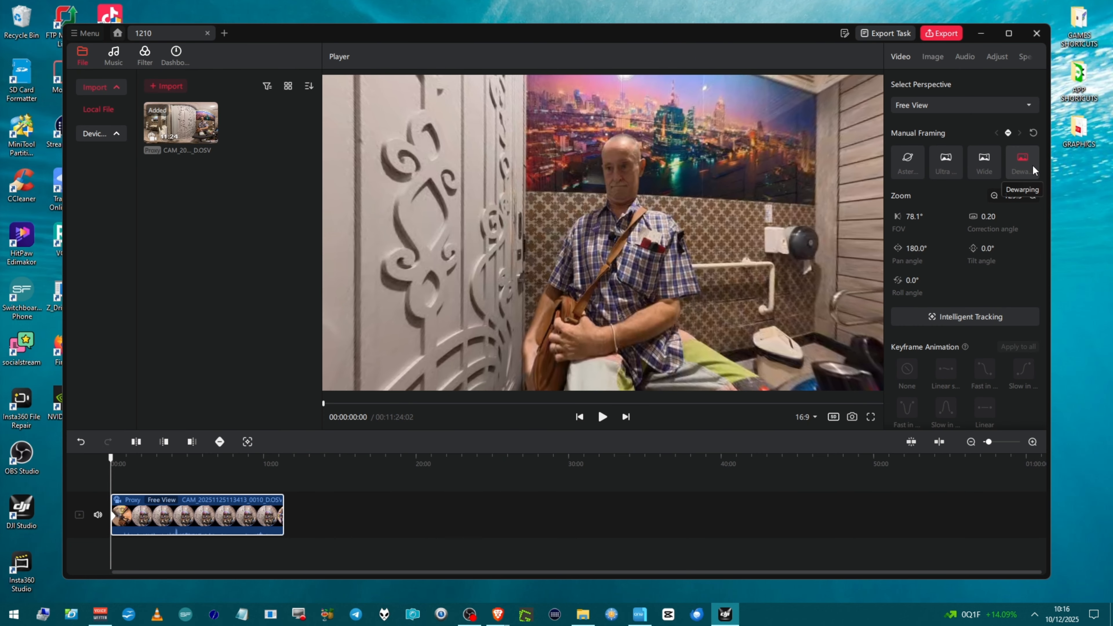
Step: Set the perspective to Direction Lock, apply Dewarping, and set the pan angle to 180.0°
click(984, 107)
click(969, 167)
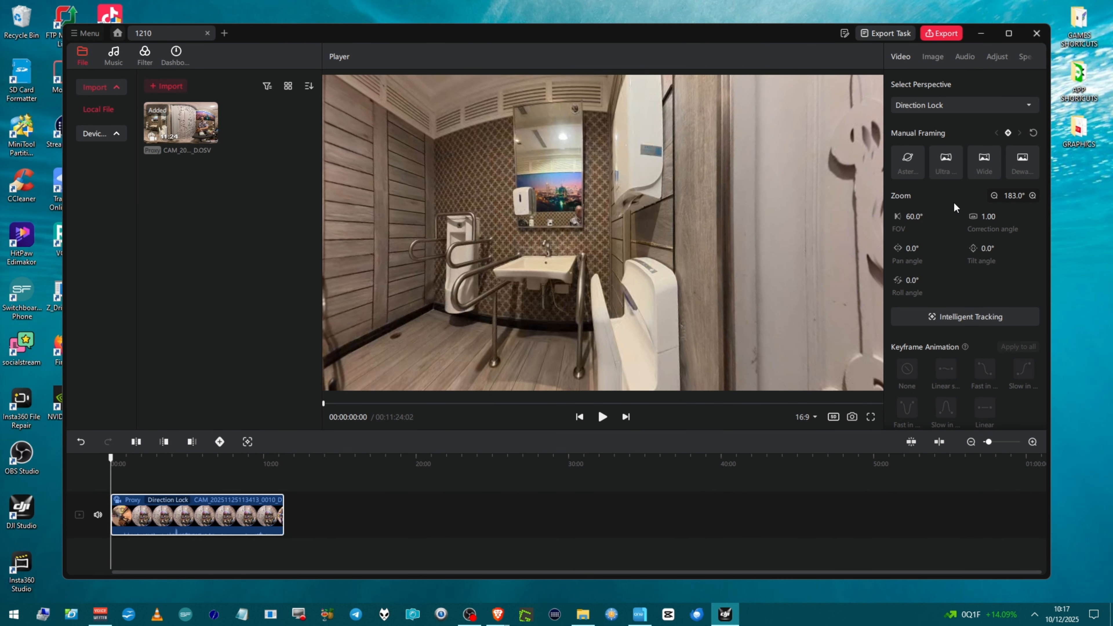
click(1022, 178)
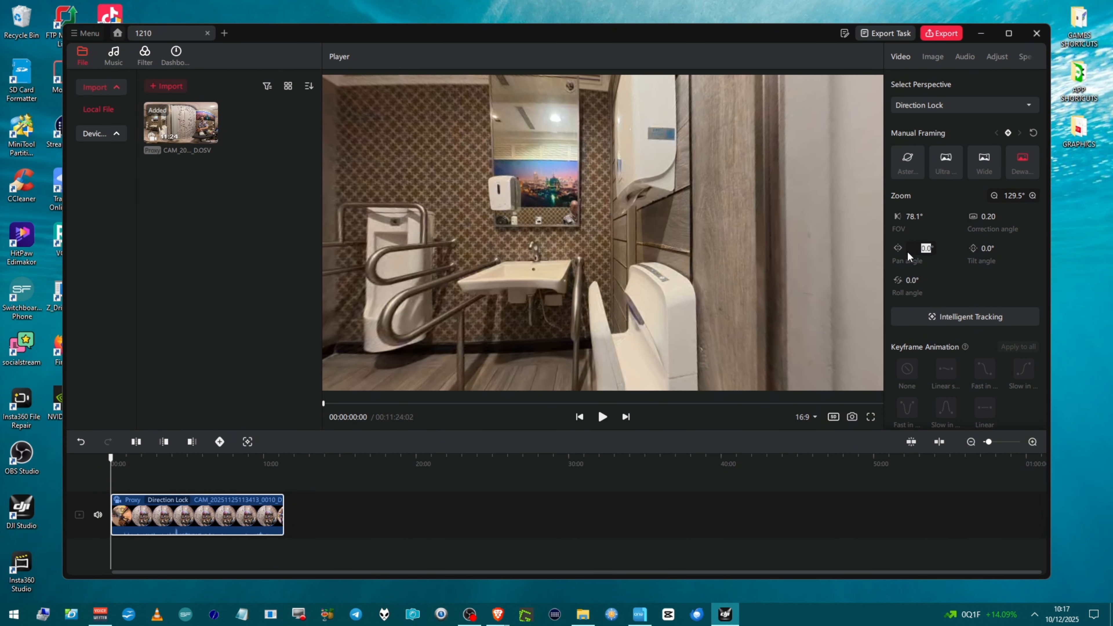
text(180)
key(Return)
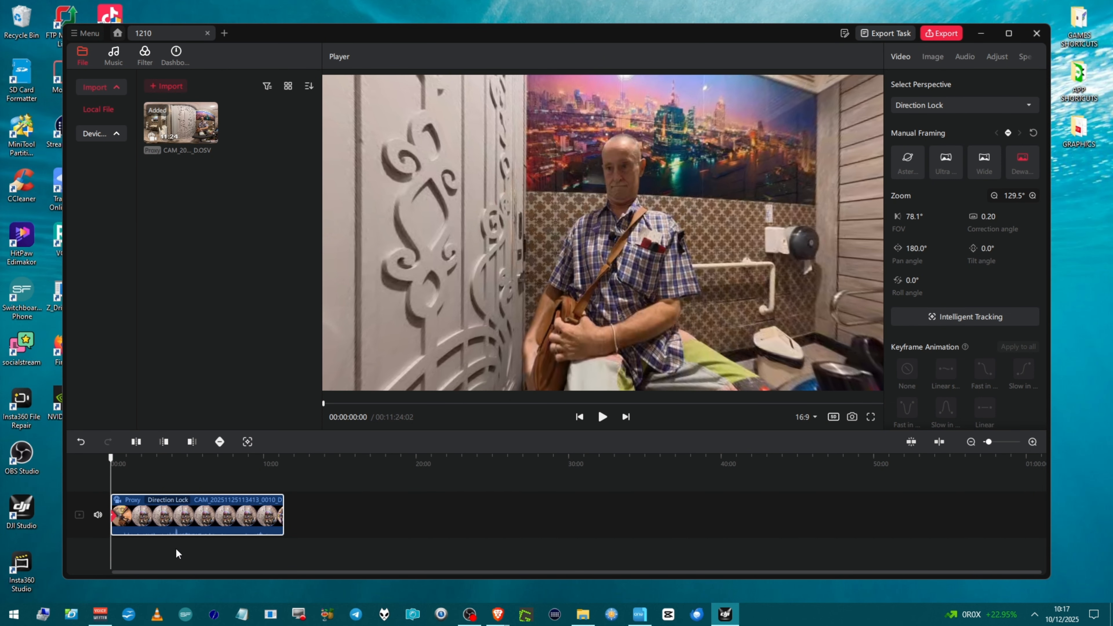
click(110, 485)
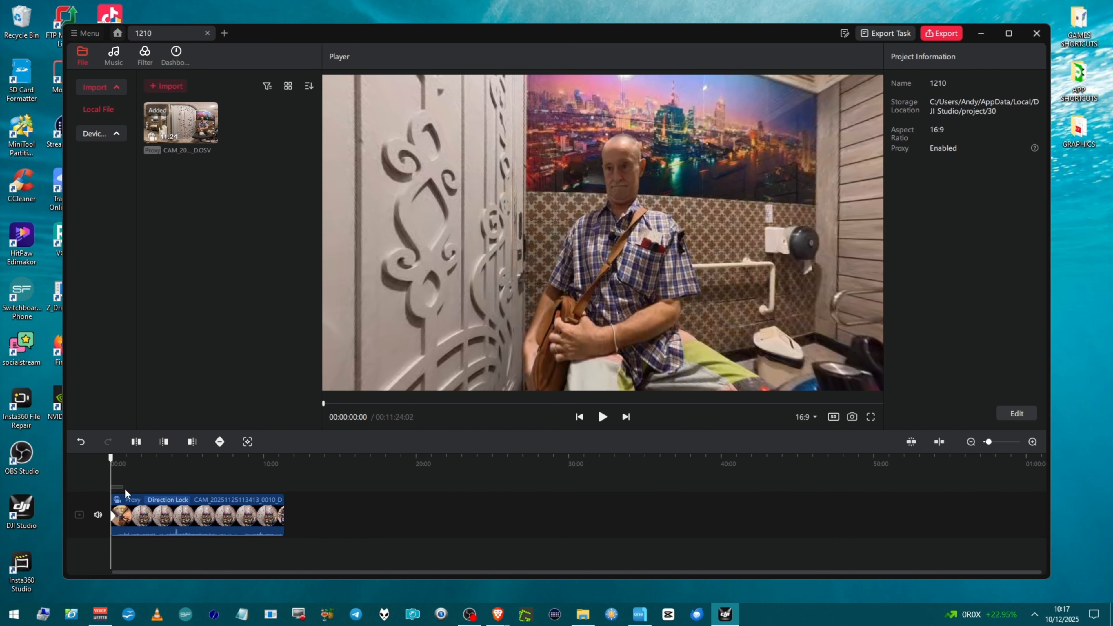
Step: Add a keyframe to the 360 clip at the playhead around 3:08 on the timeline
click(111, 481)
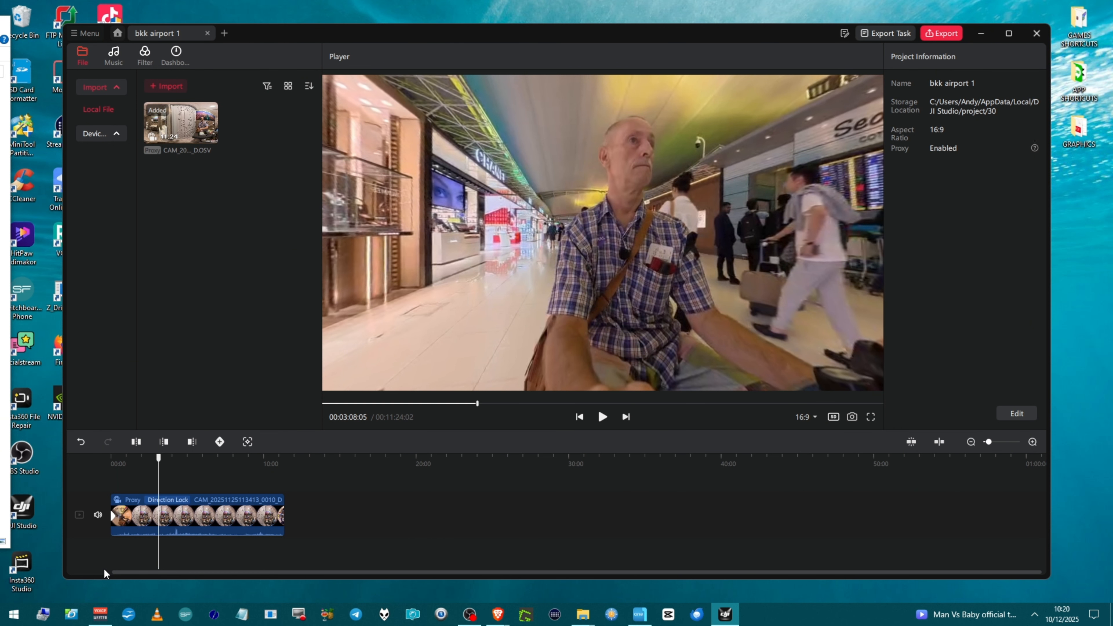
scroll(172, 533, up, 3)
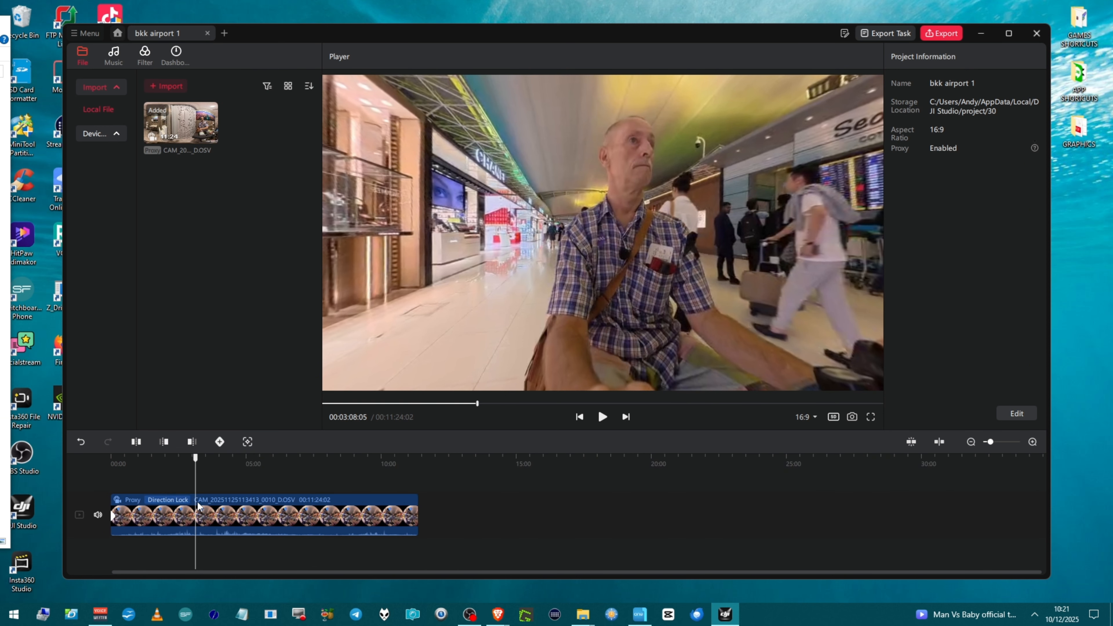
scroll(192, 504, up, 2)
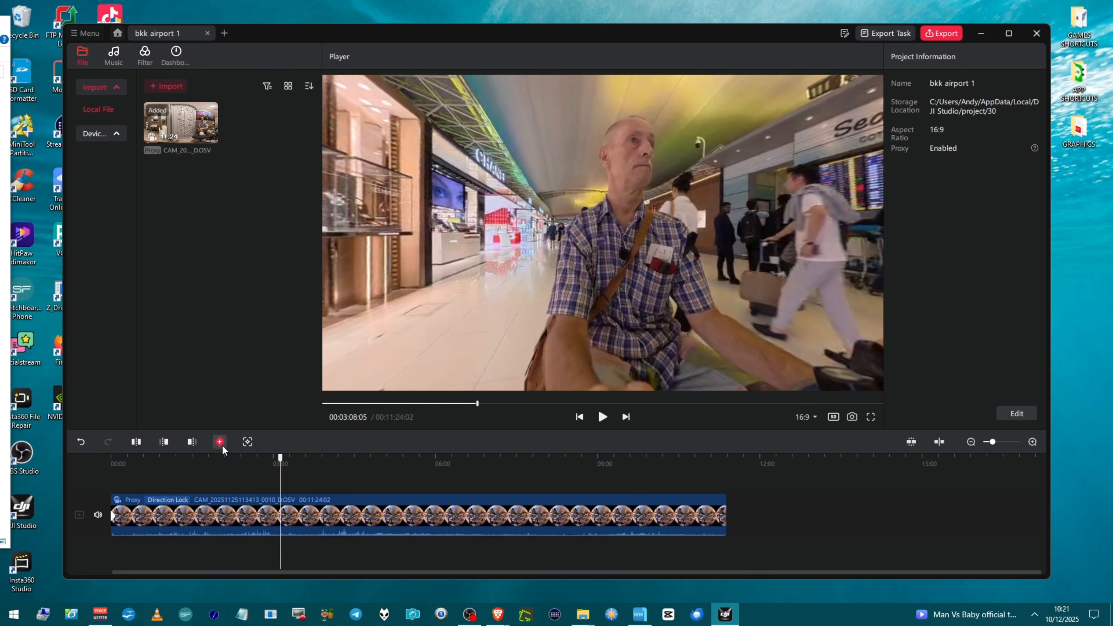
click(220, 441)
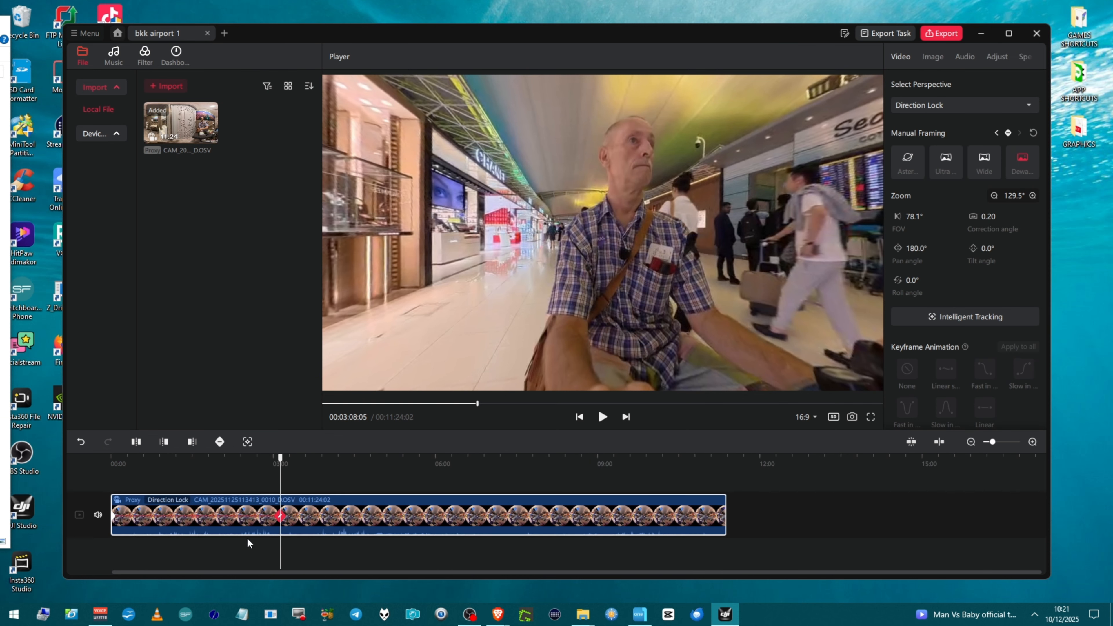
click(219, 443)
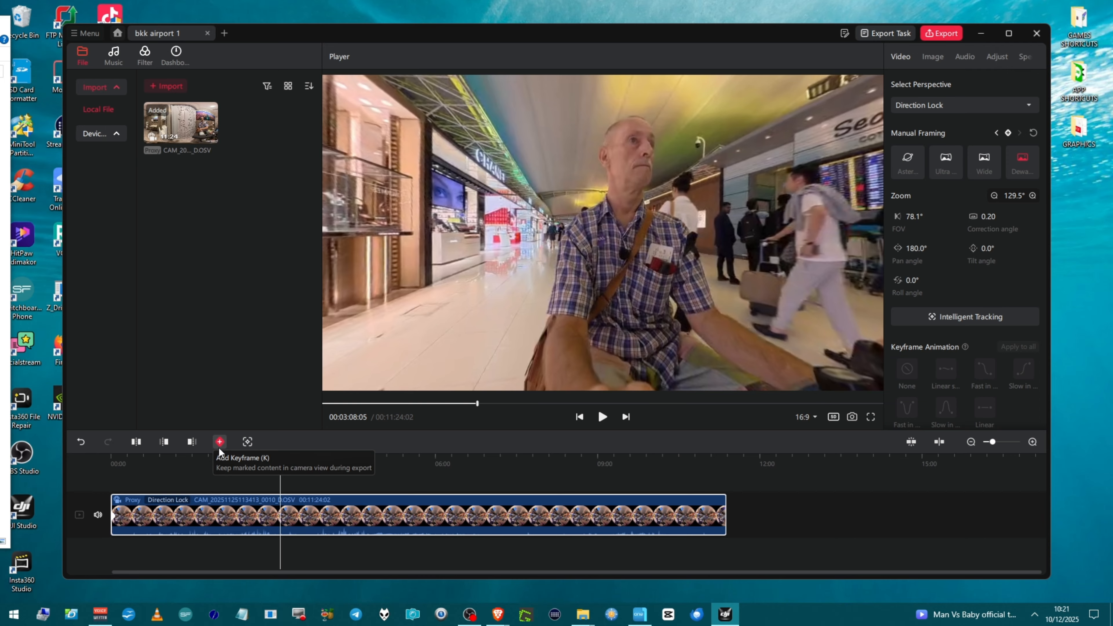
click(220, 444)
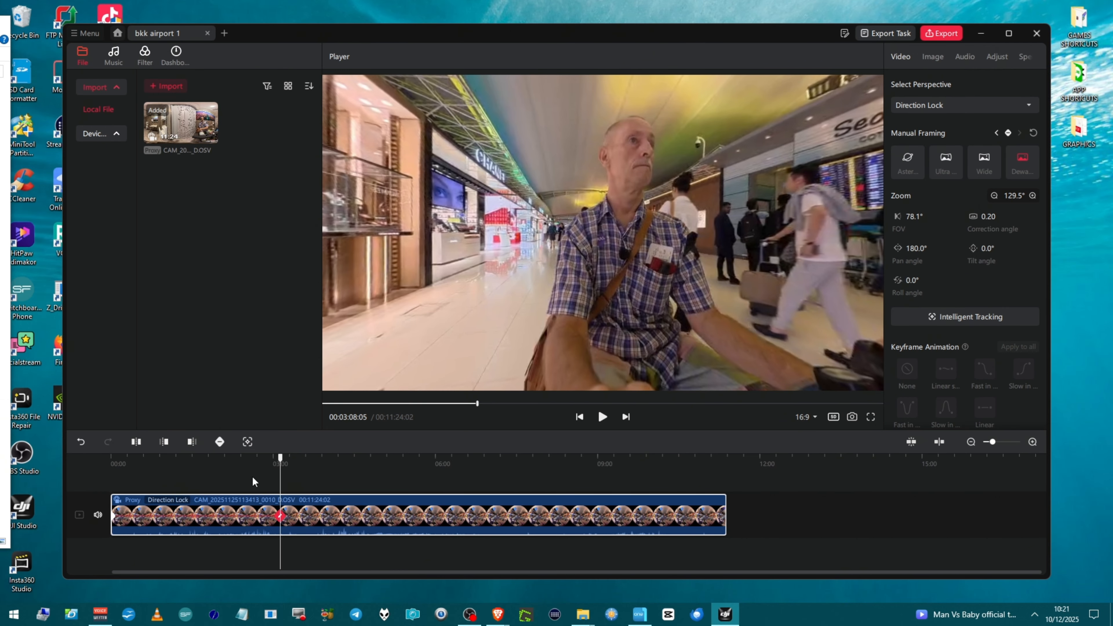
Step: Step forward three frames and add another keyframe at that point
key(Right)
key(Right)
key(Right)
key(Right)
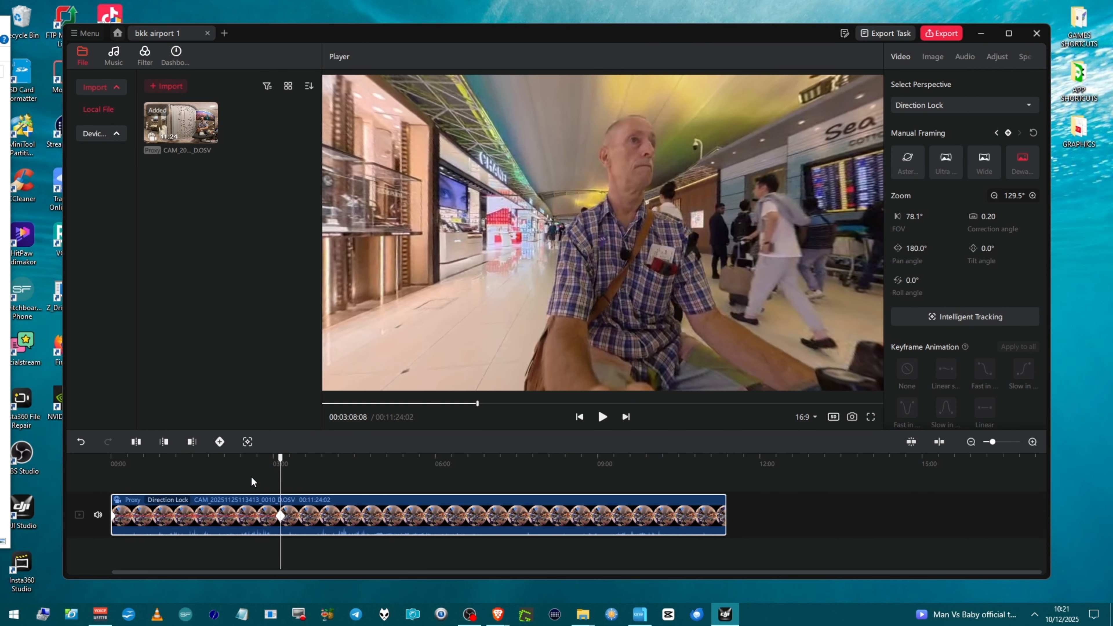
click(221, 443)
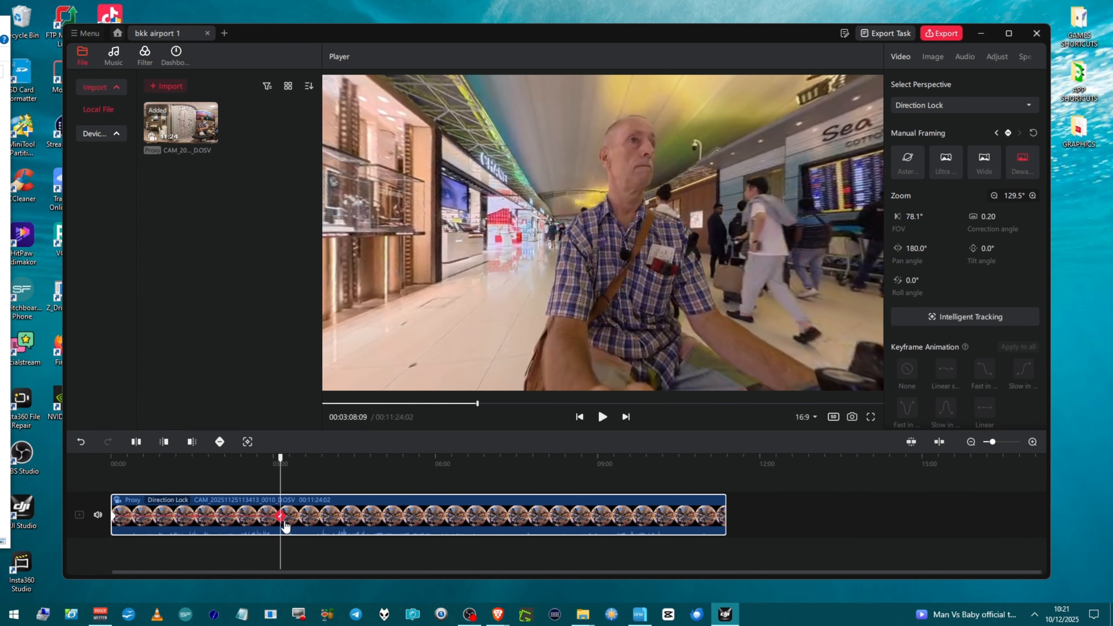
Step: Select the keyframes near 3:08 and drag one slightly later along the clip
scroll(288, 526, up, 3)
scroll(287, 525, up, 3)
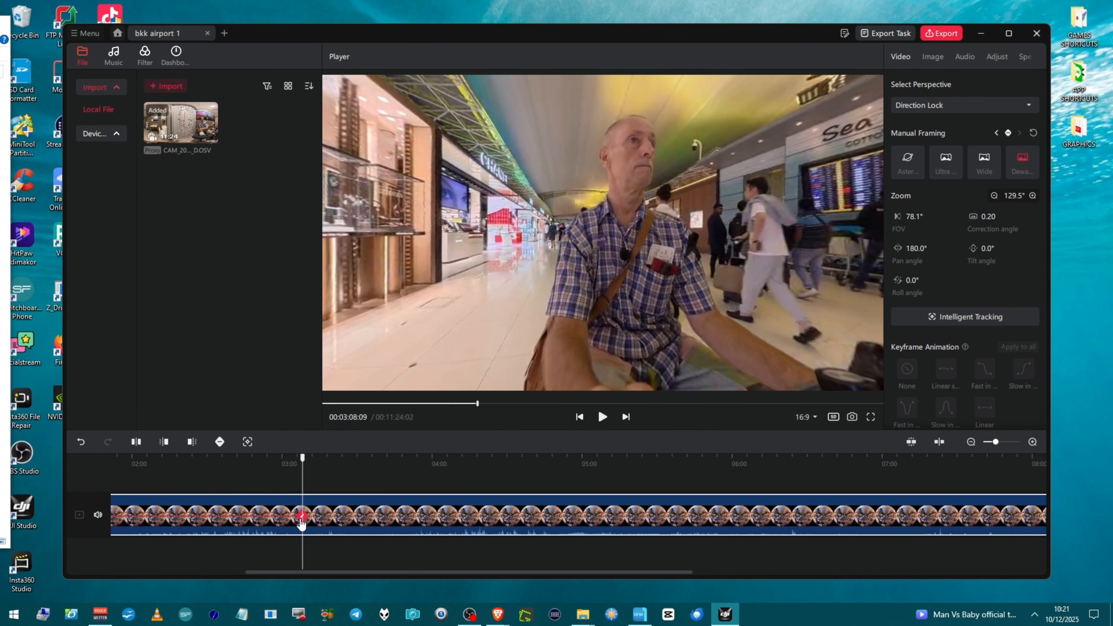
click(301, 518)
click(305, 525)
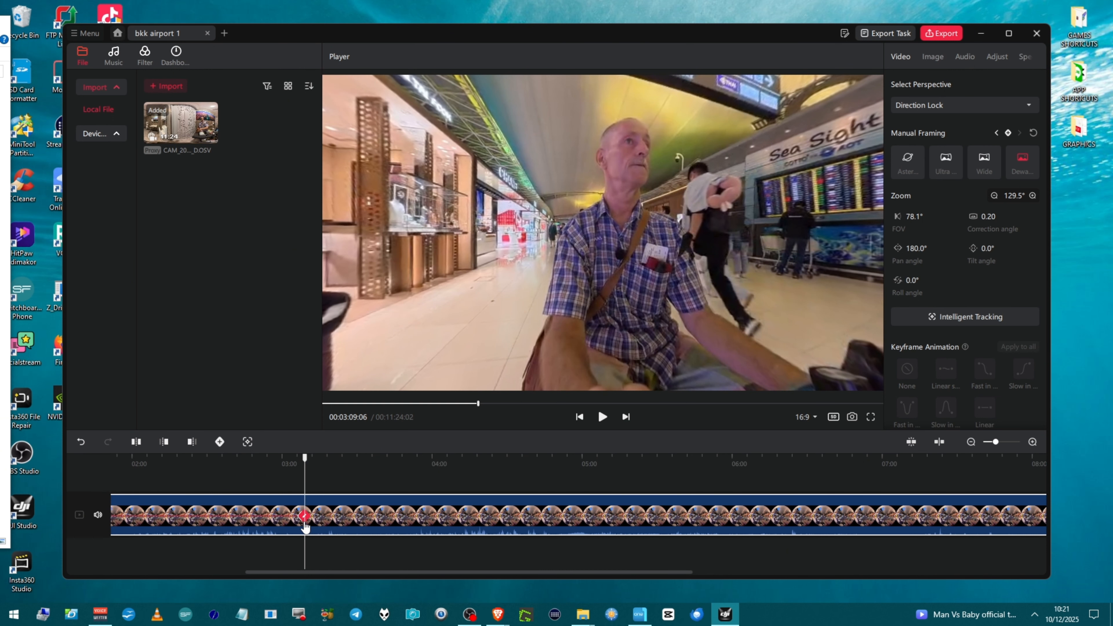
click(303, 529)
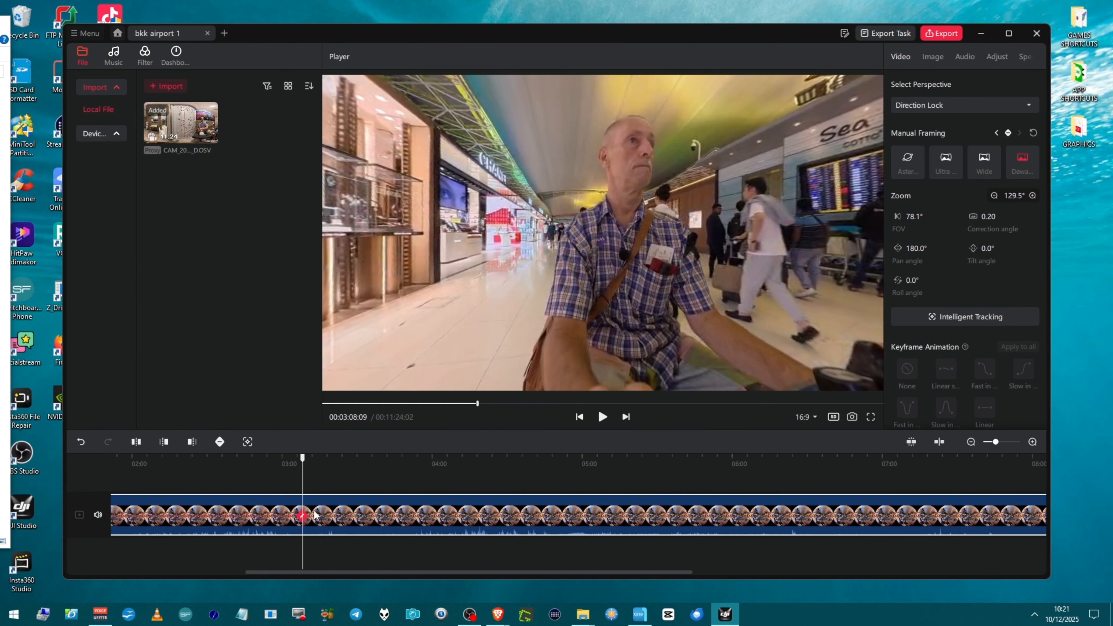
mouse_move(302, 525)
mouse_down()
mouse_move(323, 530)
mouse_move(310, 530)
mouse_up()
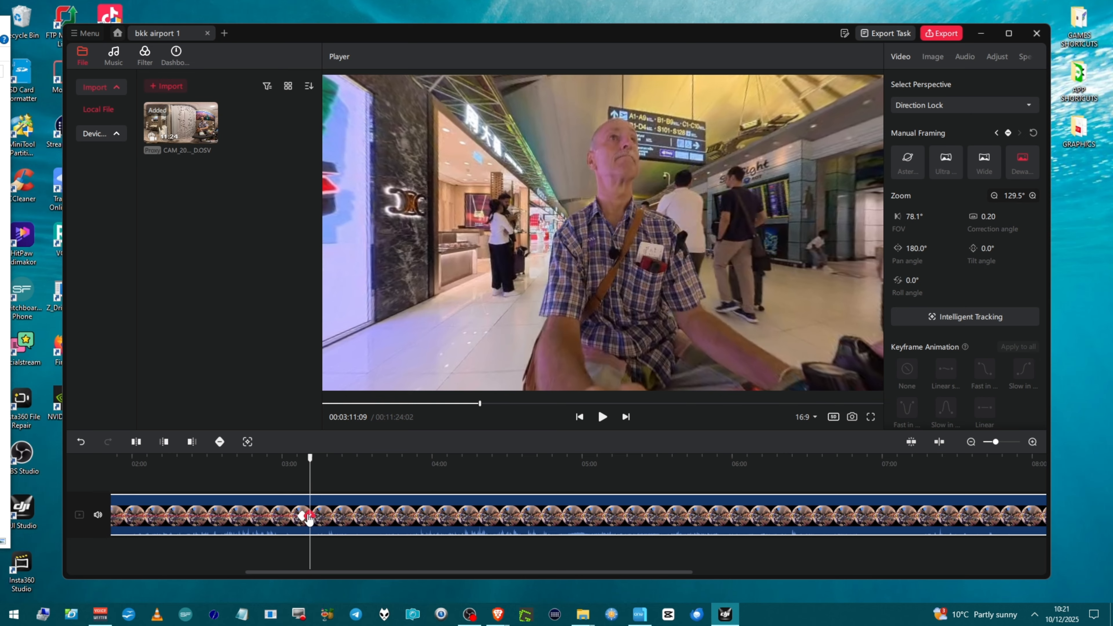
Step: Select the keyframe near 3:08 and copy it
click(220, 442)
click(303, 517)
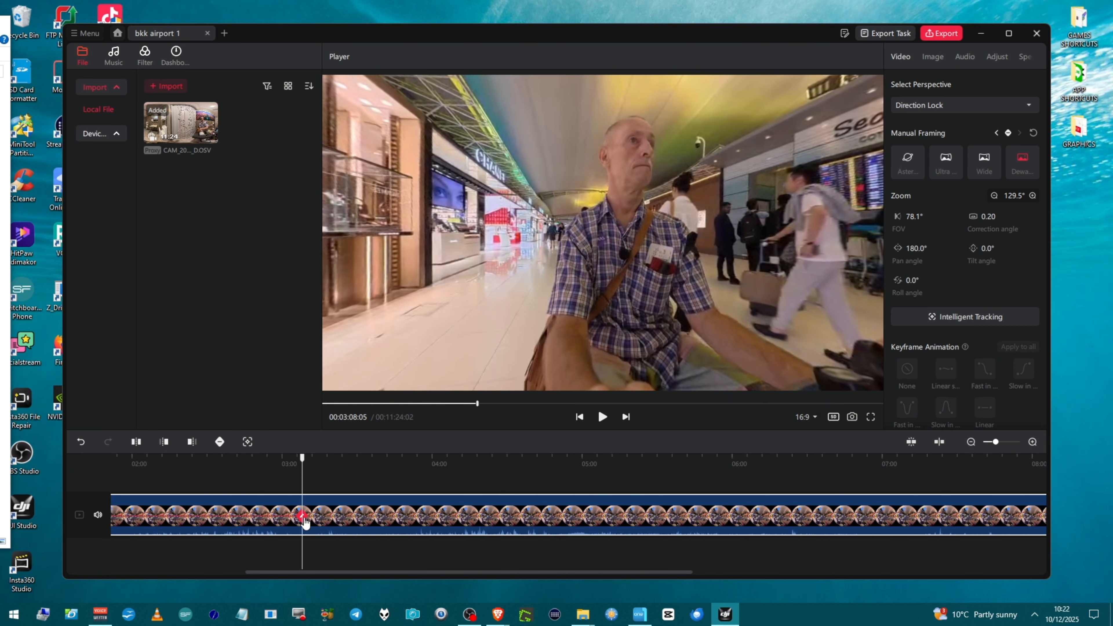
right_click(302, 519)
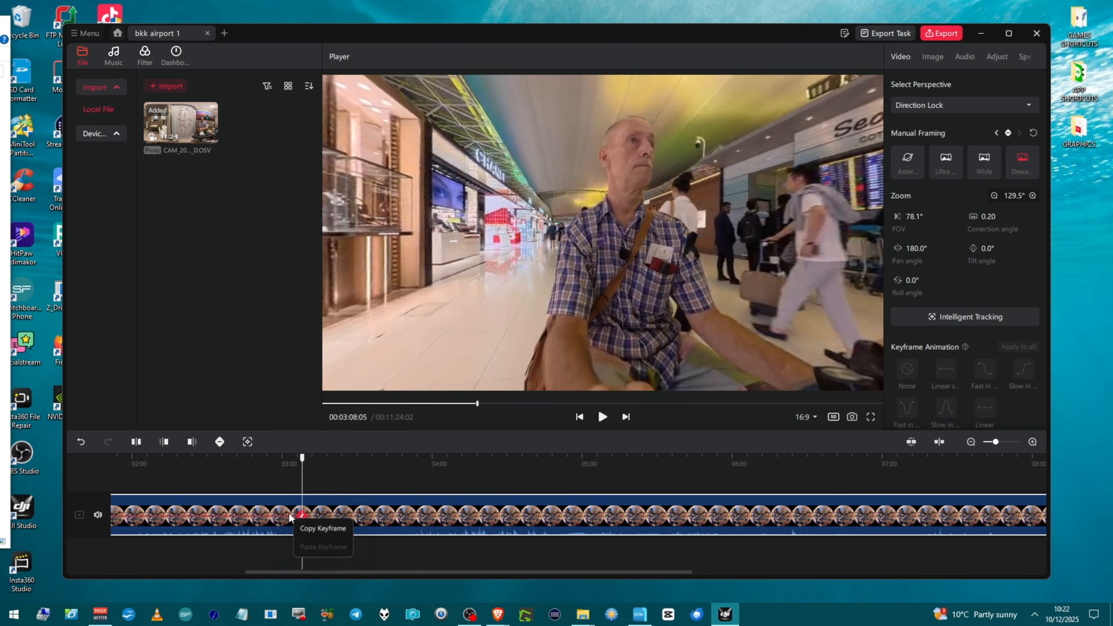
click(298, 529)
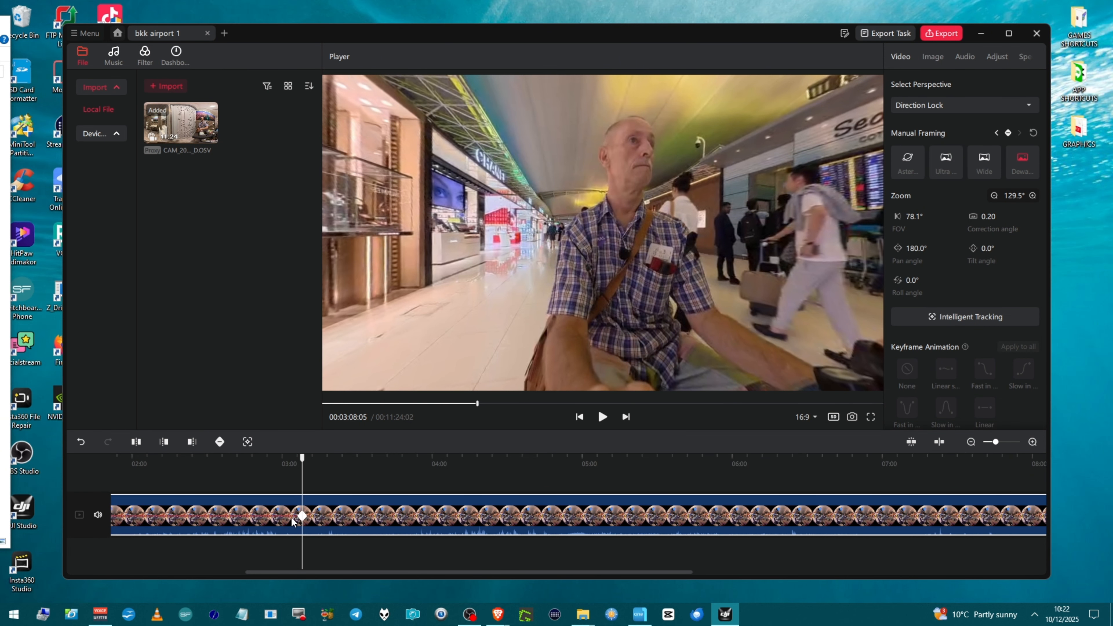
Step: Move the keyframe to about 3:11 on the clip and select it
drag(300, 520, 311, 521)
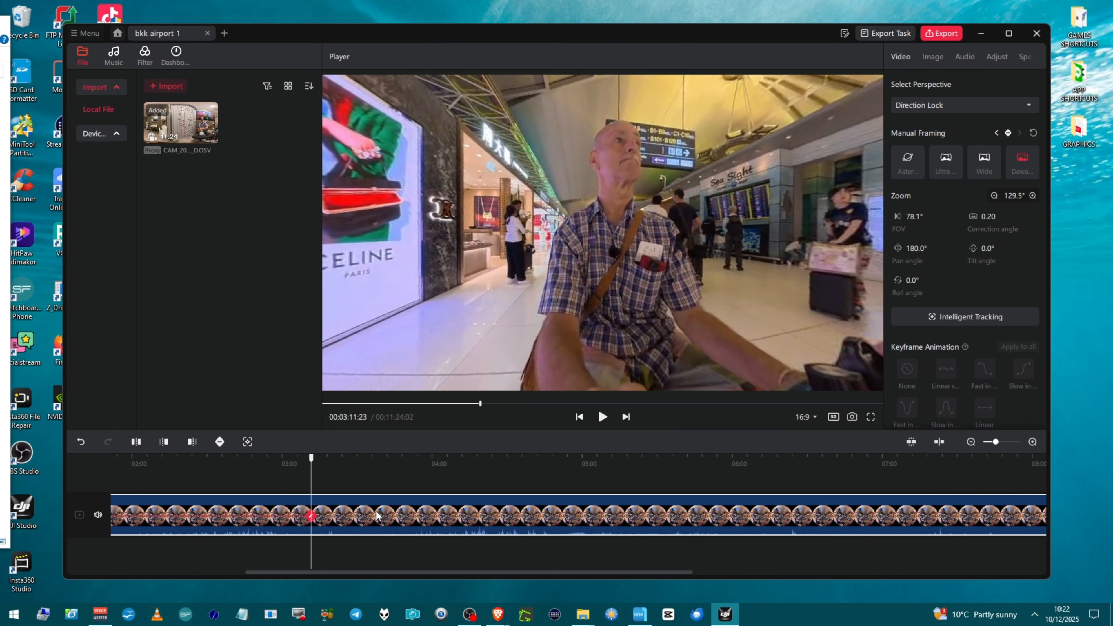
click(296, 521)
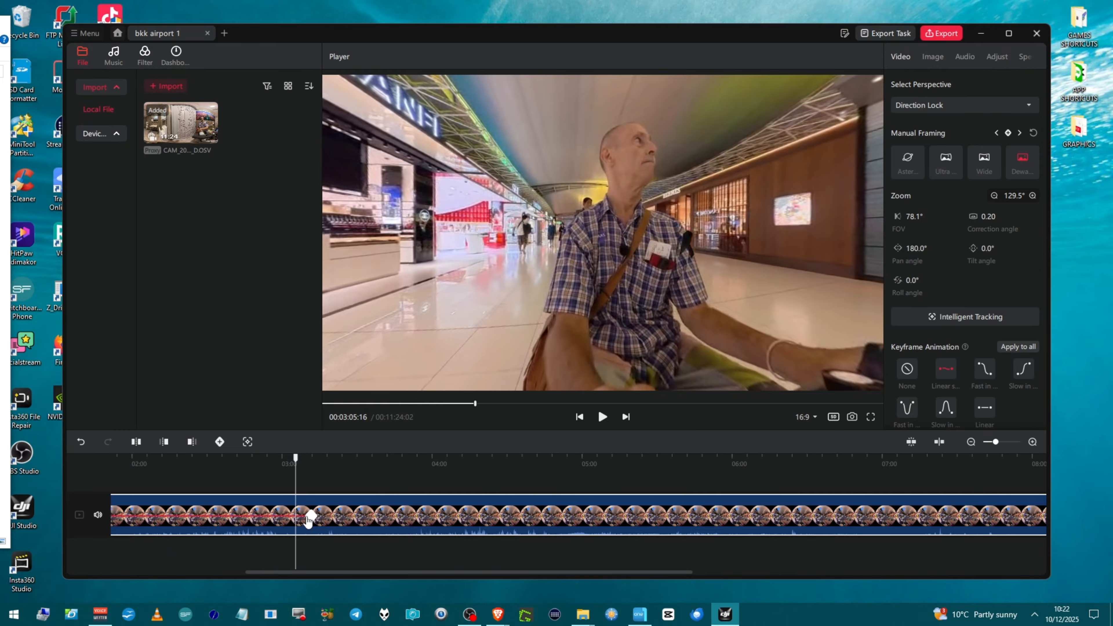
click(316, 517)
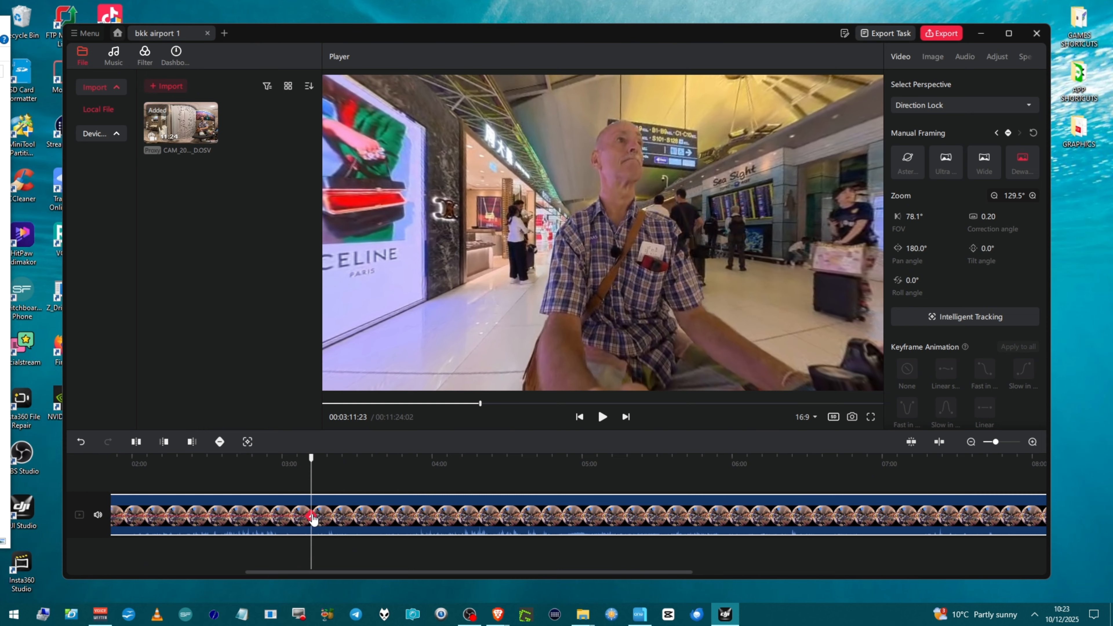
Step: Move the playhead to about 3:29 and add a keyframe there
scroll(326, 531, up, 1)
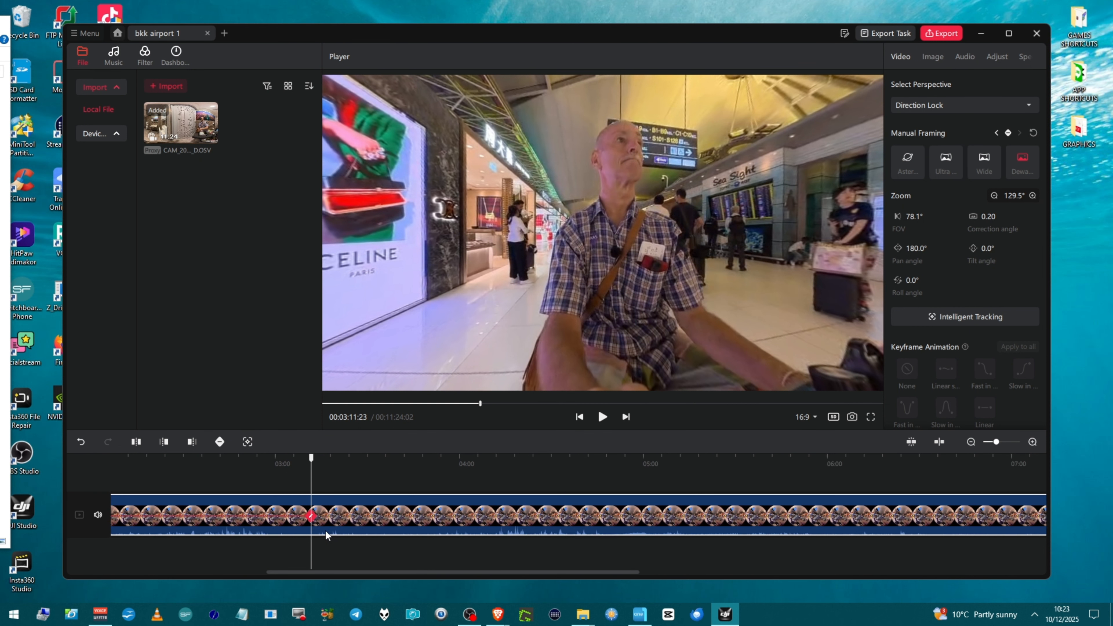
scroll(326, 530, down, 2)
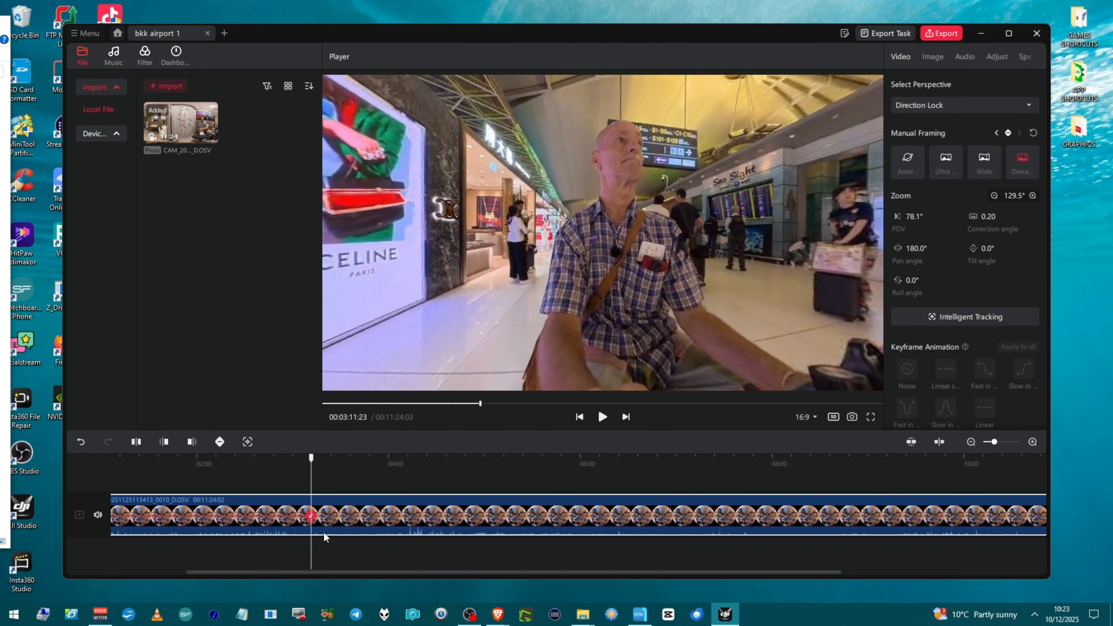
click(313, 526)
click(340, 536)
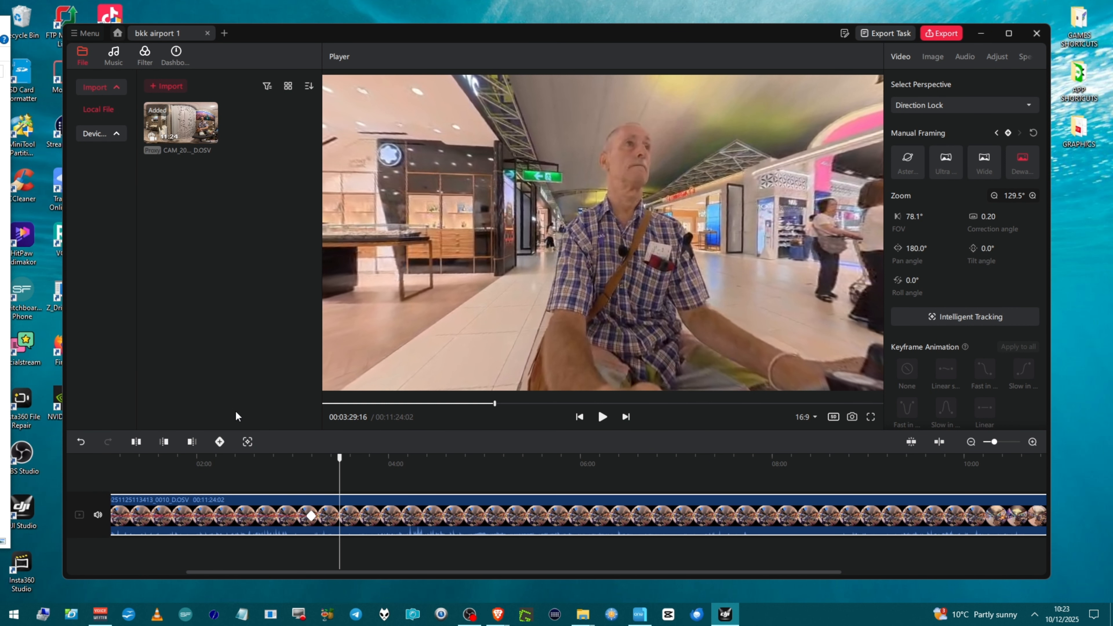
click(221, 443)
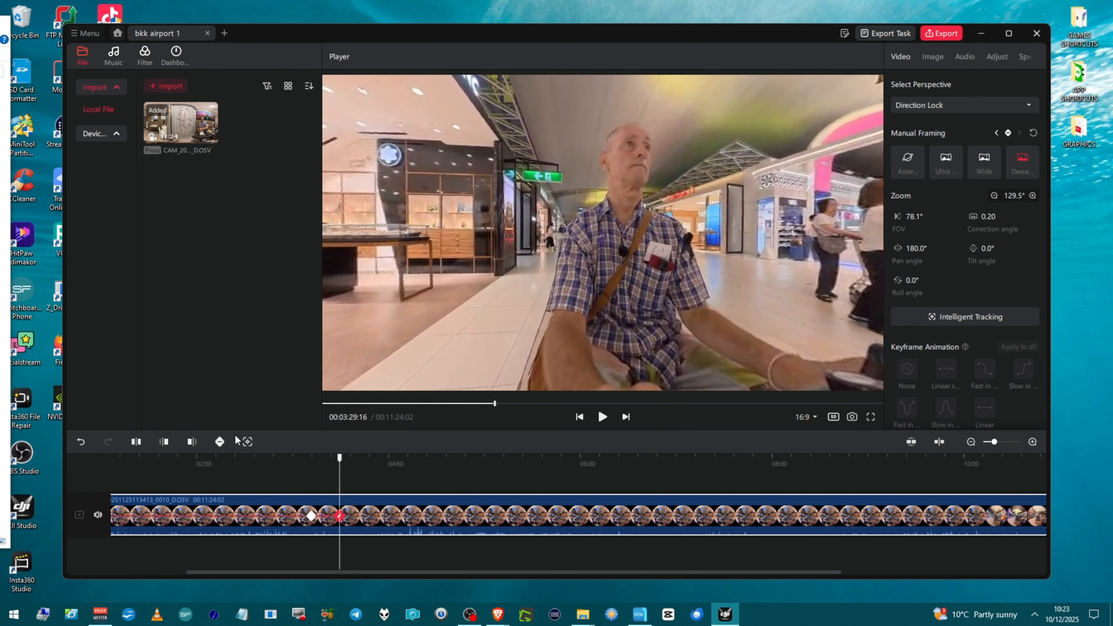
click(220, 443)
click(220, 442)
Step: Select the keyframe at about 3:29 and delete it
click(312, 518)
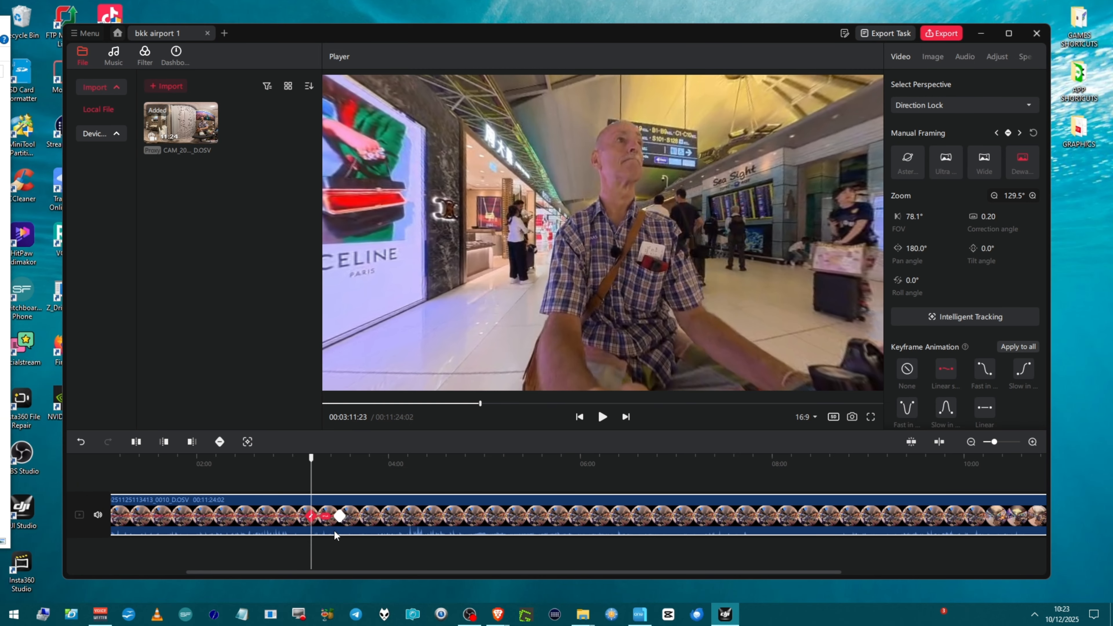
click(340, 519)
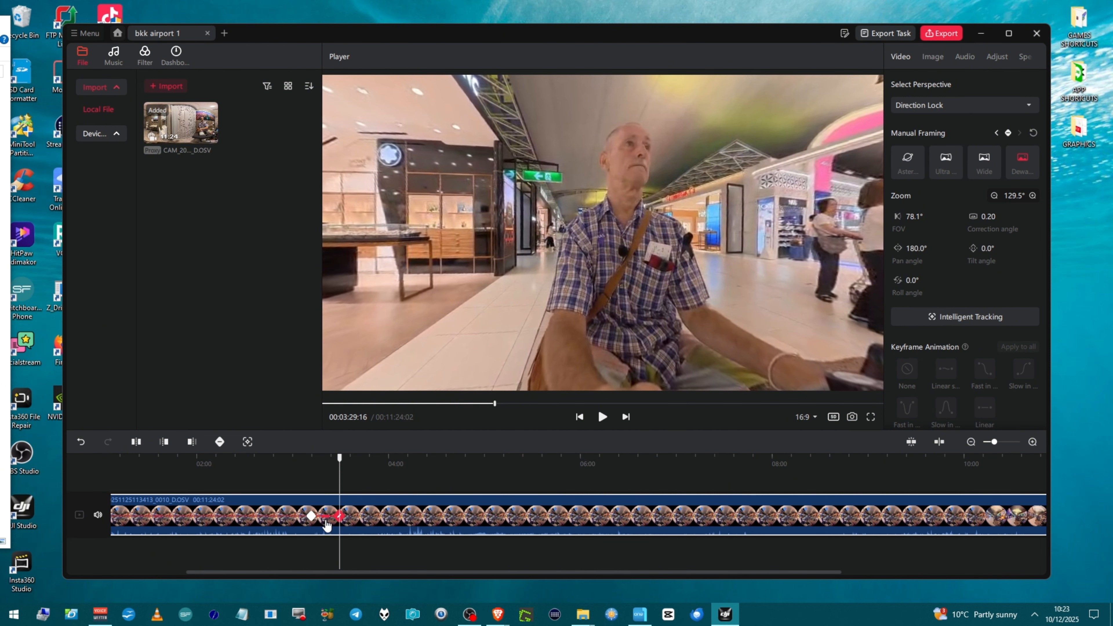
click(330, 522)
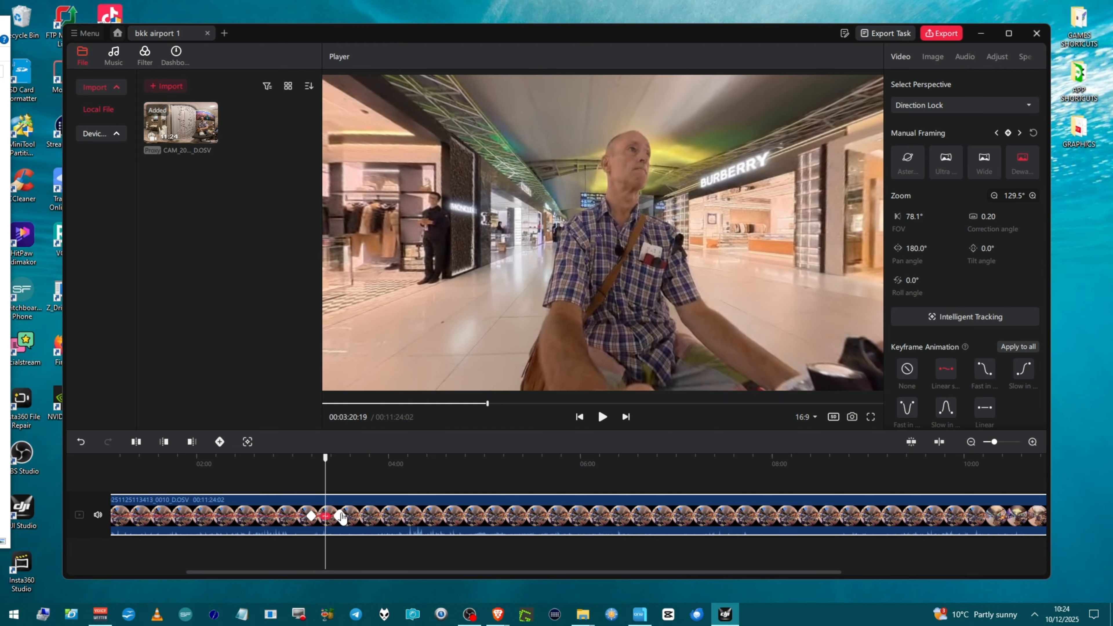
click(312, 516)
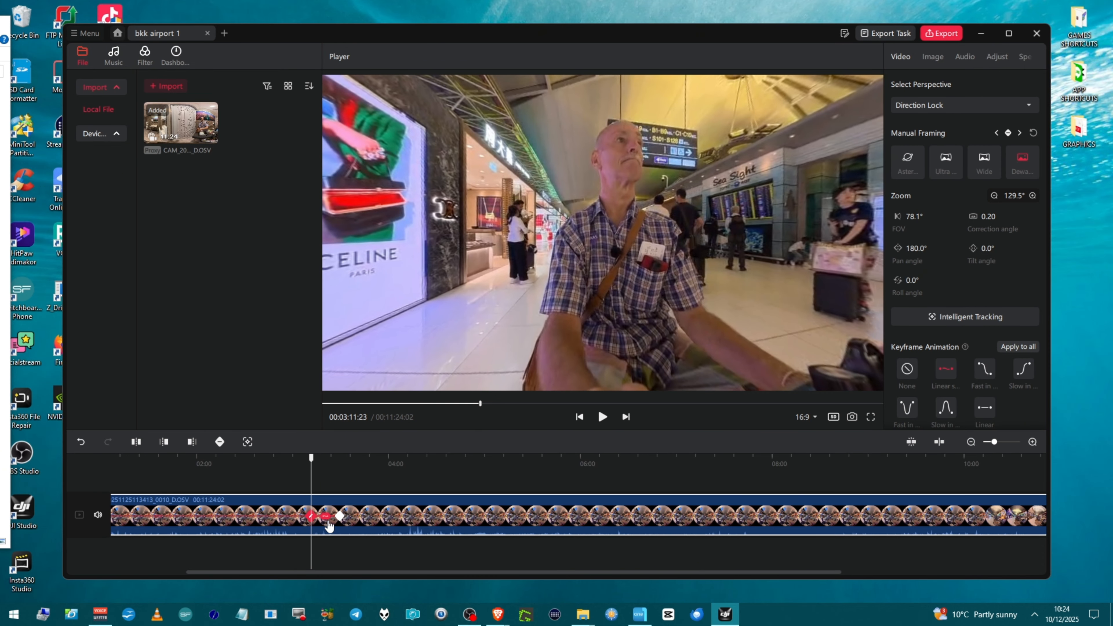
click(339, 517)
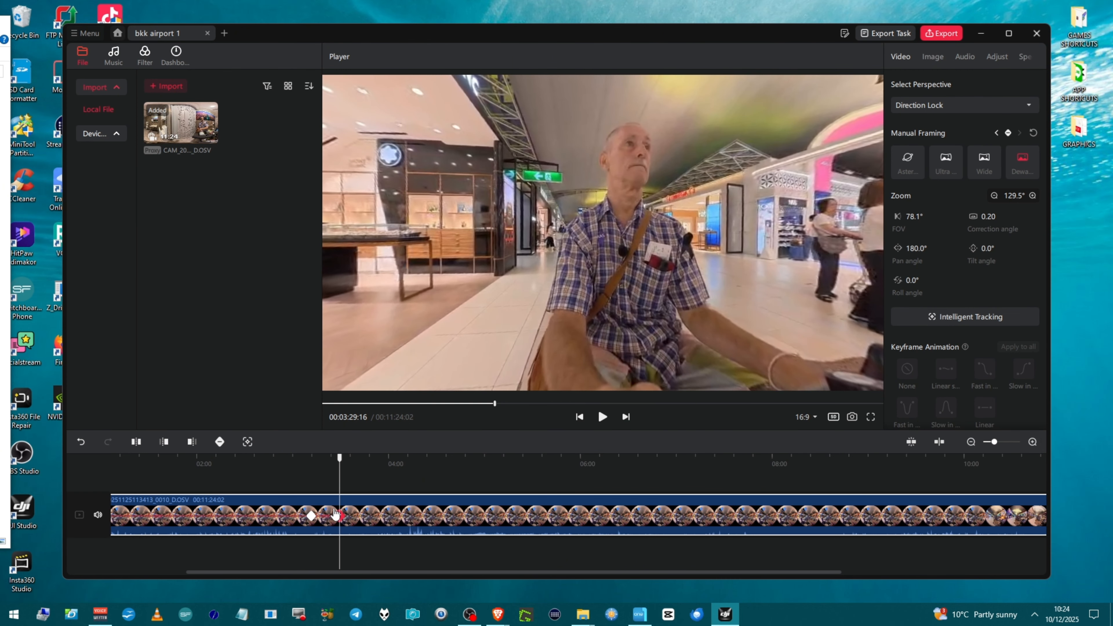
key(Delete)
Step: Move the playhead to about 4:03 and set the pan angle to 0.0° there
click(311, 517)
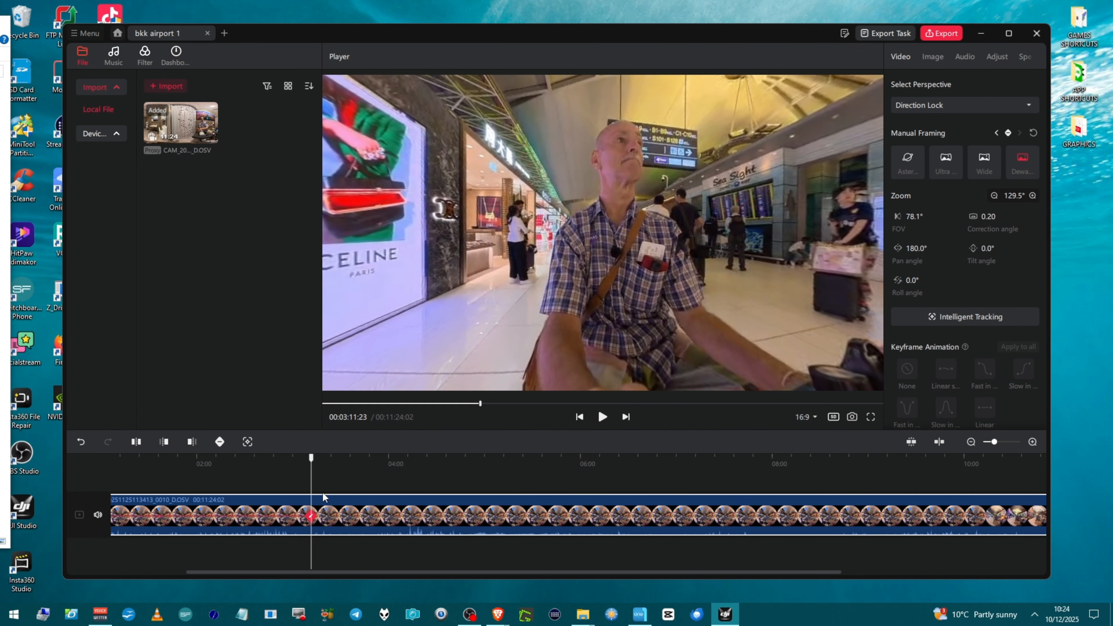
drag(313, 483, 393, 483)
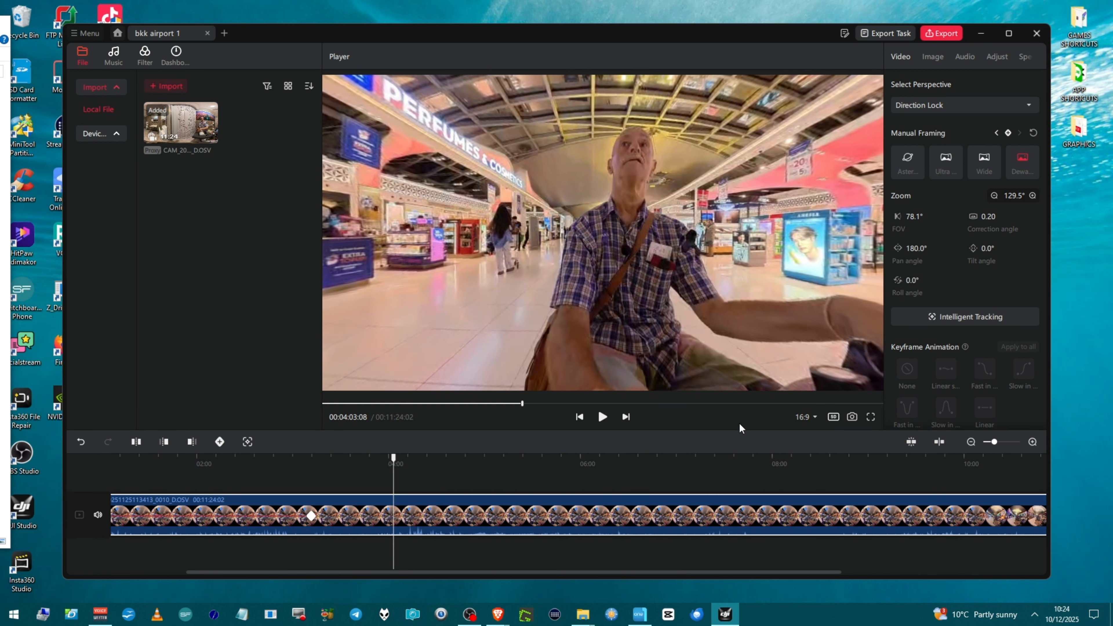
click(916, 248)
key(ctrl+a)
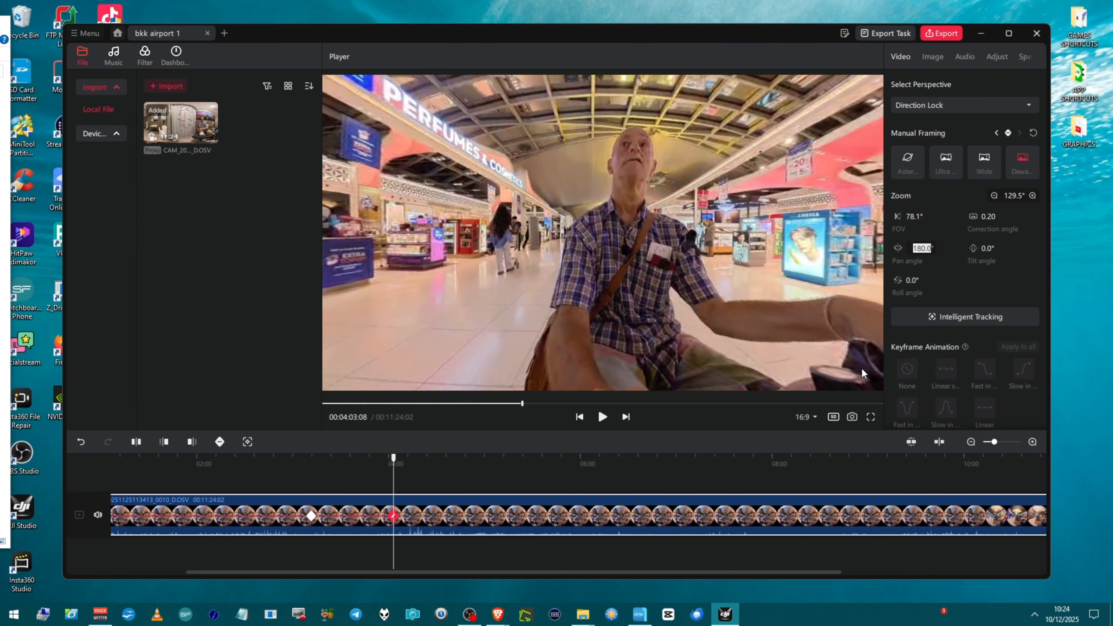
text(0)
key(Return)
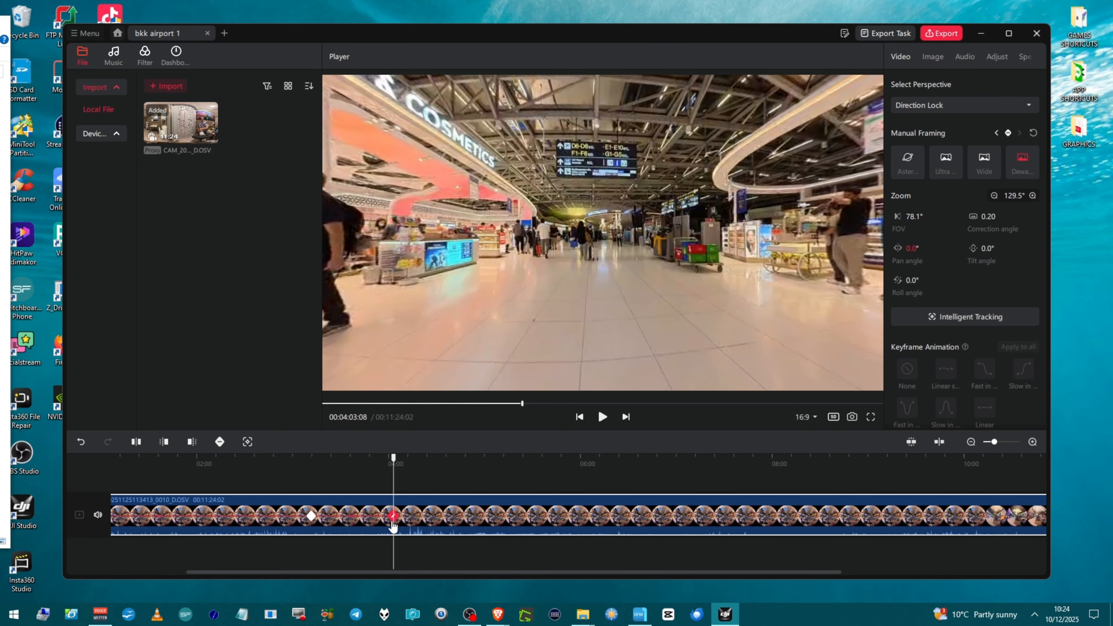
Step: Select the segment between the two keyframes and set its keyframe animation to None
click(342, 484)
drag(345, 501, 392, 500)
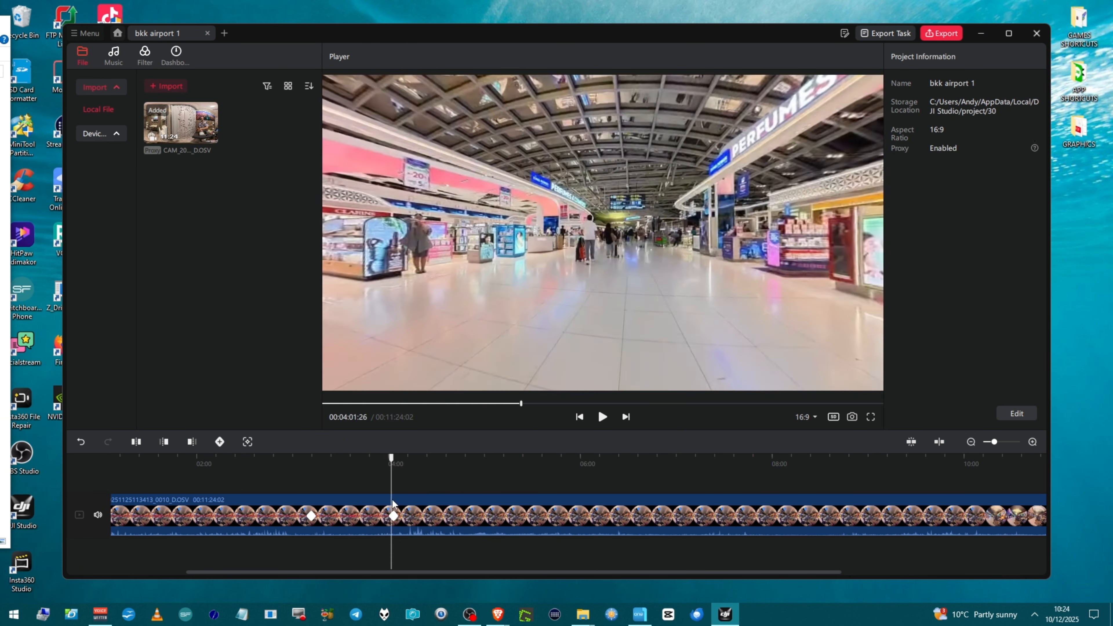
click(393, 516)
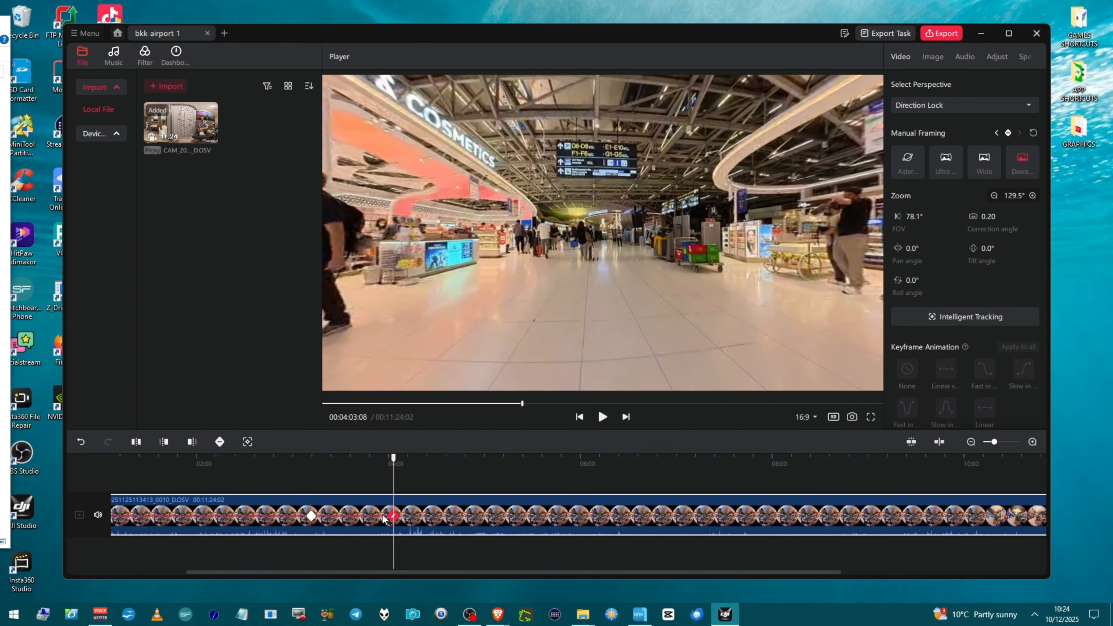
click(352, 517)
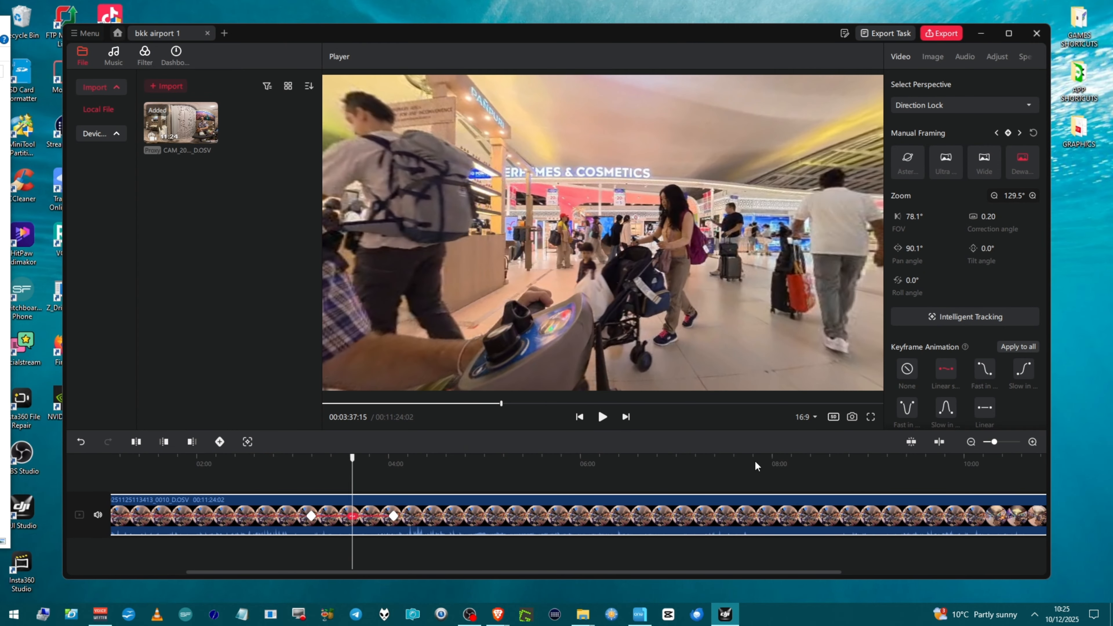
click(909, 373)
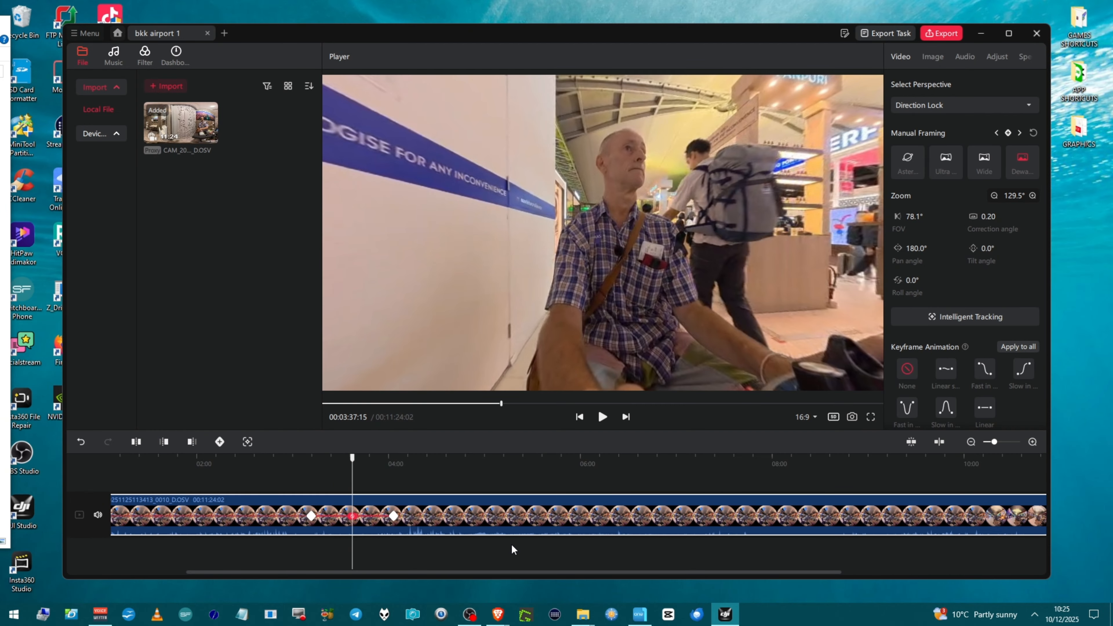
scroll(586, 533, down, 3)
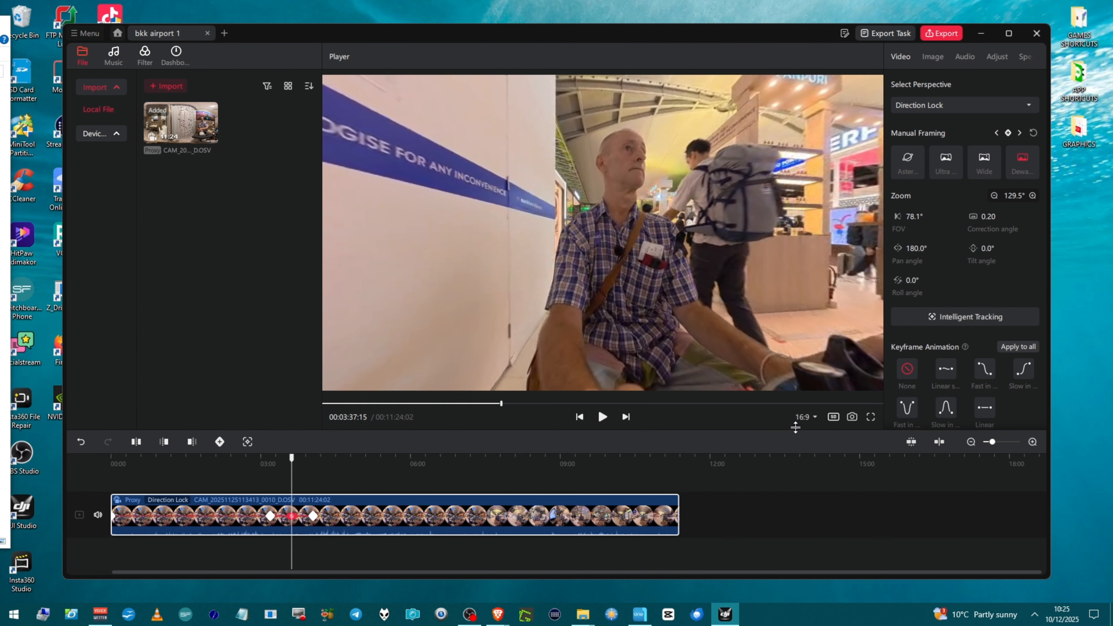
Step: Open the export settings and switch noise reduction off, keeping Speed Priority selected
click(934, 34)
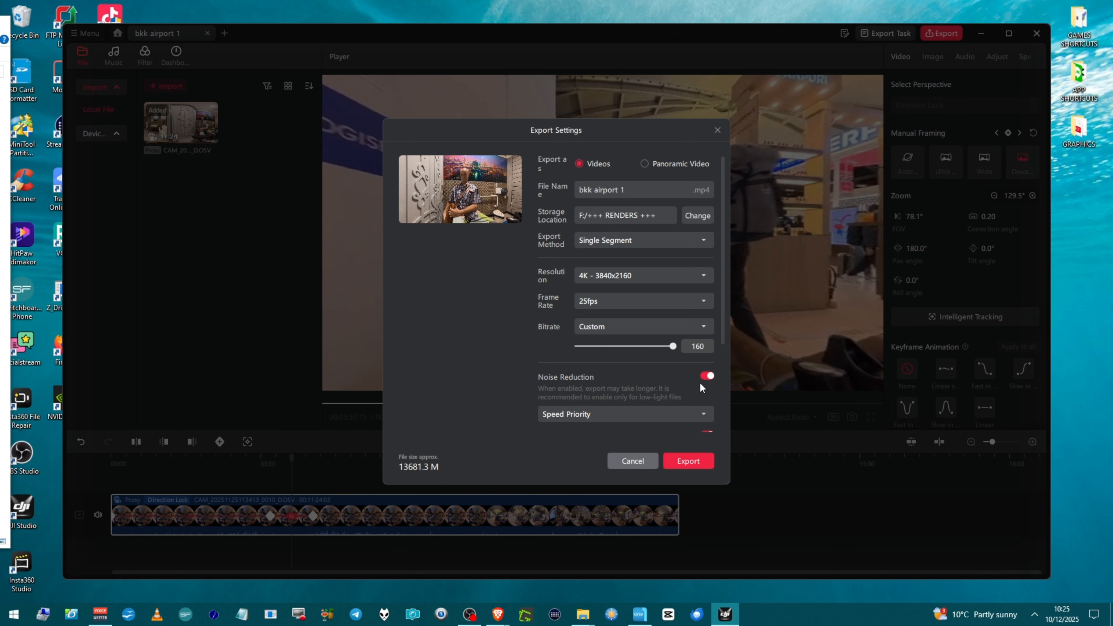
scroll(679, 399, down, 3)
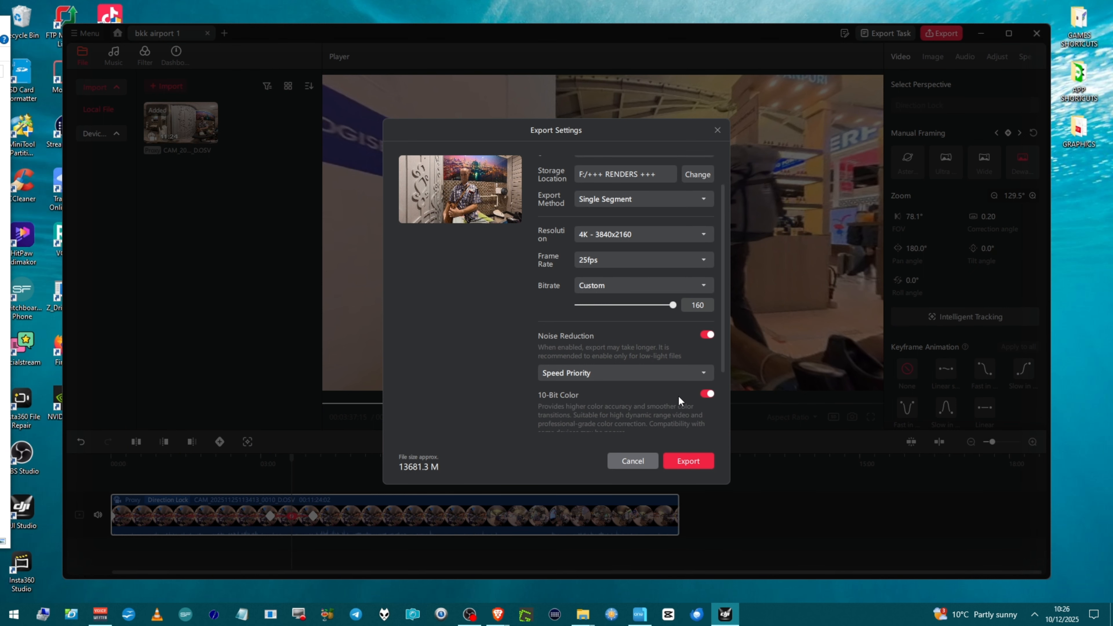
scroll(680, 400, down, 2)
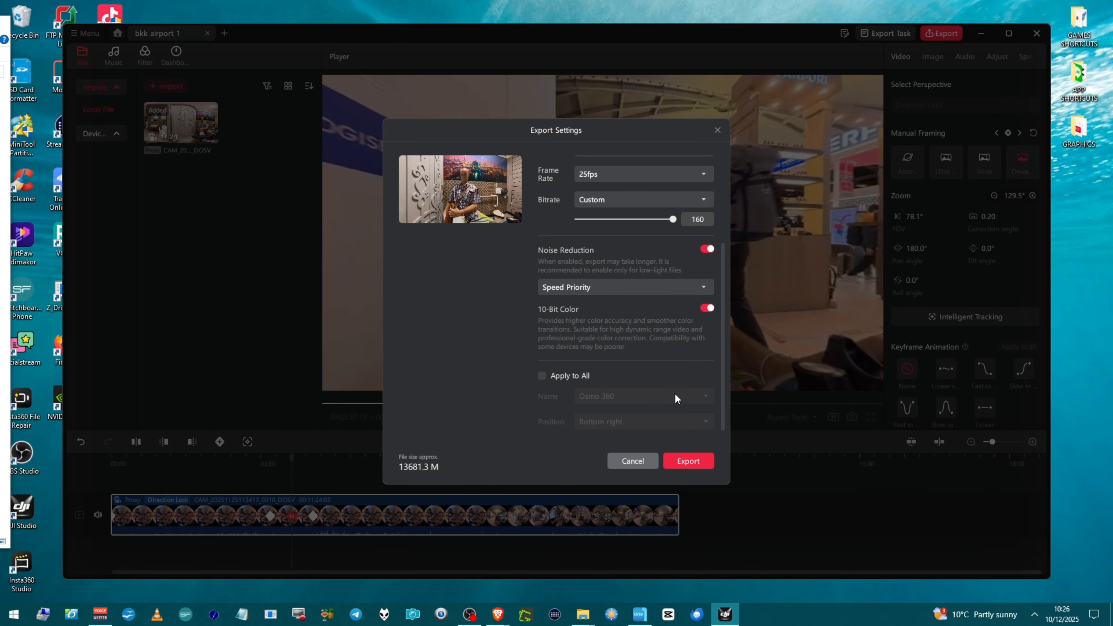
click(635, 288)
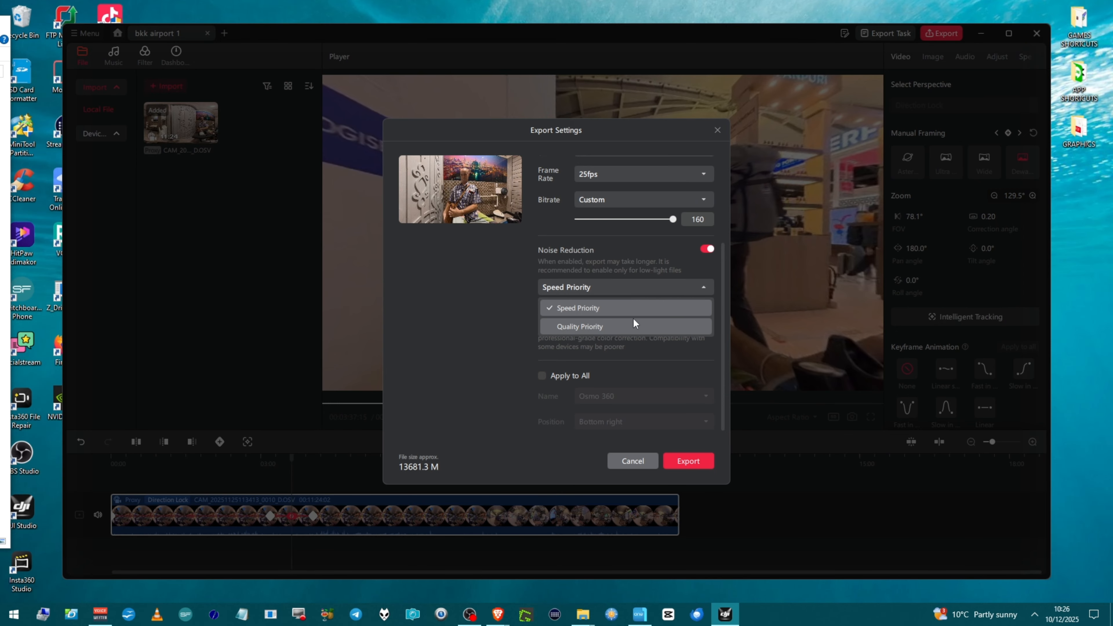
click(632, 307)
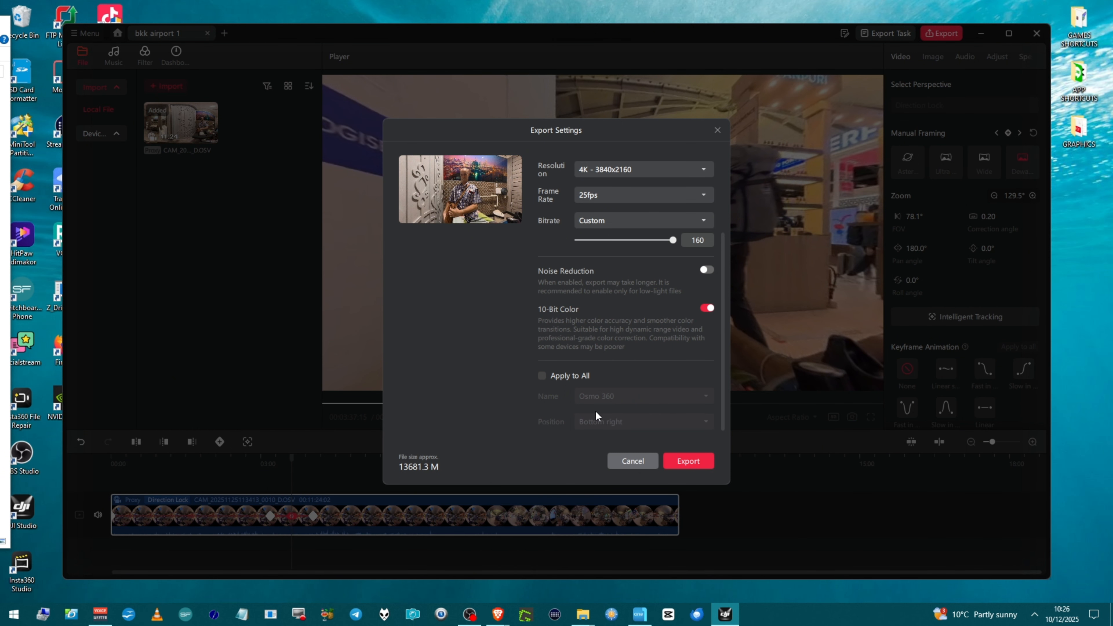
Step: Turn on the watermark with Apply to All and browse the watermark name options
scroll(601, 413, up, 5)
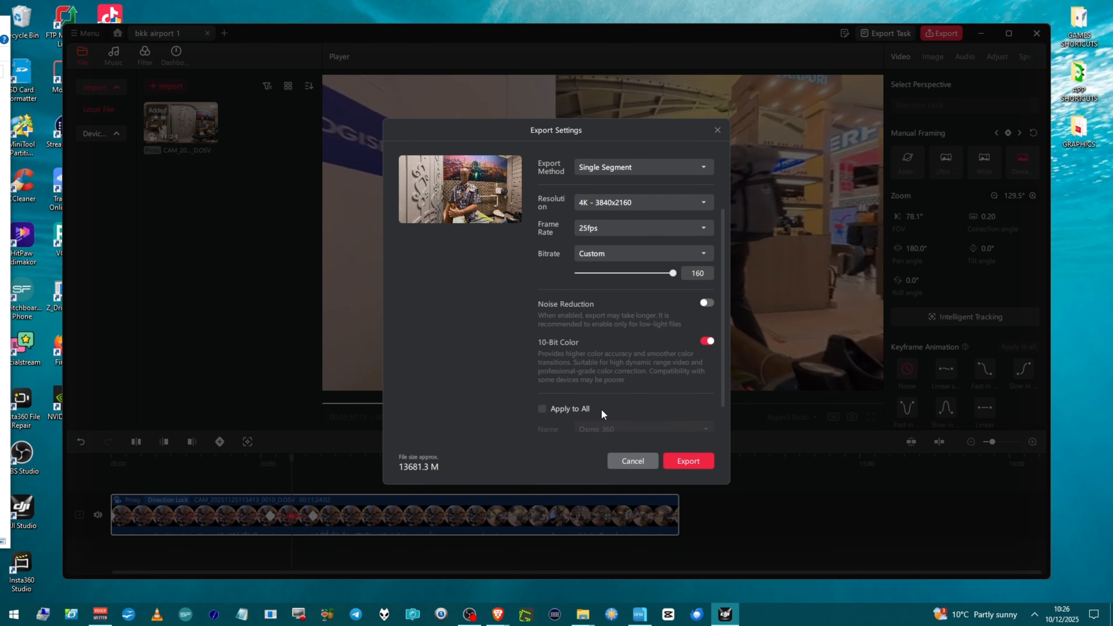
scroll(601, 411, down, 3)
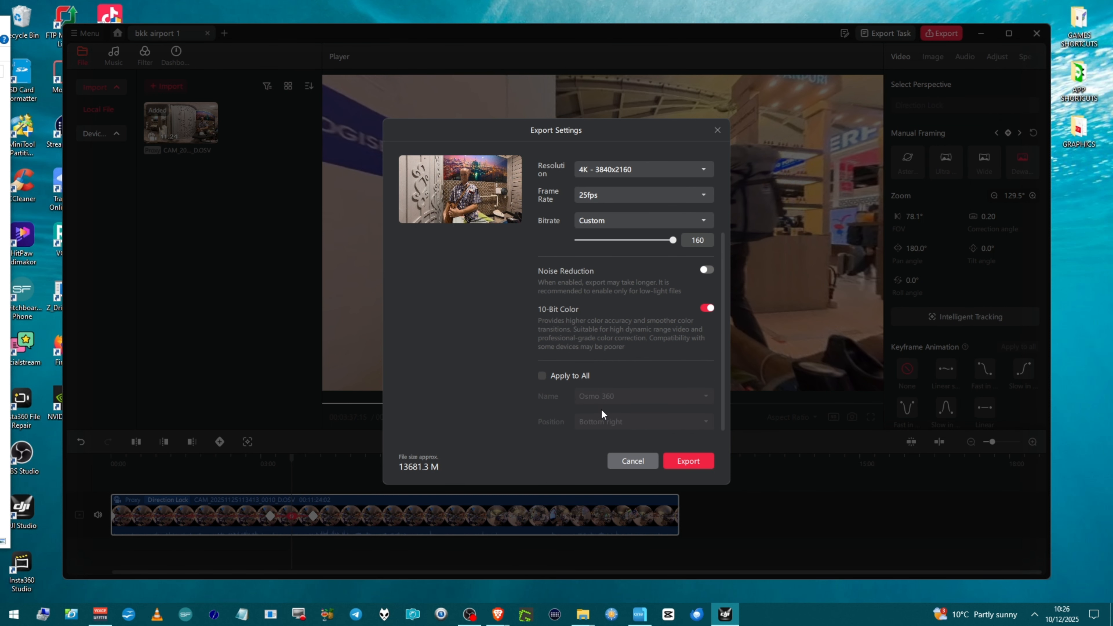
click(562, 378)
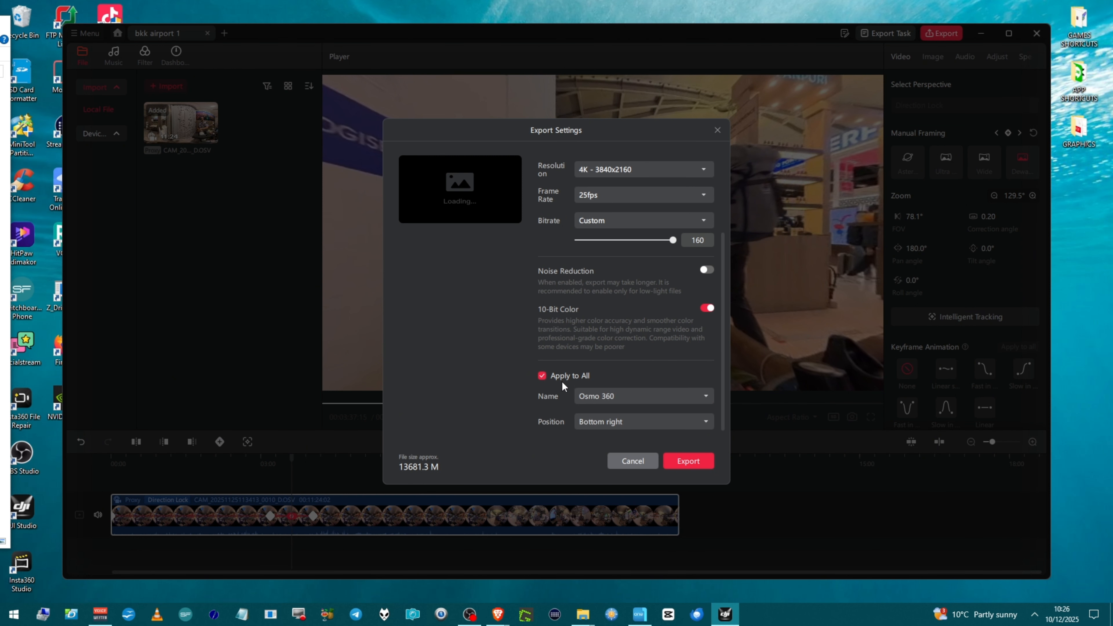
click(588, 397)
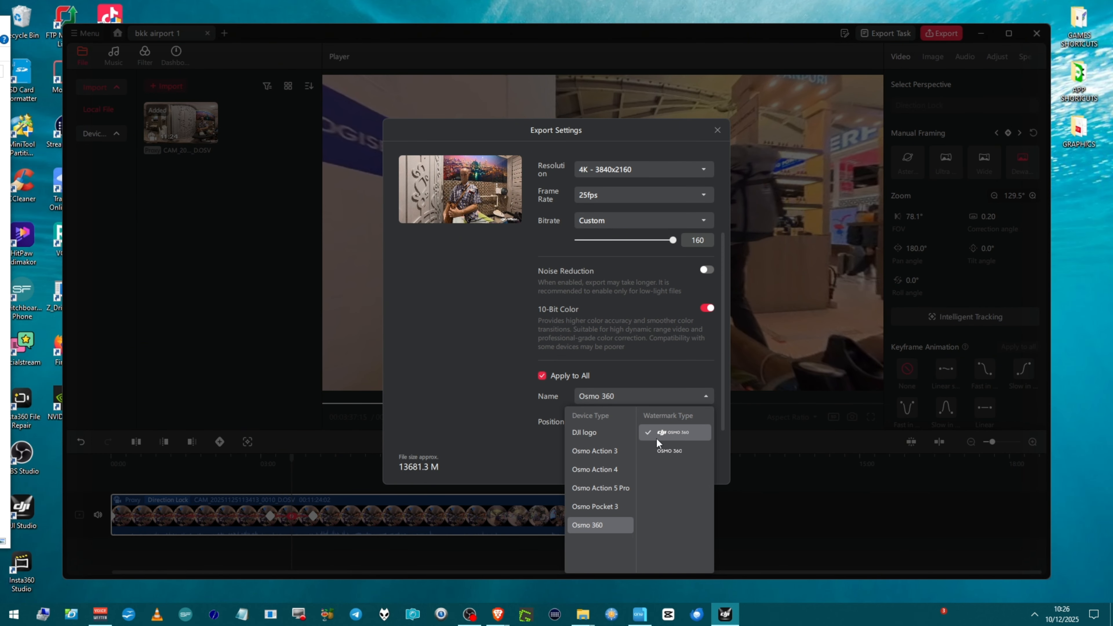
mouse_move(600, 454)
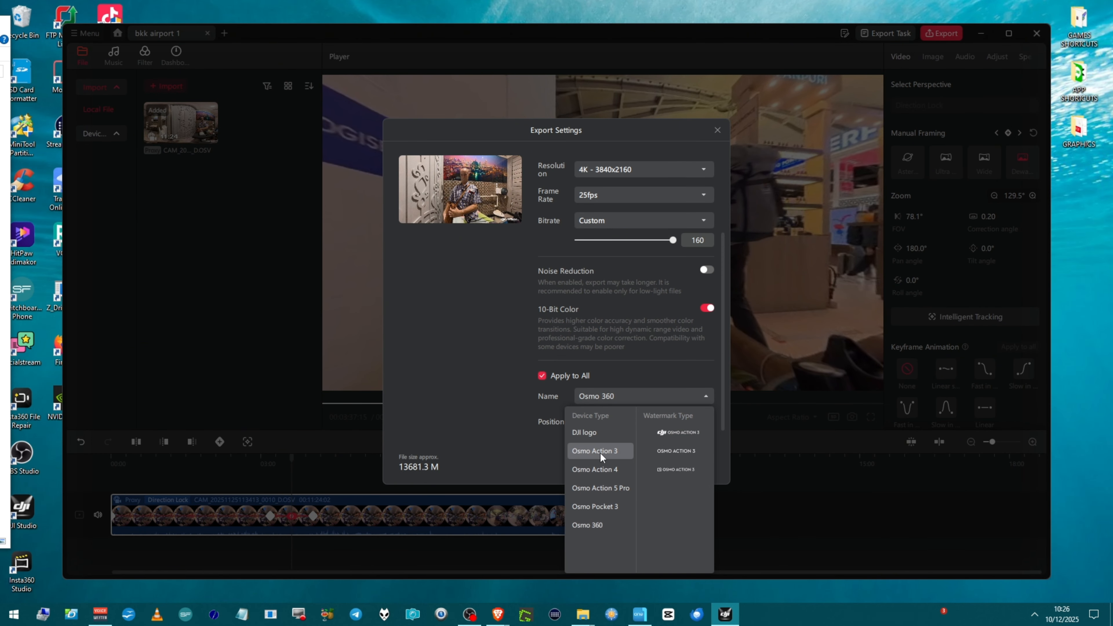
click(540, 467)
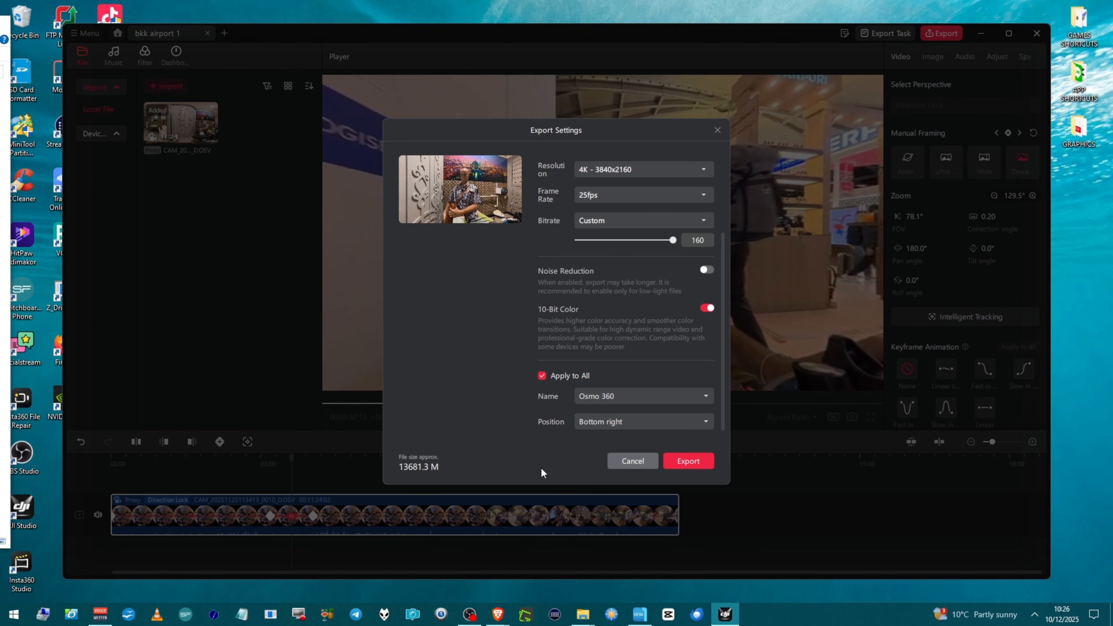
Step: Set the watermark position to Top right, change it to Top left, and turn the watermark off
click(596, 423)
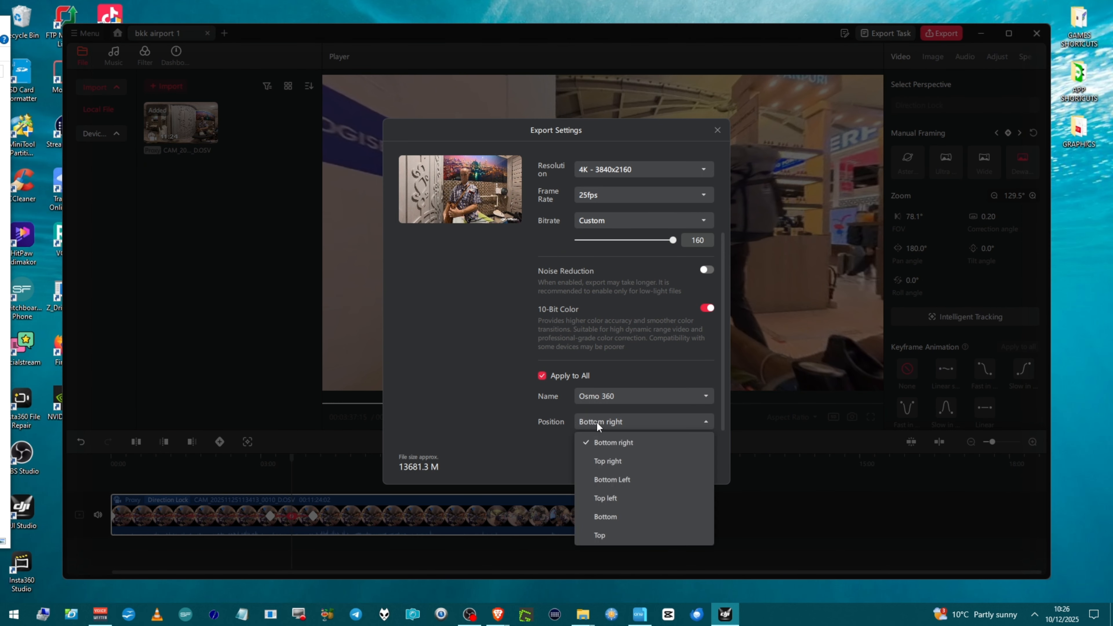
click(600, 467)
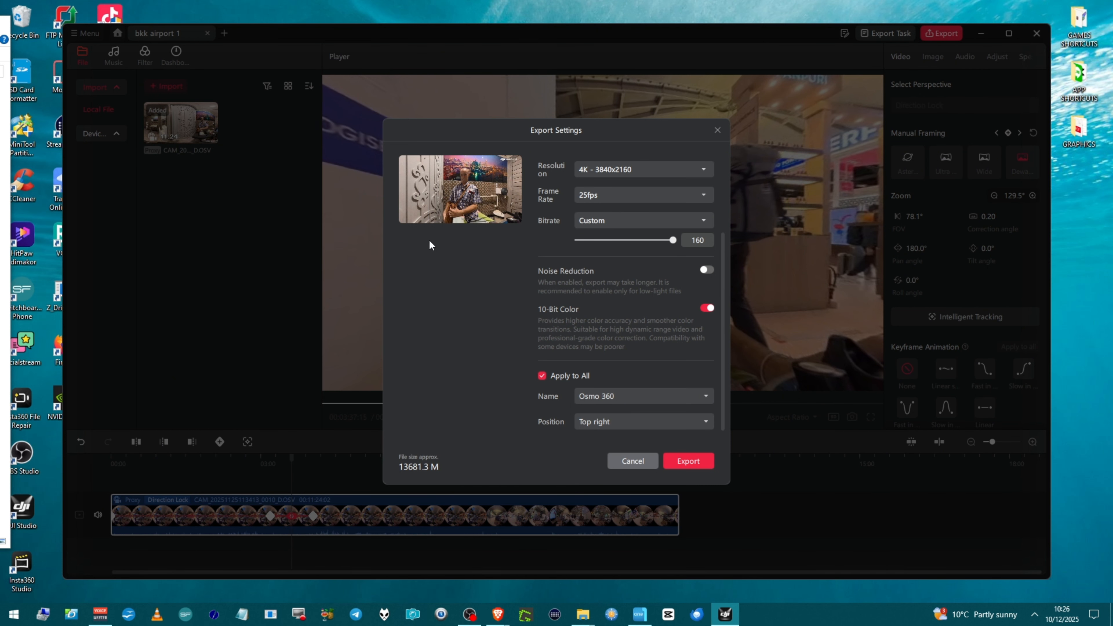
click(618, 426)
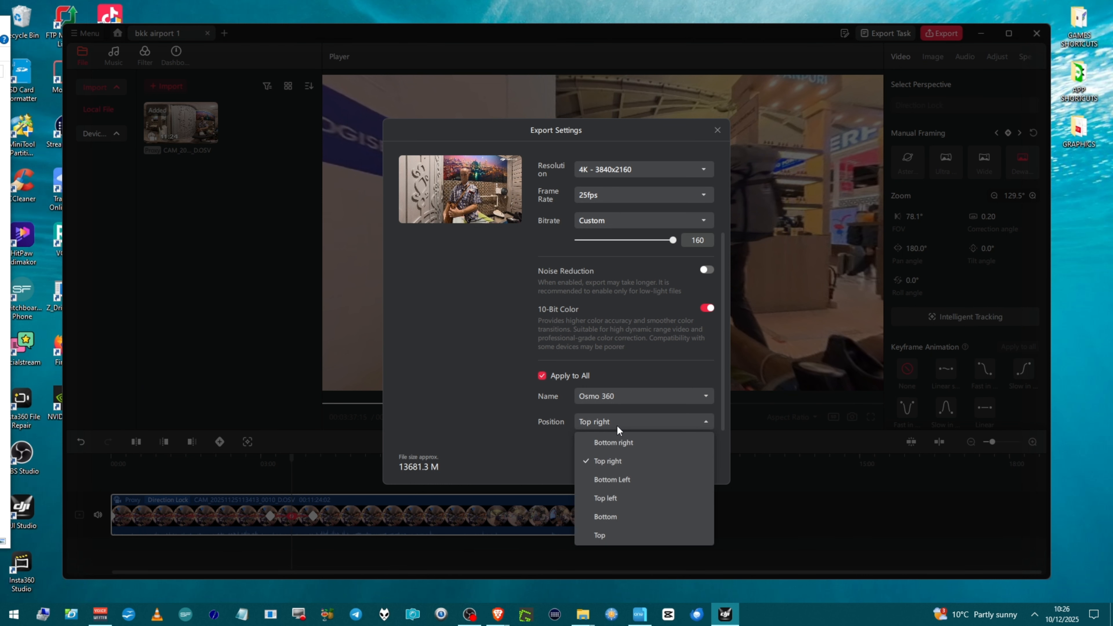
click(612, 500)
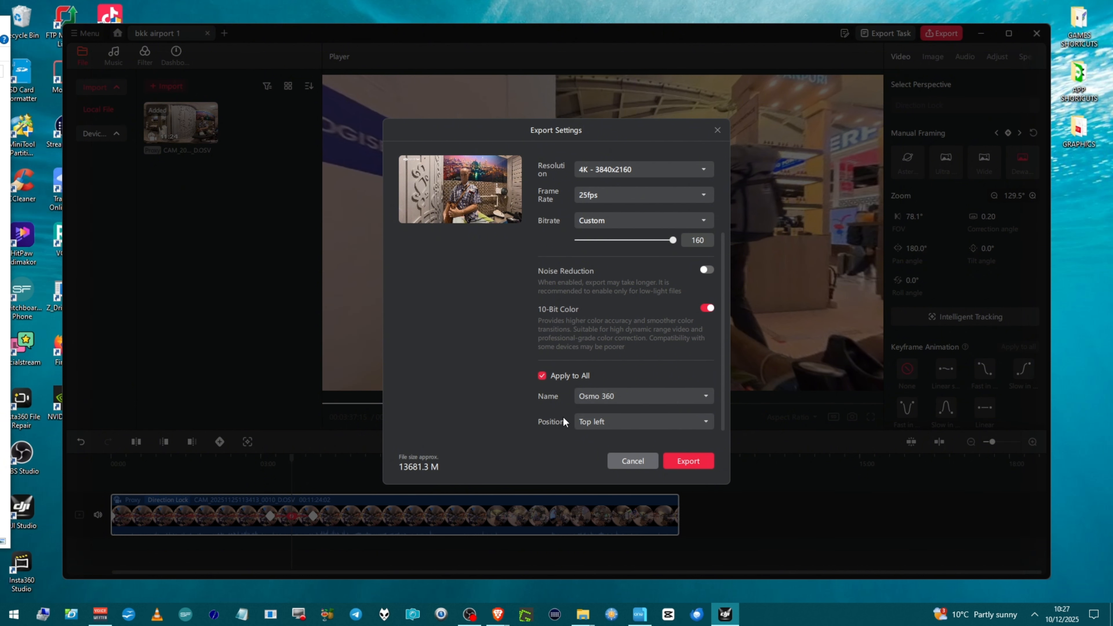
click(540, 376)
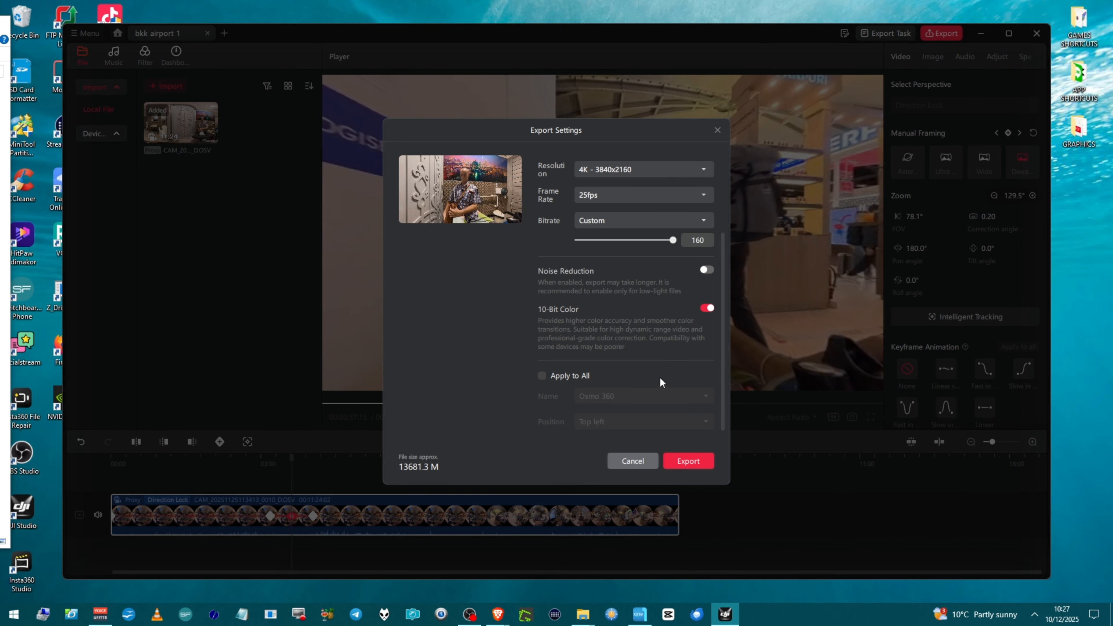
Step: Review the bitrate and export method options in the export settings
scroll(659, 380, up, 3)
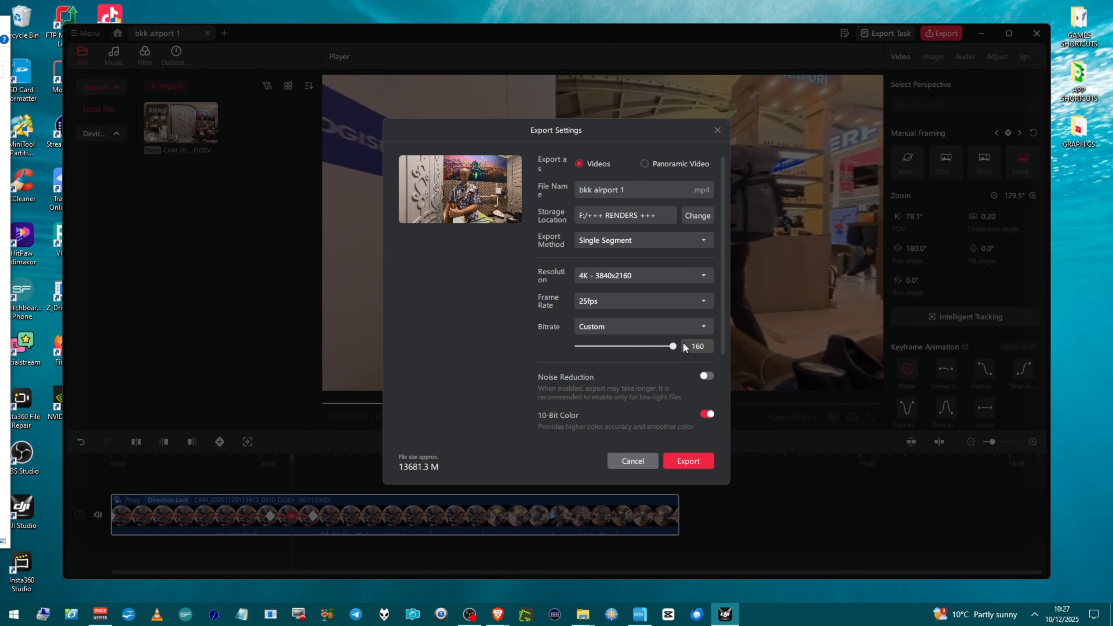
click(670, 327)
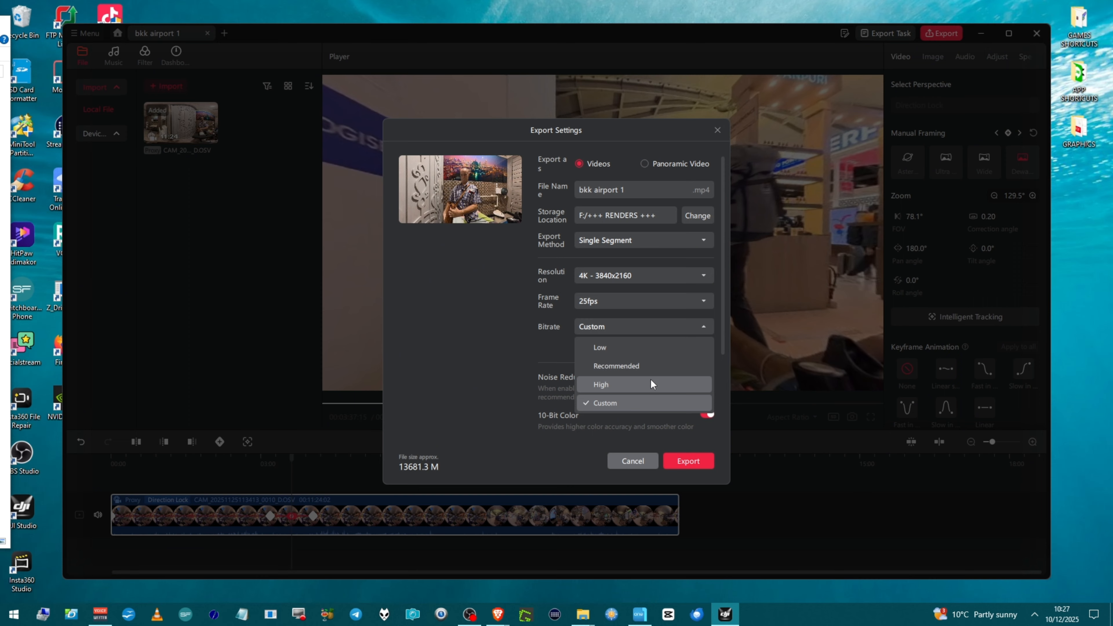
click(561, 362)
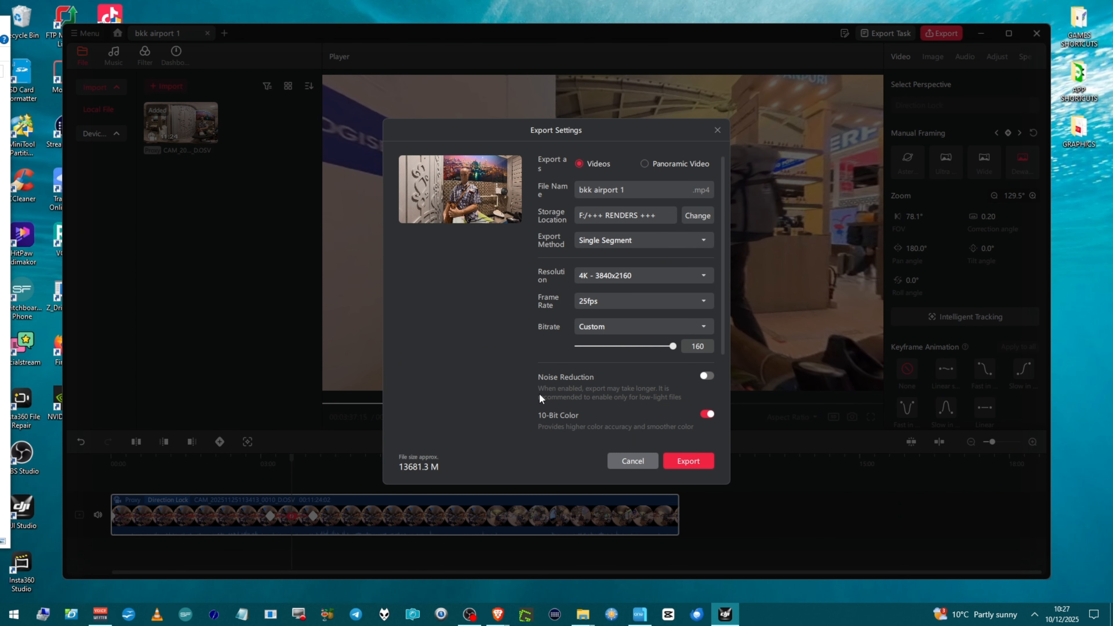
click(610, 242)
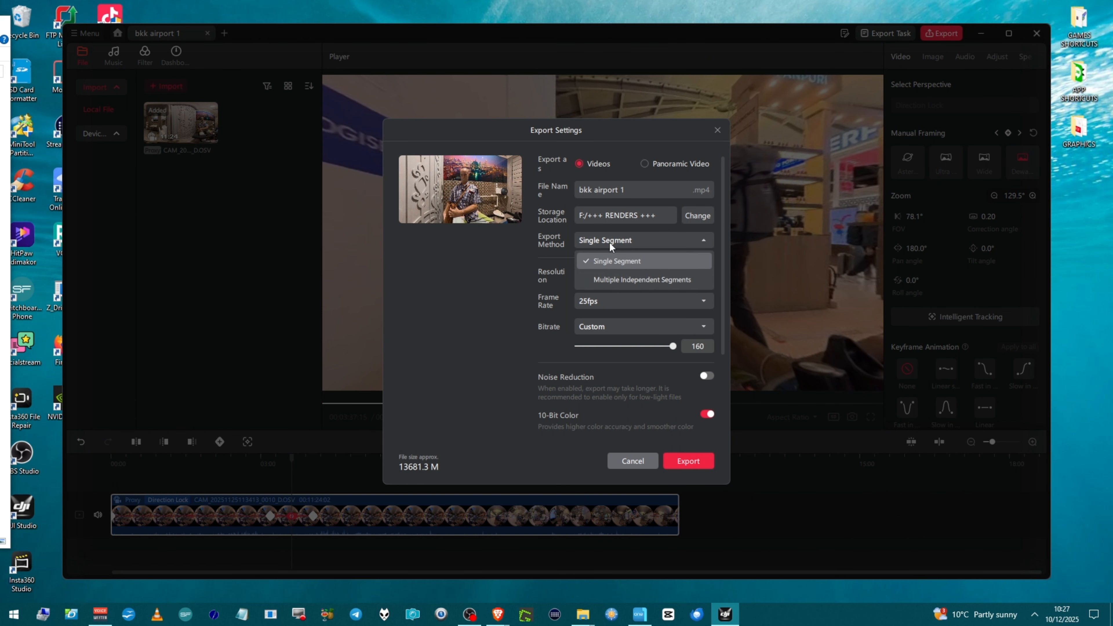